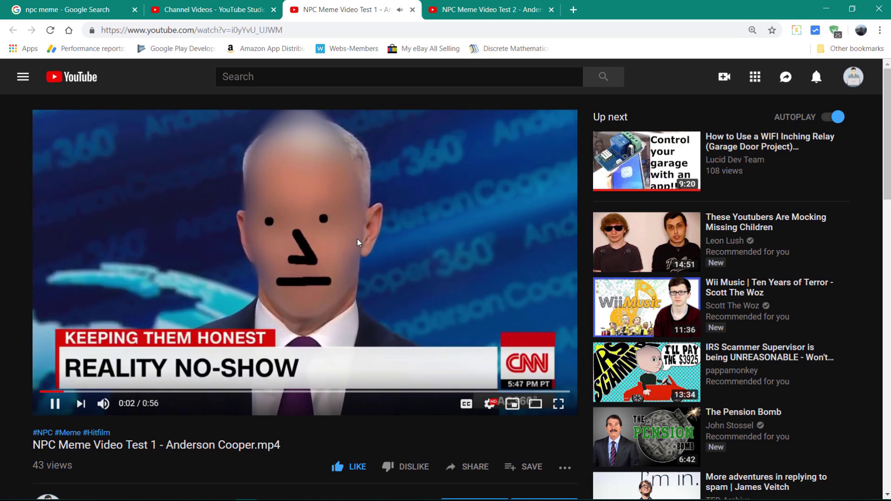
Preview the two NPC Meme test videos on YouTube and glance over the channel's uploads and the npc meme image results
{"action": "left_click", "coordinate": [359, 243]}
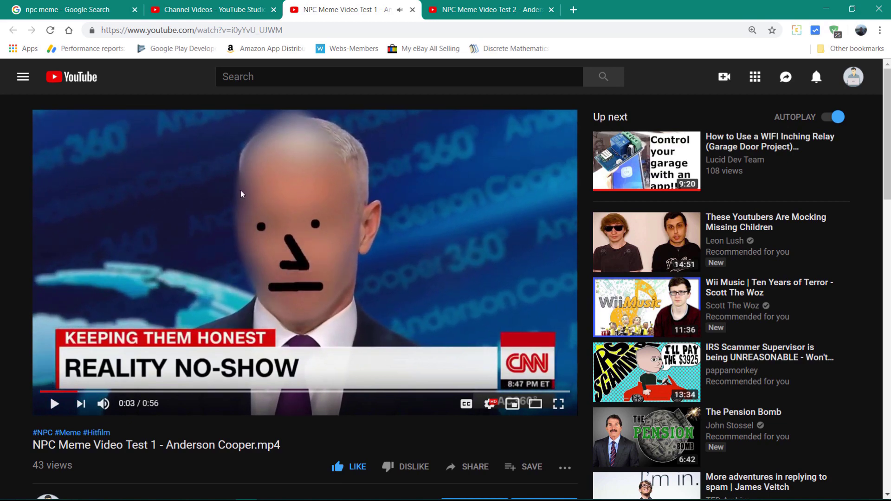
{"action": "left_click", "coordinate": [474, 6]}
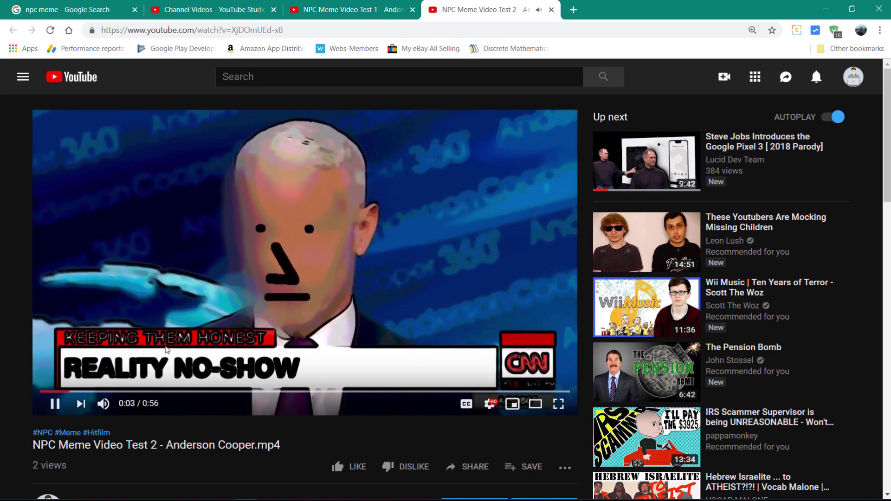
{"action": "key", "text": "space"}
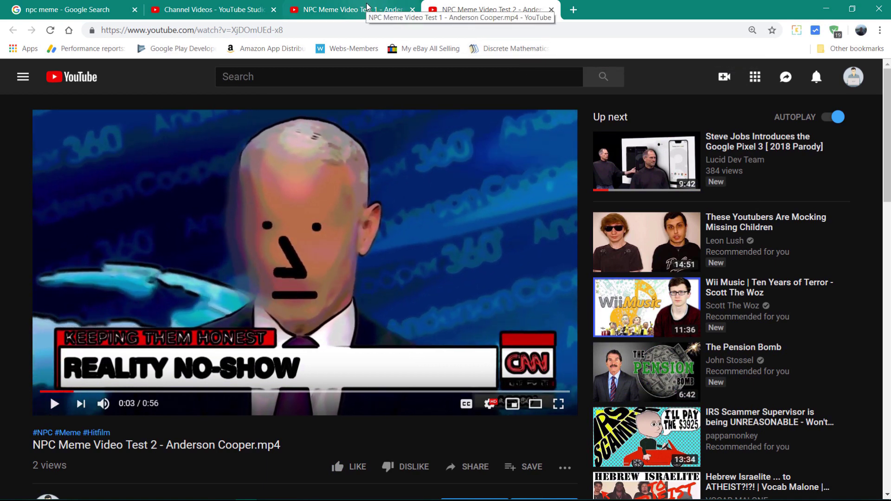
{"action": "left_click", "coordinate": [366, 6]}
{"action": "left_click", "coordinate": [219, 6]}
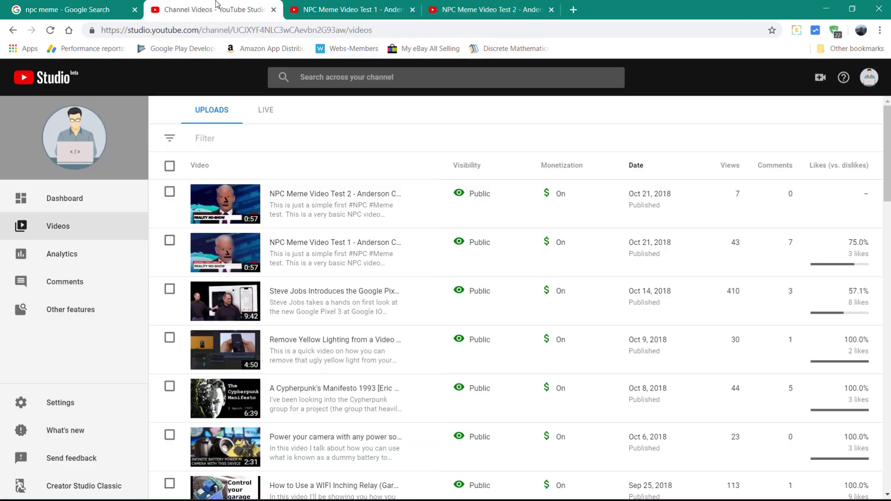
{"action": "left_click", "coordinate": [11, 6]}
Switch to HitFilm Express with the NPC TUT folder at hand and start a new project, discarding the current project's changes
{"action": "left_click", "coordinate": [118, 492]}
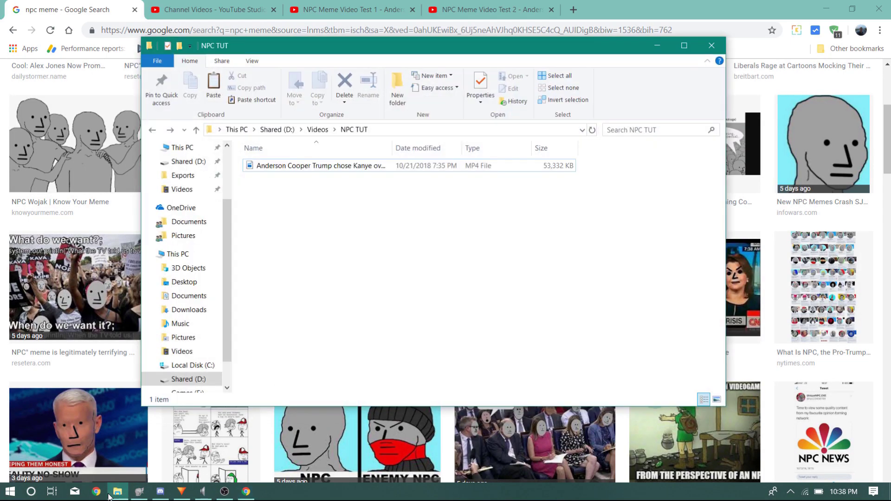
{"action": "left_click", "coordinate": [861, 5]}
{"action": "left_click", "coordinate": [822, 8]}
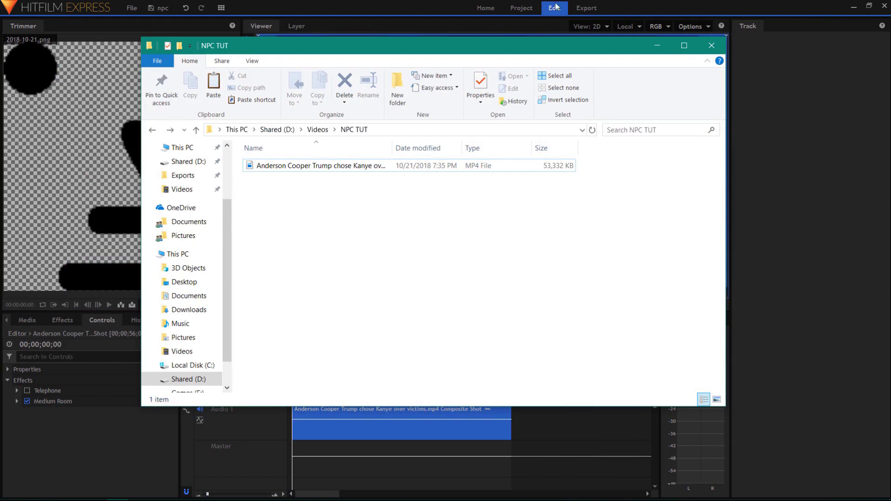
{"action": "left_click_drag", "start_coordinate": [503, 44], "coordinate": [852, 250]}
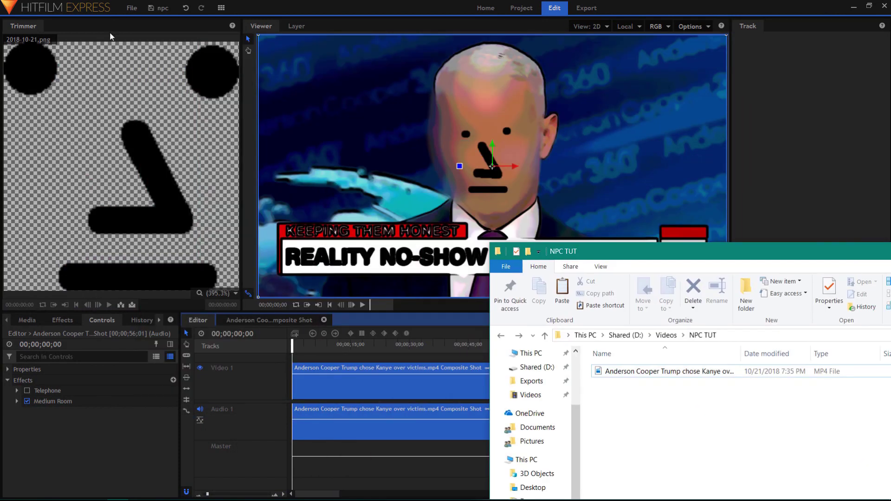
{"action": "left_click", "coordinate": [119, 492]}
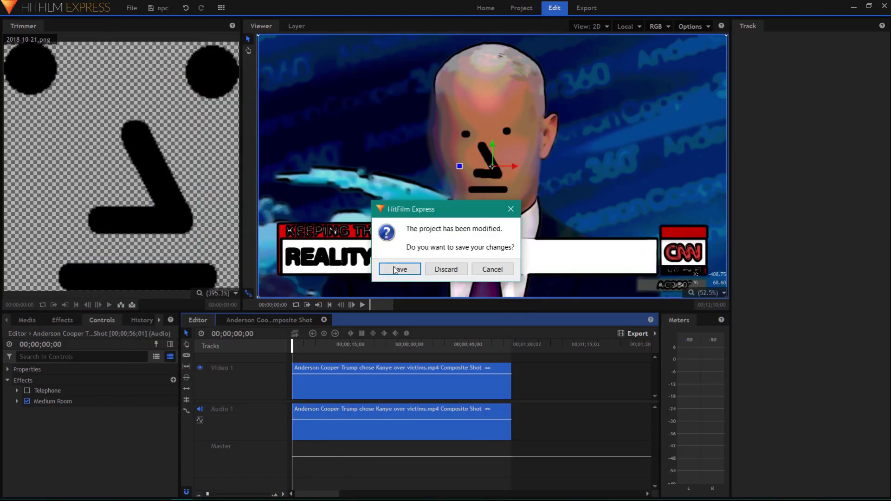
{"action": "left_click", "coordinate": [442, 274]}
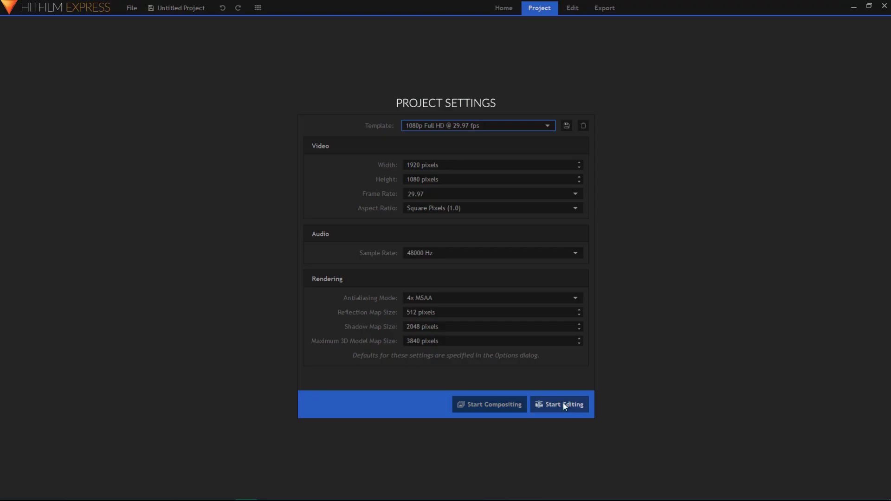
Start editing with the 1080p Full HD @ 29.97 fps template and import the Anderson Cooper MP4 from the NPC TUT folder
{"action": "mouse_move", "coordinate": [112, 493]}
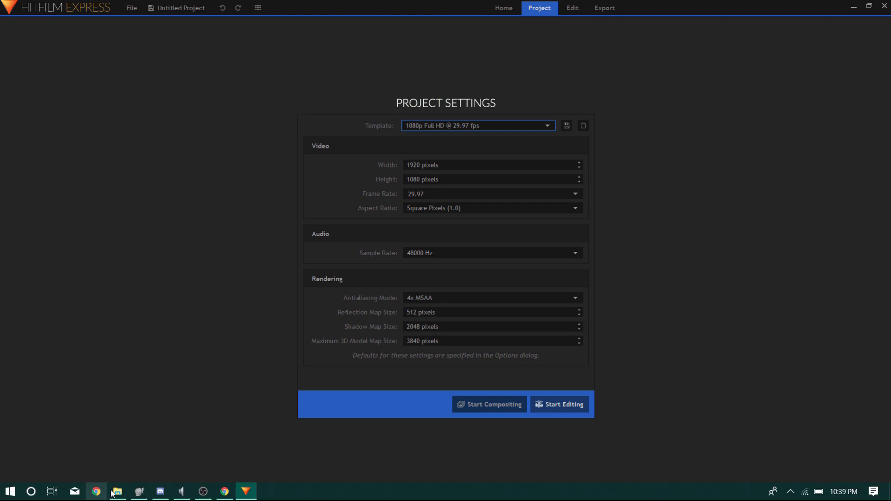
{"action": "left_click", "coordinate": [112, 493]}
{"action": "left_click_drag", "start_coordinate": [806, 40], "coordinate": [817, 26]}
{"action": "left_click", "coordinate": [559, 404]}
{"action": "left_click_drag", "start_coordinate": [757, 159], "coordinate": [91, 439]}
Place the needed section of the imported clip at the start of the timeline and fit it to the frame
{"action": "left_click_drag", "start_coordinate": [41, 392], "coordinate": [300, 345]}
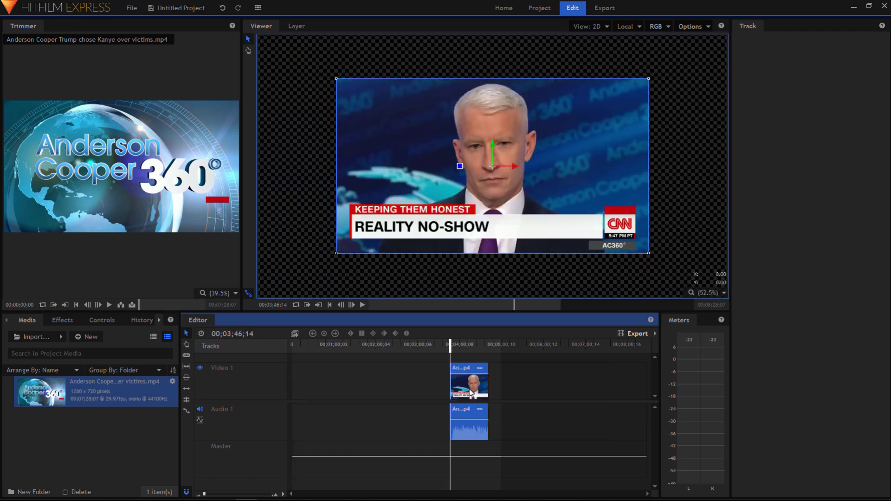
{"action": "left_click_drag", "start_coordinate": [465, 385], "coordinate": [302, 382]}
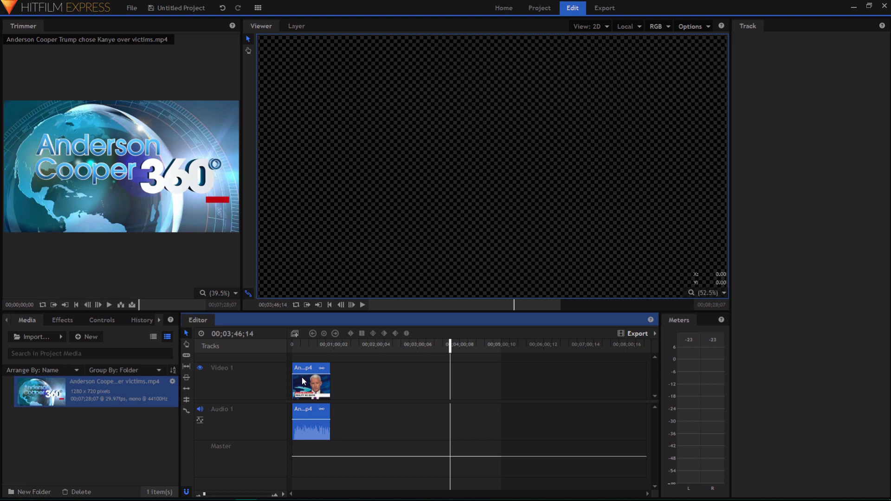
{"action": "left_click", "coordinate": [310, 345]}
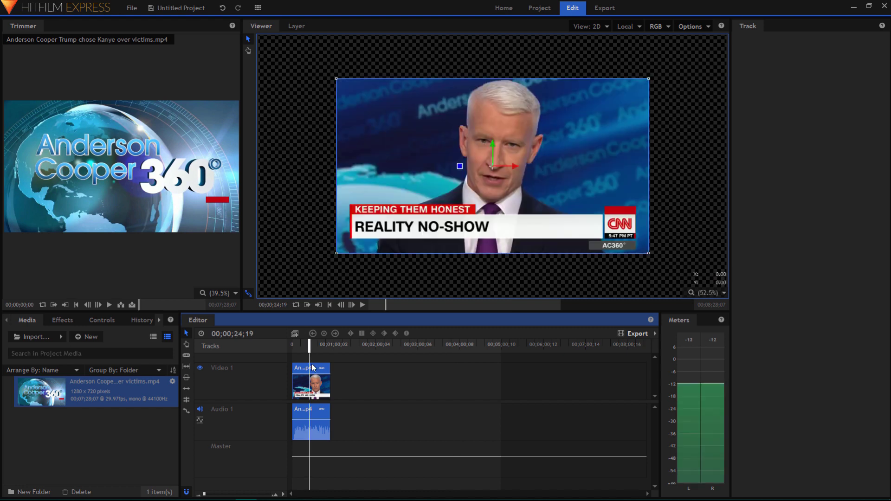
{"action": "right_click", "coordinate": [316, 382]}
{"action": "mouse_move", "coordinate": [398, 179]}
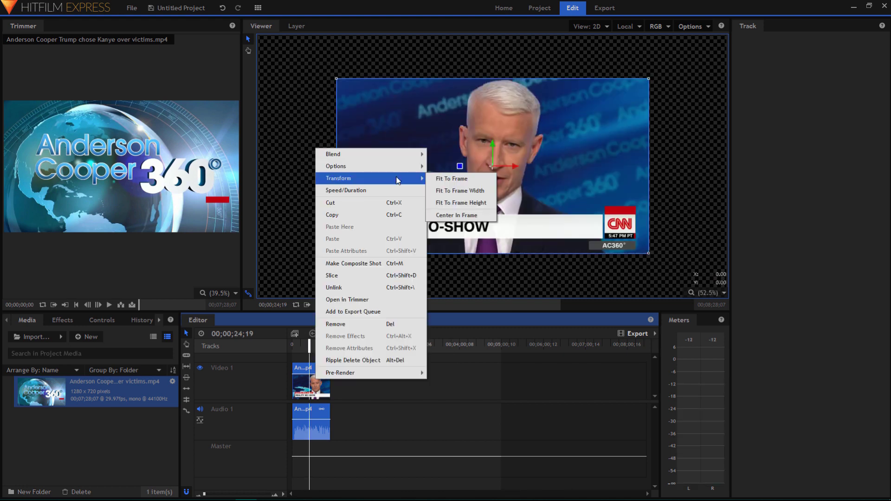
{"action": "left_click", "coordinate": [463, 182]}
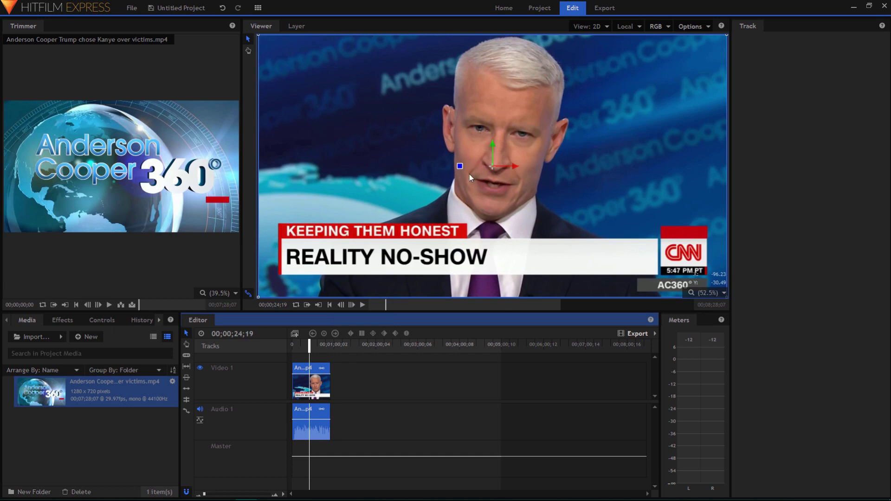
Make a composite shot from the timeline clip using the Selected Clip properties and leaving effects and transforms here
{"action": "right_click", "coordinate": [321, 384]}
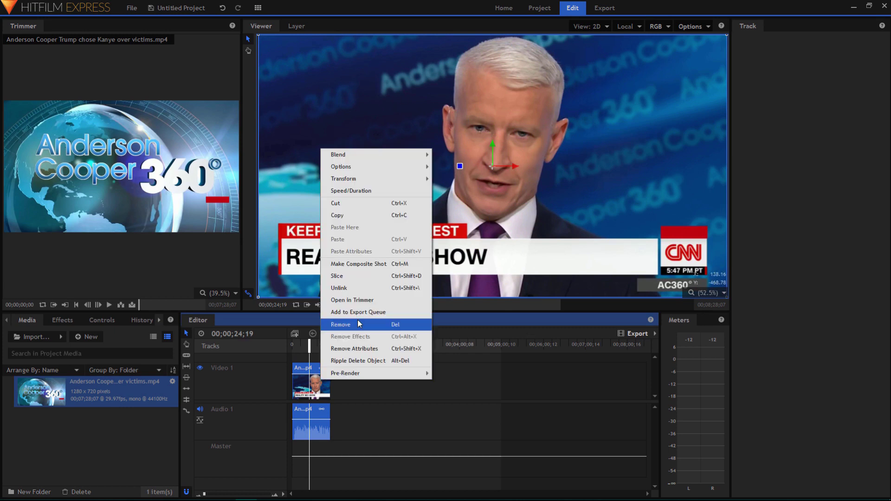
{"action": "left_click", "coordinate": [377, 265]}
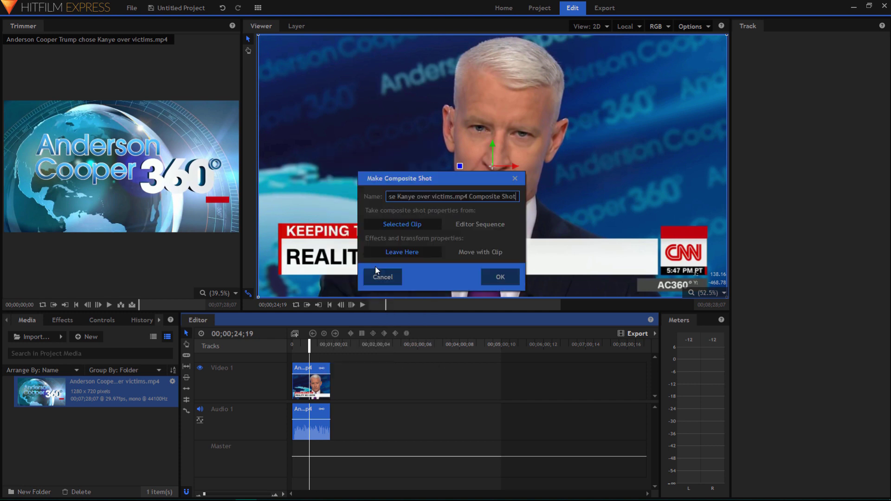
{"action": "left_click", "coordinate": [500, 277]}
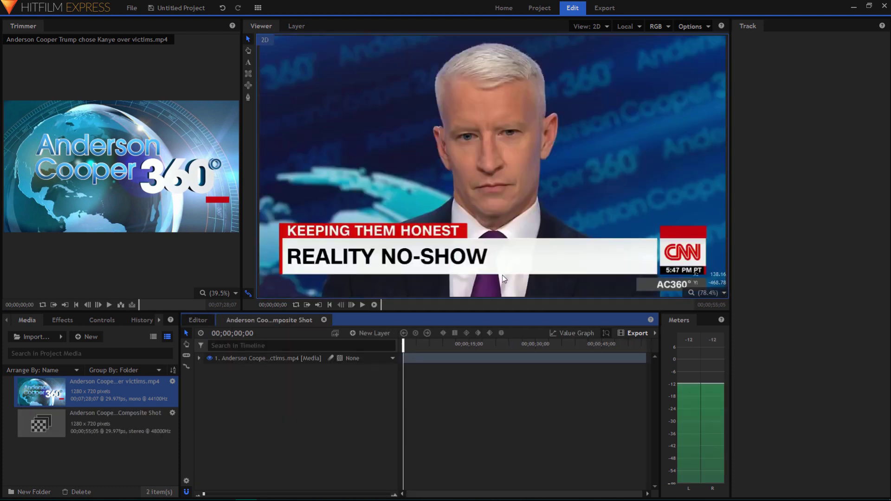
Add a tracker to the video layer with the composite shot's playhead at the start
{"action": "left_click_drag", "start_coordinate": [441, 344], "coordinate": [403, 344]}
{"action": "left_click", "coordinate": [198, 358]}
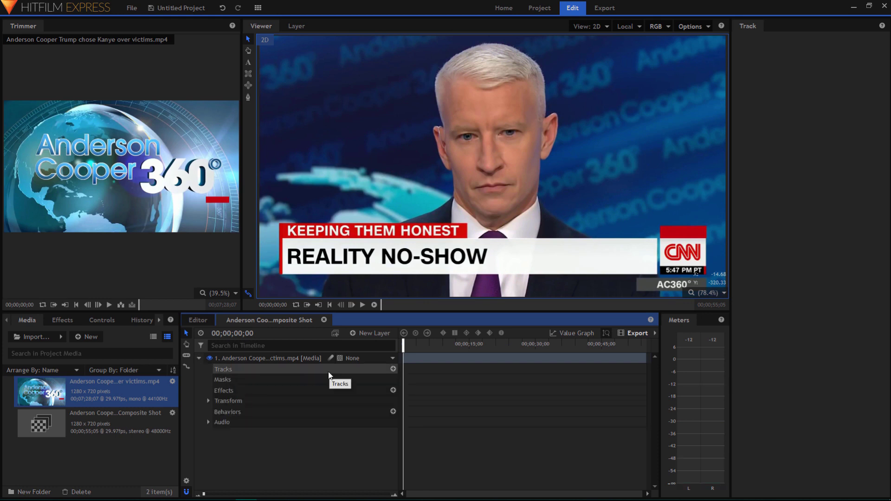
{"action": "left_click", "coordinate": [393, 369]}
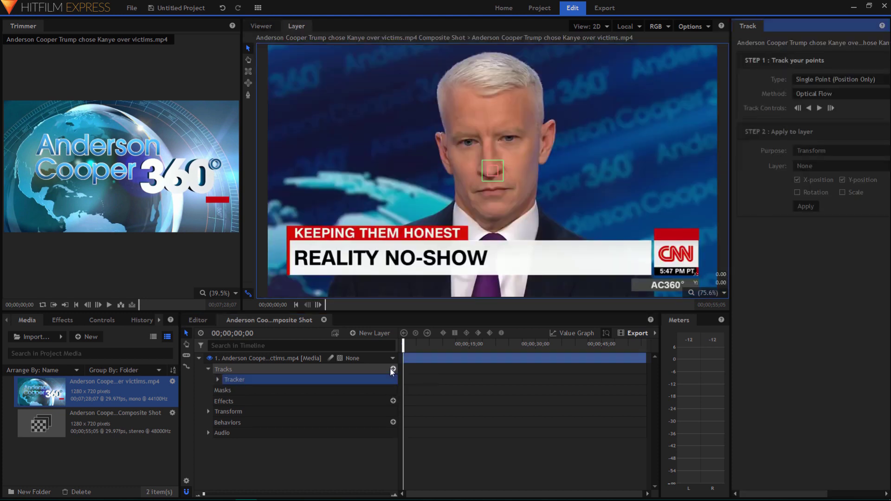
Enlarge the tracker's outer box from the eyes to the chin and its inner box around the nose and mouth, centred below the nose
{"action": "left_click", "coordinate": [500, 181]}
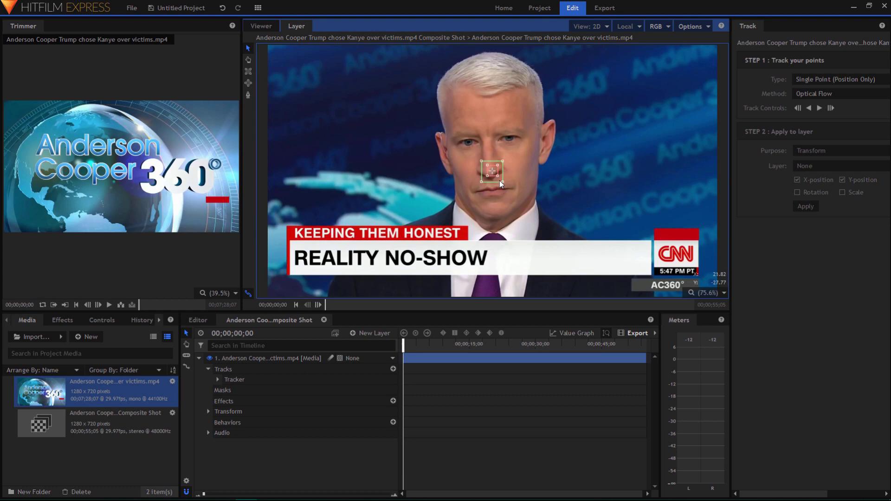
{"action": "left_click_drag", "start_coordinate": [499, 178], "coordinate": [518, 199]}
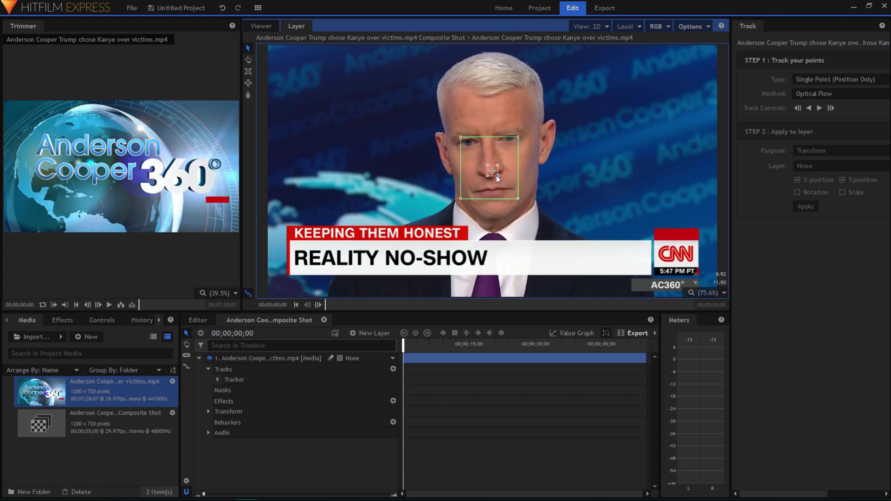
{"action": "mouse_move", "coordinate": [498, 170]}
{"action": "left_mouse_down"}
{"action": "mouse_move", "coordinate": [489, 169]}
{"action": "mouse_move", "coordinate": [498, 176]}
{"action": "left_mouse_up"}
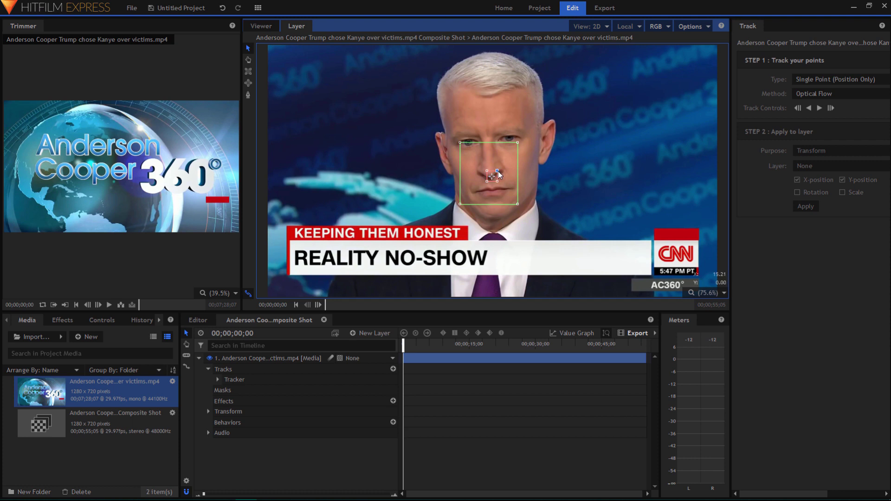
{"action": "left_click_drag", "start_coordinate": [499, 171], "coordinate": [512, 164]}
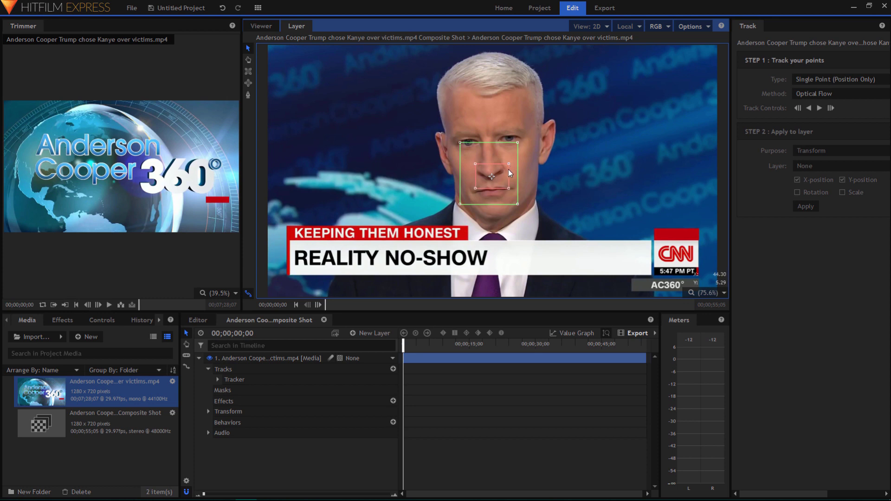
Track the face forward through the clip with the Single Point type and Optical Flow method
{"action": "left_click", "coordinate": [820, 108]}
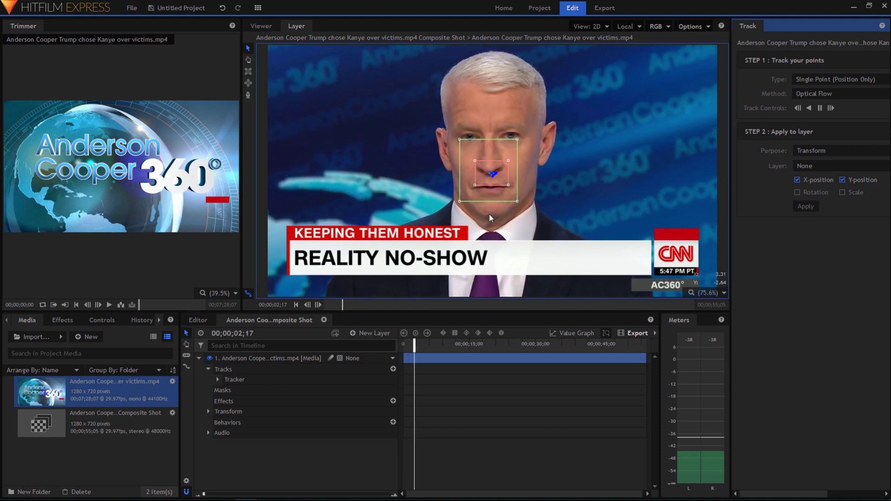
{"action": "left_click", "coordinate": [820, 107]}
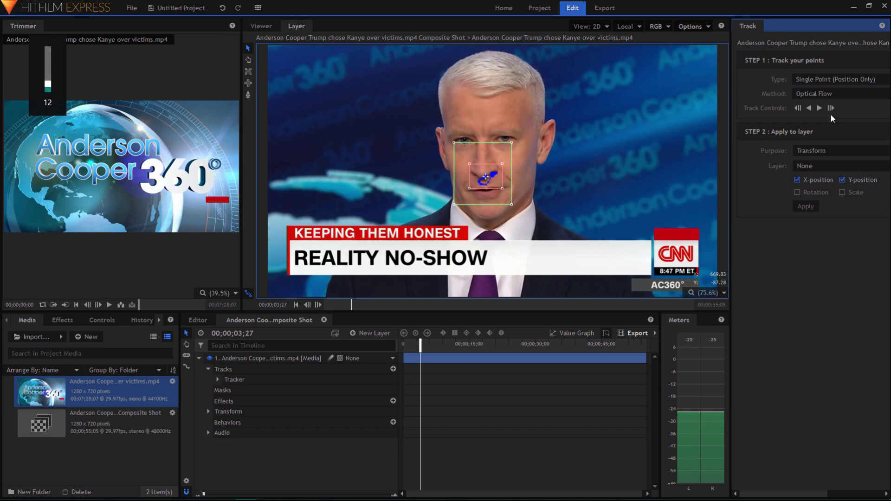
{"action": "left_click", "coordinate": [819, 108]}
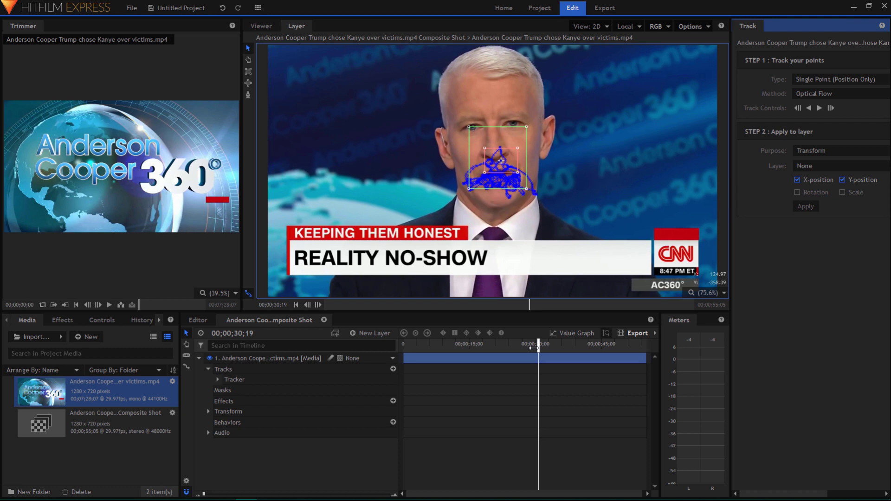
Review the face track around 27 seconds, stepping the tracker backward and forward by single frames
{"action": "left_click_drag", "start_coordinate": [534, 348], "coordinate": [524, 348]}
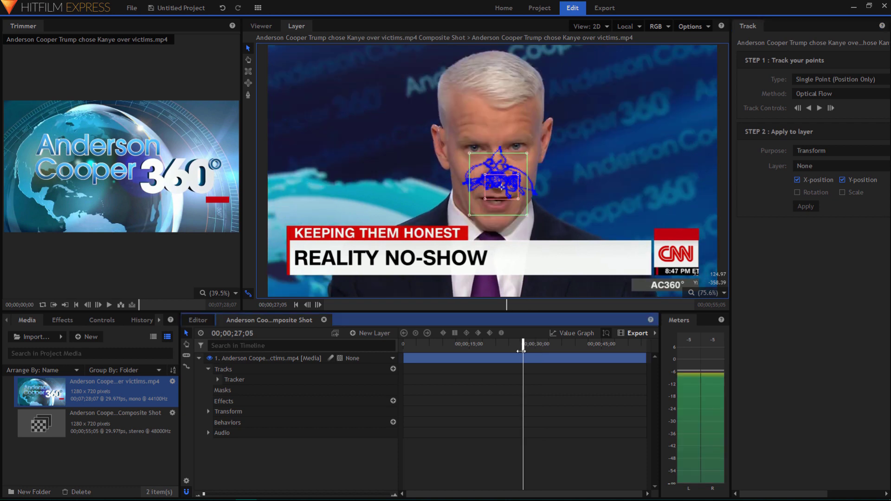
{"action": "left_click", "coordinate": [799, 106]}
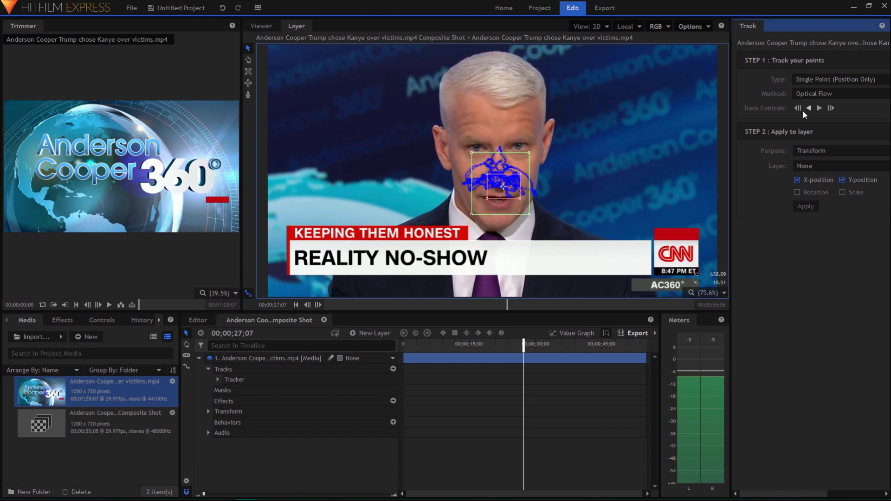
{"action": "left_click", "coordinate": [832, 107]}
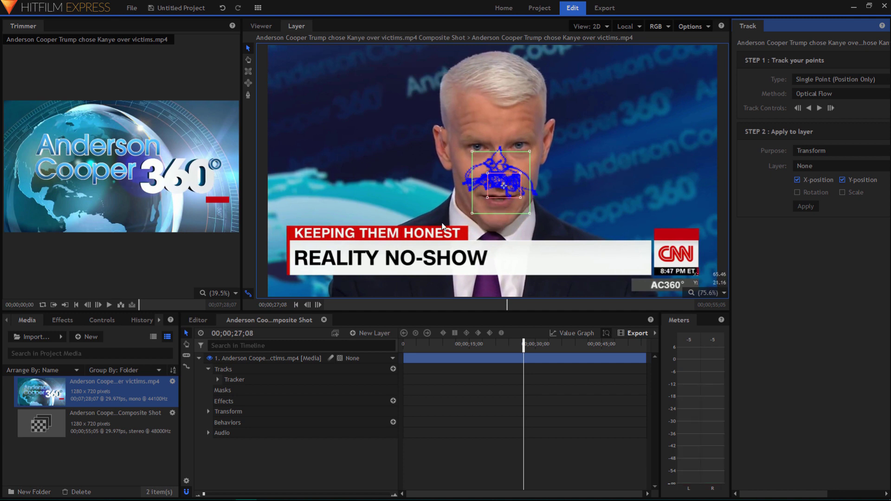
Return the playhead to the start and apply the Witness Protection distort effect to the video layer
{"action": "left_click_drag", "start_coordinate": [523, 344], "coordinate": [400, 344]}
{"action": "left_click", "coordinate": [60, 321]}
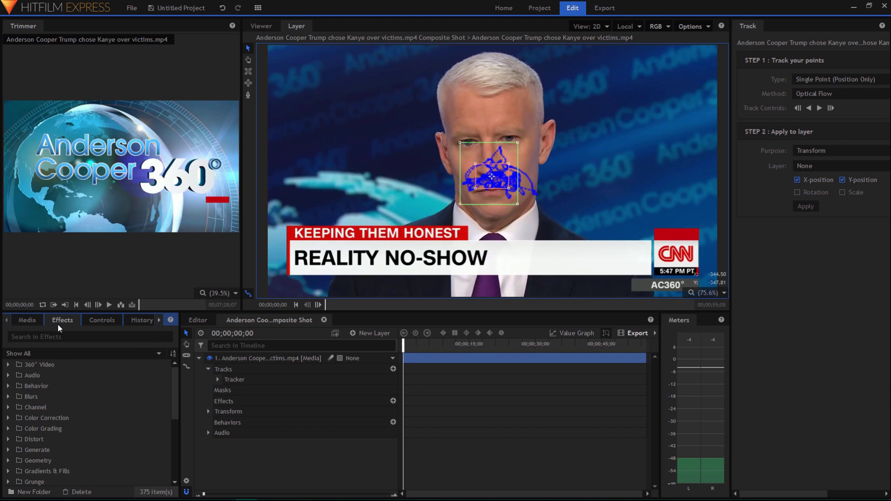
{"action": "left_click", "coordinate": [58, 337]}
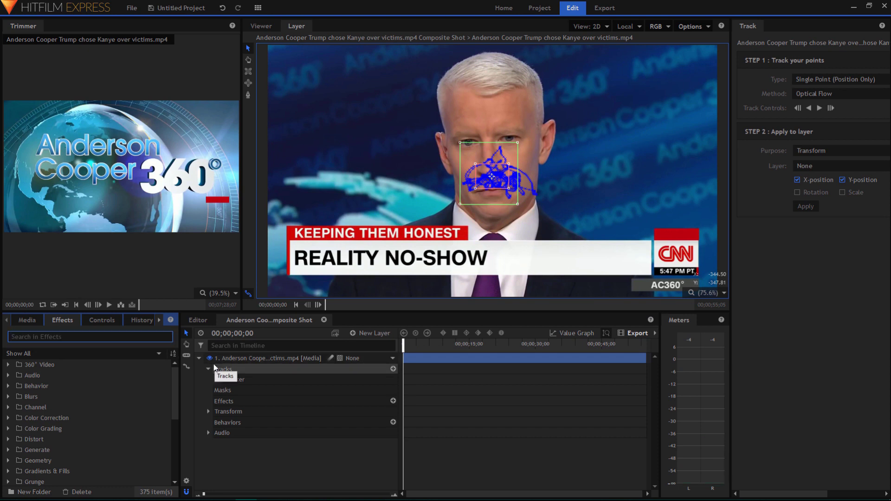
{"action": "left_click", "coordinate": [8, 439]}
{"action": "scroll", "coordinate": [61, 421], "scroll_direction": "down", "scroll_amount": 3}
{"action": "left_click", "coordinate": [61, 418]}
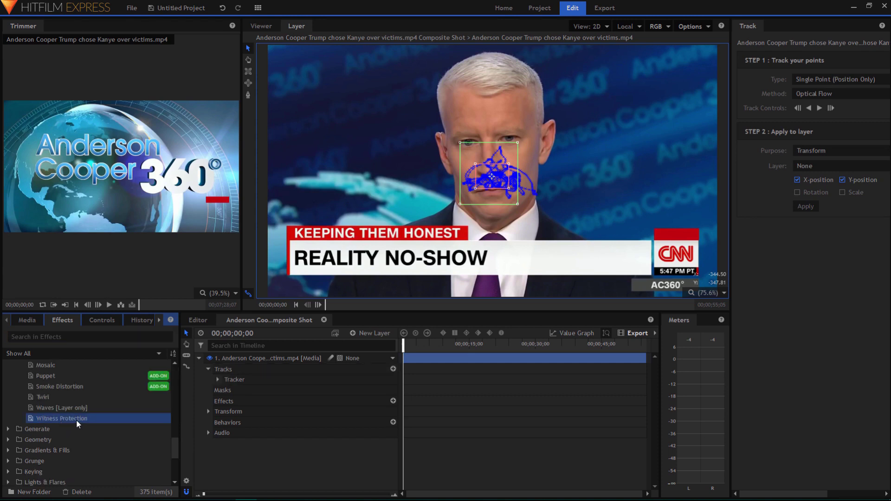
{"action": "left_click_drag", "start_coordinate": [71, 420], "coordinate": [260, 358]}
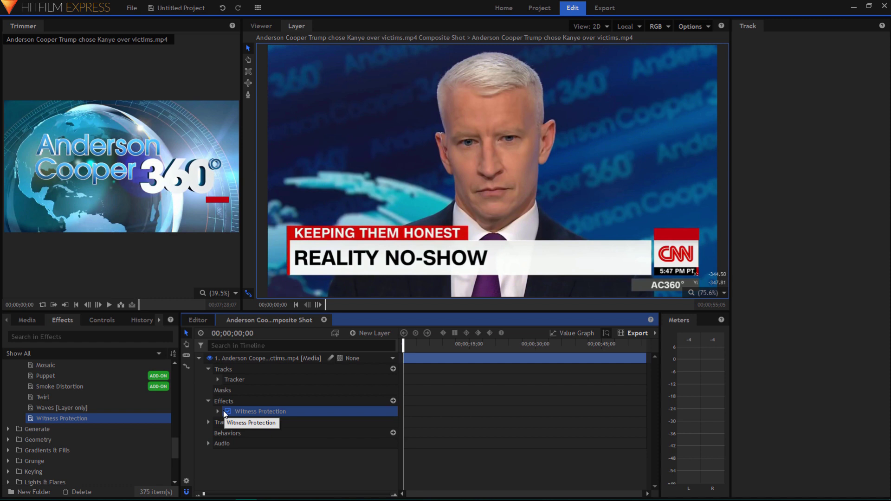
{"action": "left_click", "coordinate": [269, 27]}
{"action": "left_click", "coordinate": [295, 27]}
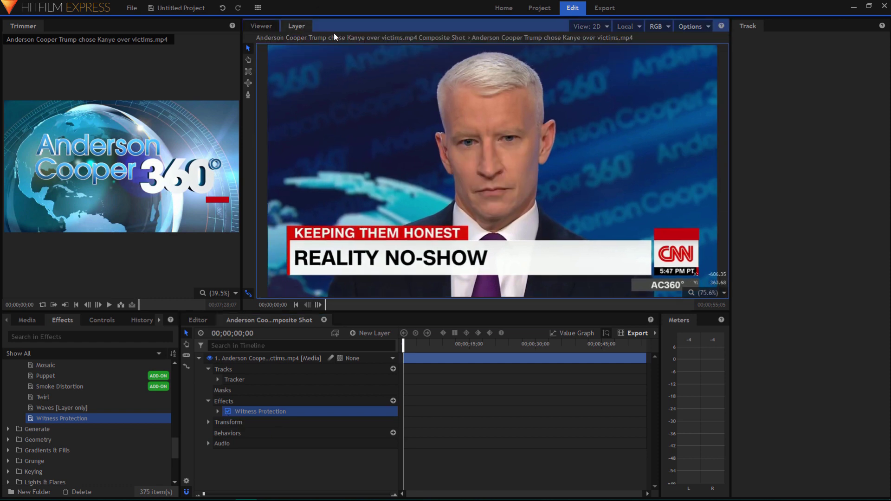
Enlarge the Witness Protection circle to about 195 px around the face, with its edge softness at about 0.35
{"action": "left_click", "coordinate": [268, 25]}
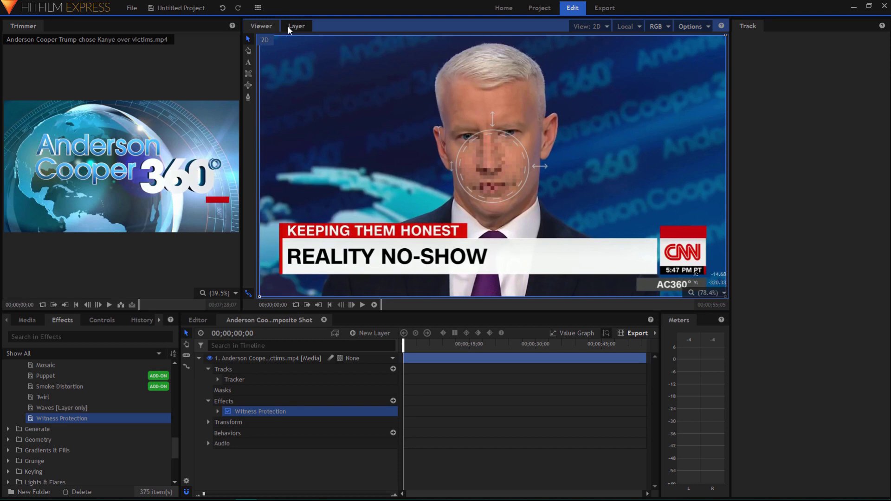
{"action": "left_click", "coordinate": [288, 26]}
{"action": "left_click", "coordinate": [267, 25]}
{"action": "left_click_drag", "start_coordinate": [494, 130], "coordinate": [505, 86]}
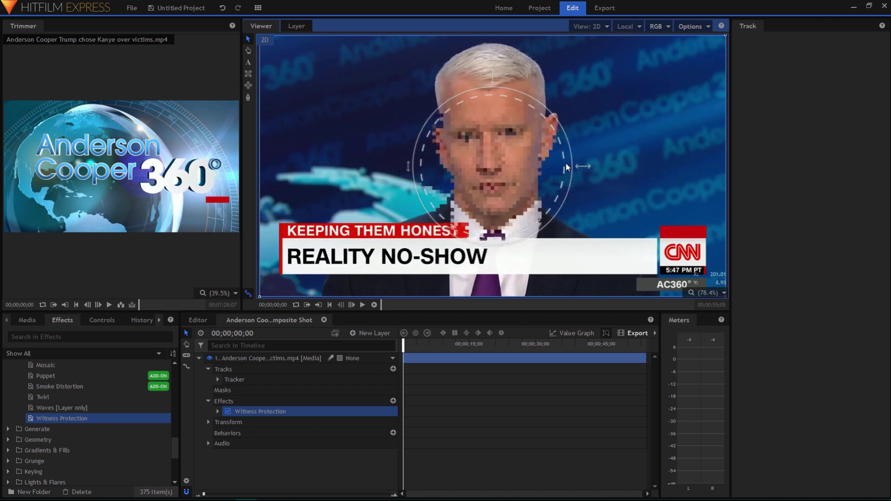
{"action": "left_click_drag", "start_coordinate": [565, 163], "coordinate": [491, 125]}
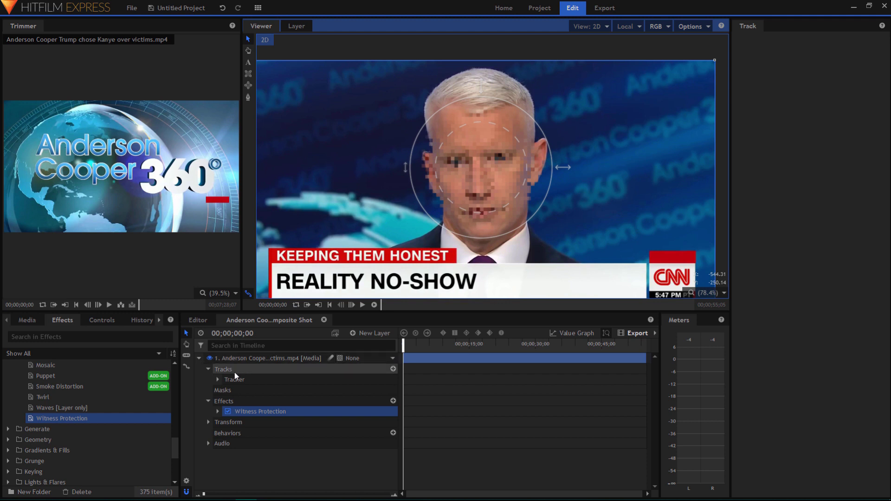
Expand the Witness Protection effect's settings, including Shape, and change its method to Blur
{"action": "left_click", "coordinate": [217, 411]}
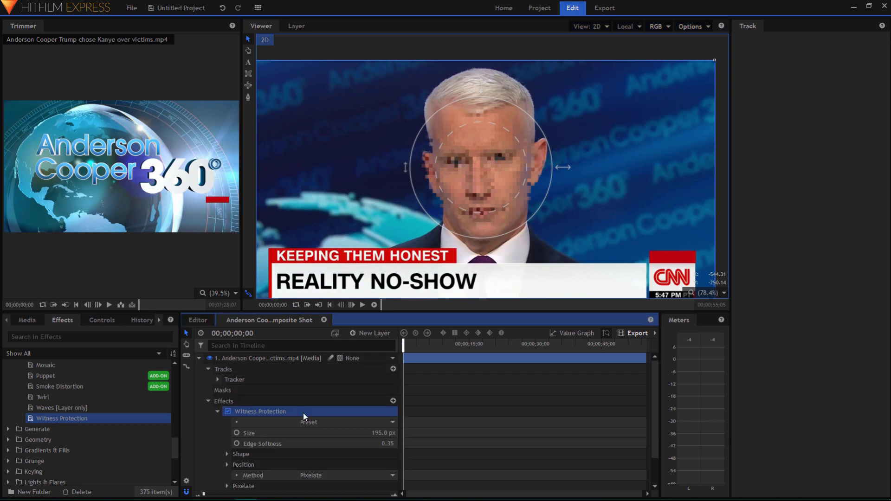
{"action": "left_click", "coordinate": [227, 454]}
{"action": "scroll", "coordinate": [338, 444], "scroll_direction": "down", "scroll_amount": 3}
{"action": "left_click", "coordinate": [338, 443]}
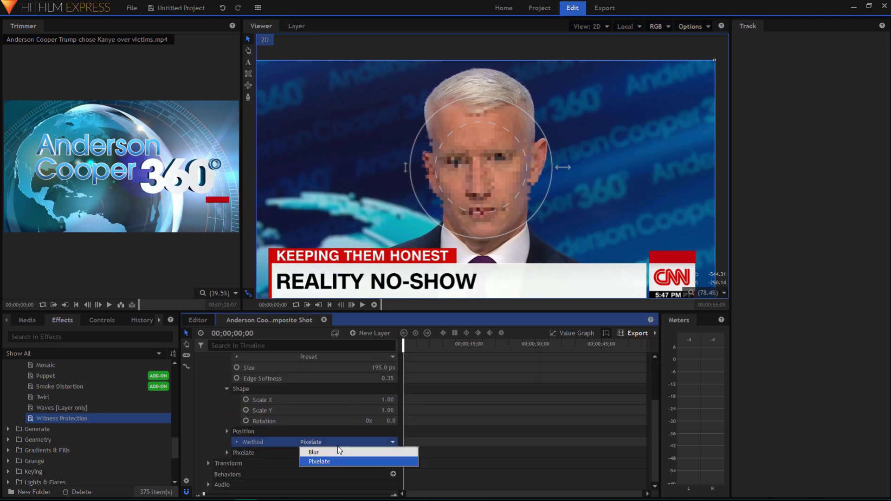
{"action": "left_click", "coordinate": [338, 449]}
{"action": "left_click", "coordinate": [338, 452]}
{"action": "left_click", "coordinate": [323, 463]}
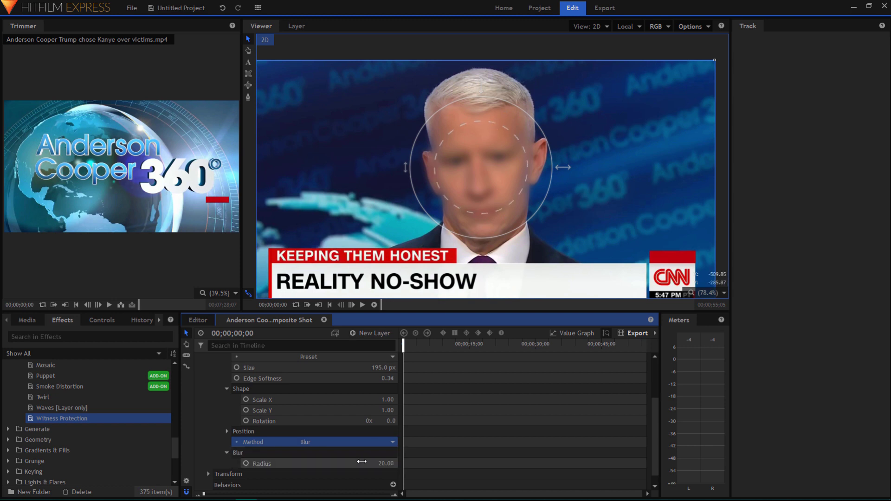
Fit the blur as an oval over the face with Scale X 0.71, Scale Y 1.16, edge softness 0.11, center 0, 90 and radius 63
{"action": "left_click_drag", "start_coordinate": [563, 167], "coordinate": [542, 167]}
{"action": "left_click_drag", "start_coordinate": [387, 450], "coordinate": [395, 449]}
{"action": "left_click", "coordinate": [496, 156]}
{"action": "left_click_drag", "start_coordinate": [491, 167], "coordinate": [493, 159]}
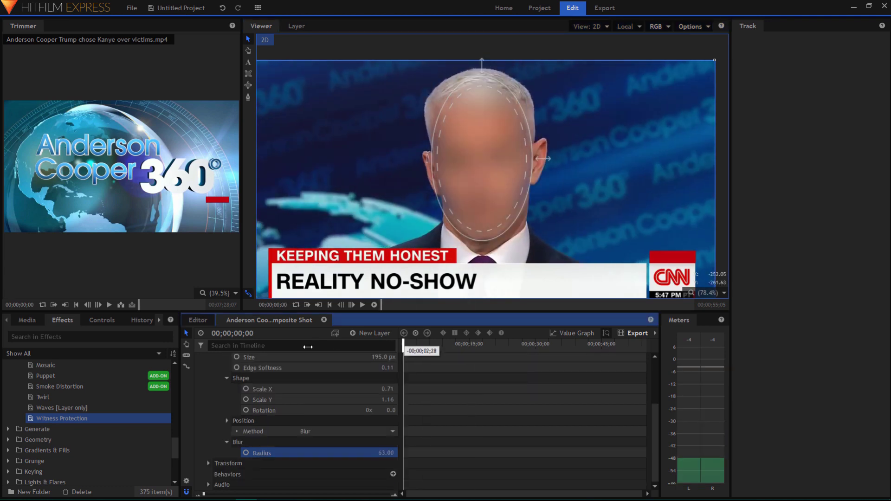
Add a new point layer to the composite shot and rename it Nose Point
{"action": "scroll", "coordinate": [221, 397], "scroll_direction": "up", "scroll_amount": 4}
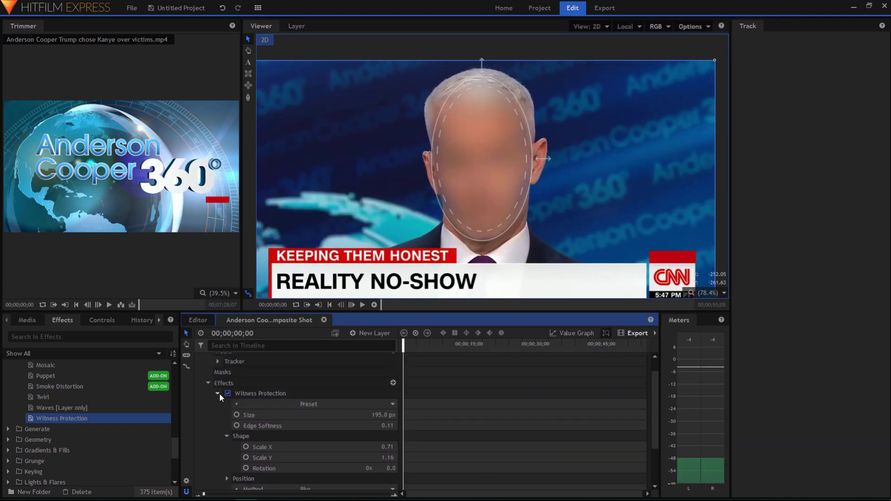
{"action": "left_click", "coordinate": [366, 333]}
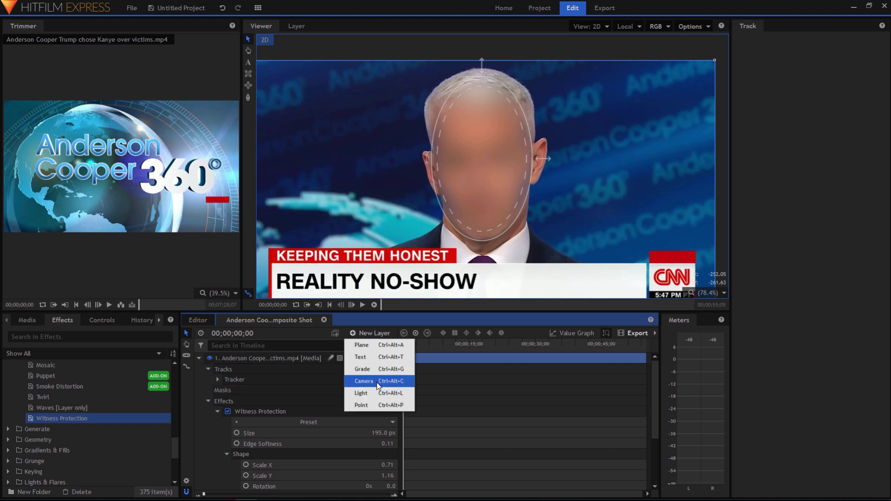
{"action": "left_click", "coordinate": [385, 405]}
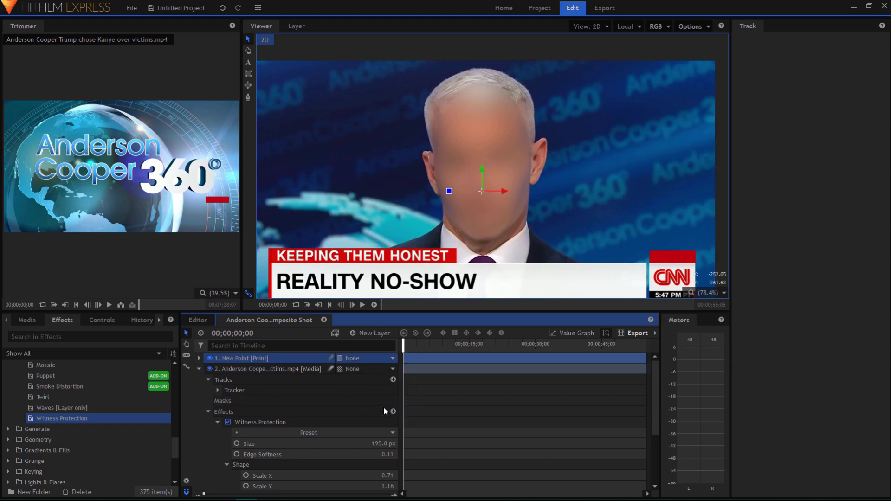
{"action": "right_click", "coordinate": [242, 364]}
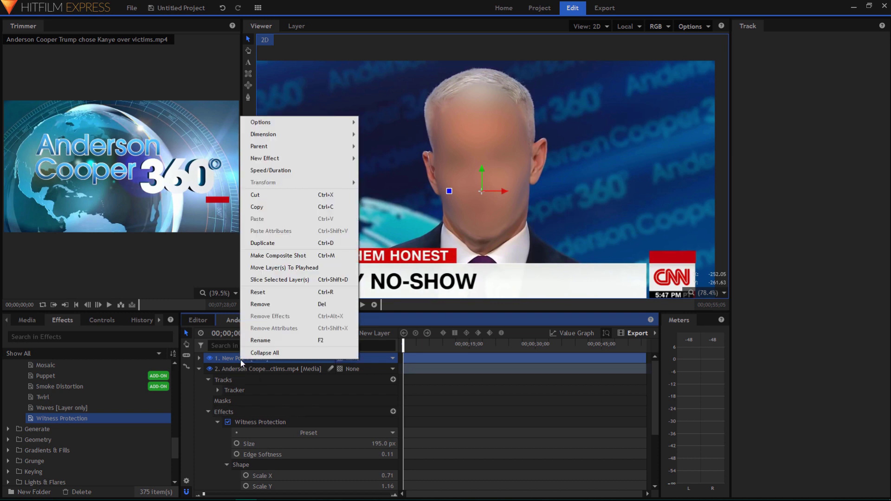
{"action": "left_click", "coordinate": [265, 343]}
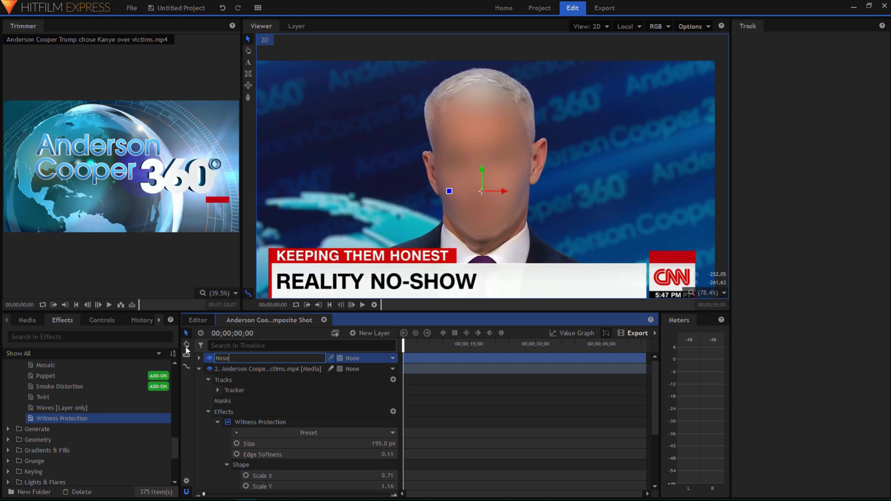
{"action": "type", "text": "Nose Point [Point"}
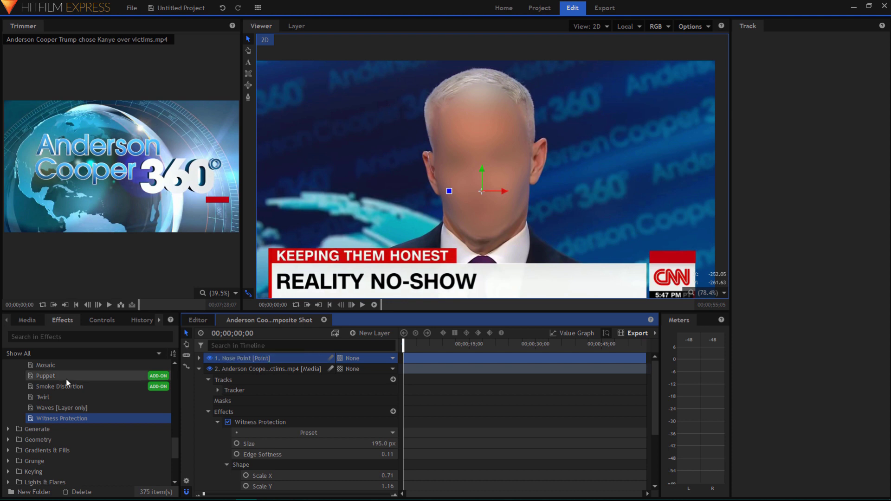
Apply the face tracker's X and Y position data to the Nose Point layer as a transform
{"action": "left_click", "coordinate": [269, 391]}
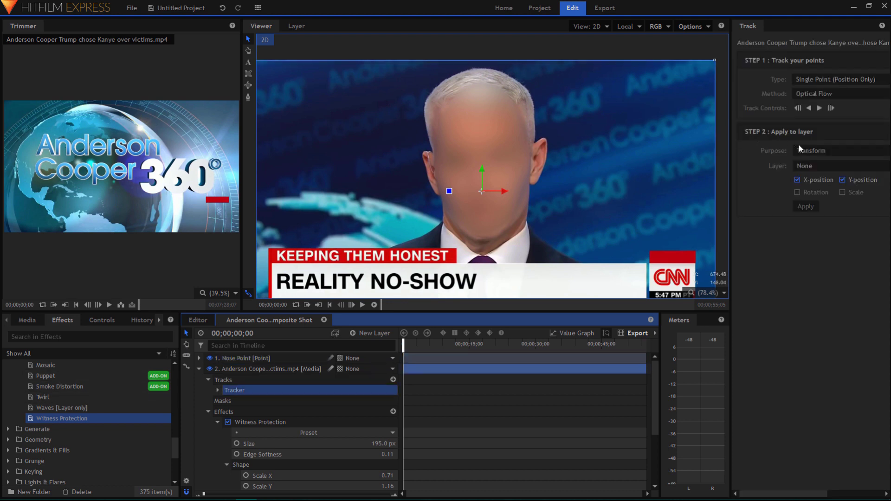
{"action": "left_click", "coordinate": [814, 166]}
{"action": "left_click", "coordinate": [766, 186]}
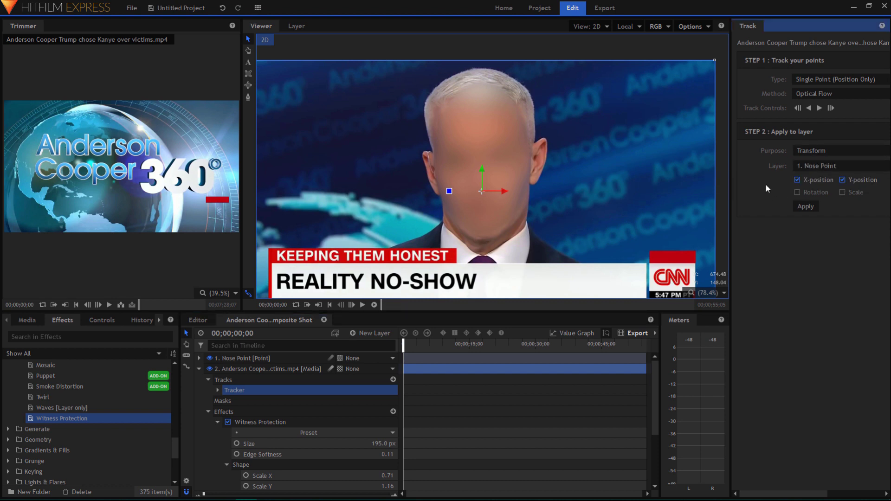
{"action": "left_click", "coordinate": [807, 206]}
{"action": "left_click", "coordinate": [258, 359]}
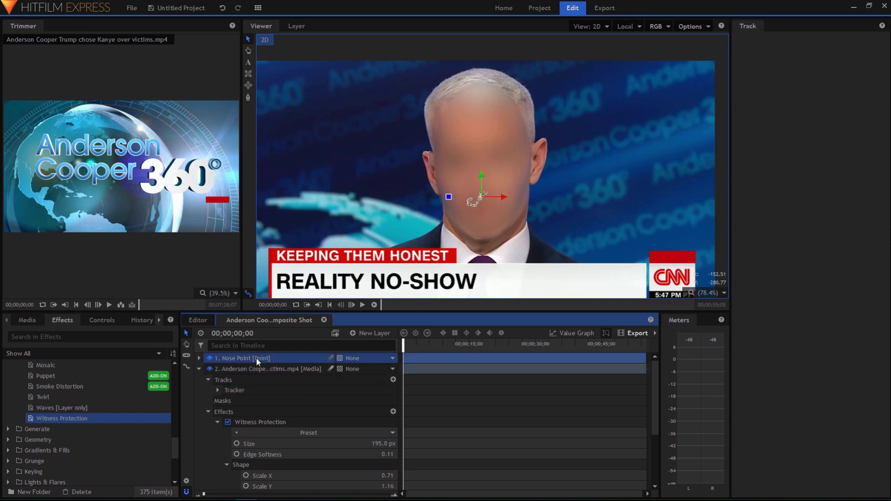
Link the Witness Protection effect's position to the Nose Point layer with Use Layer
{"action": "scroll", "coordinate": [223, 400], "scroll_direction": "down", "scroll_amount": 3}
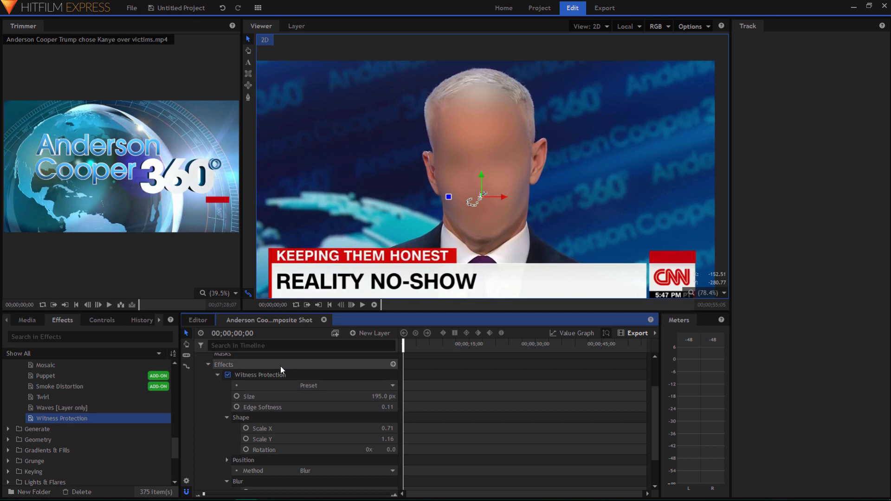
{"action": "left_click", "coordinate": [374, 461]}
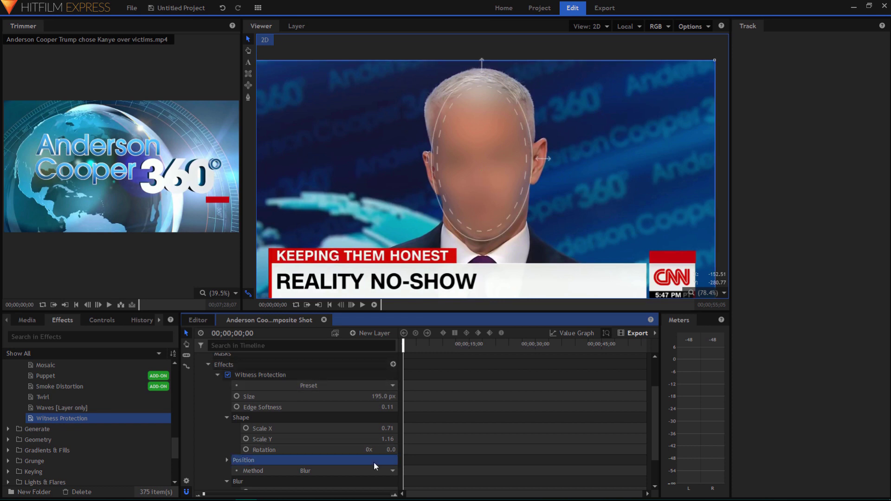
{"action": "left_click", "coordinate": [227, 461]}
{"action": "scroll", "coordinate": [226, 460], "scroll_direction": "down", "scroll_amount": 4}
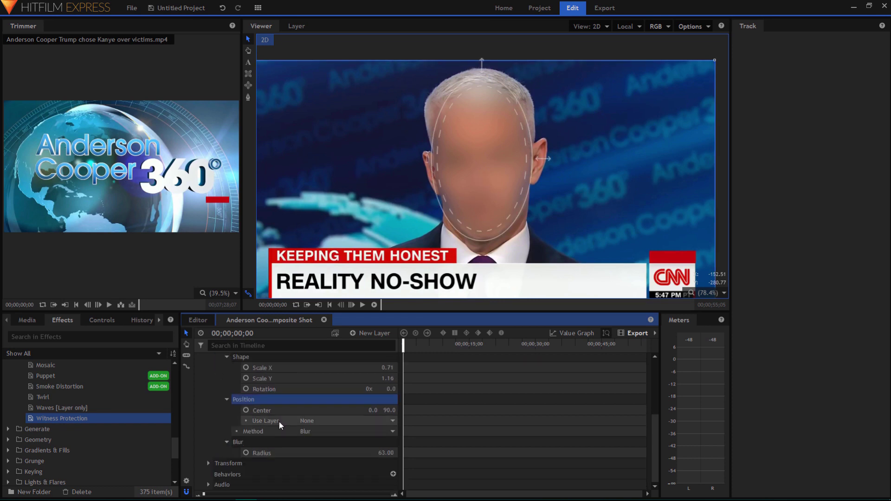
{"action": "left_click", "coordinate": [336, 421]}
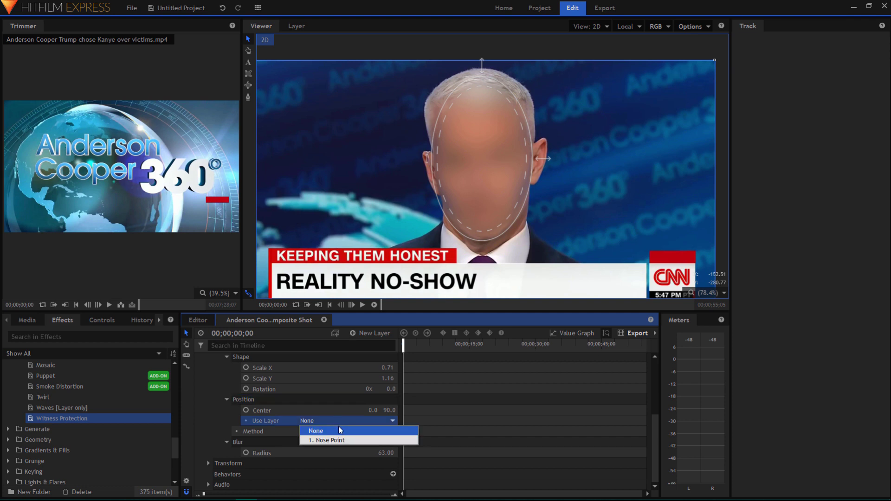
{"action": "left_click", "coordinate": [342, 442]}
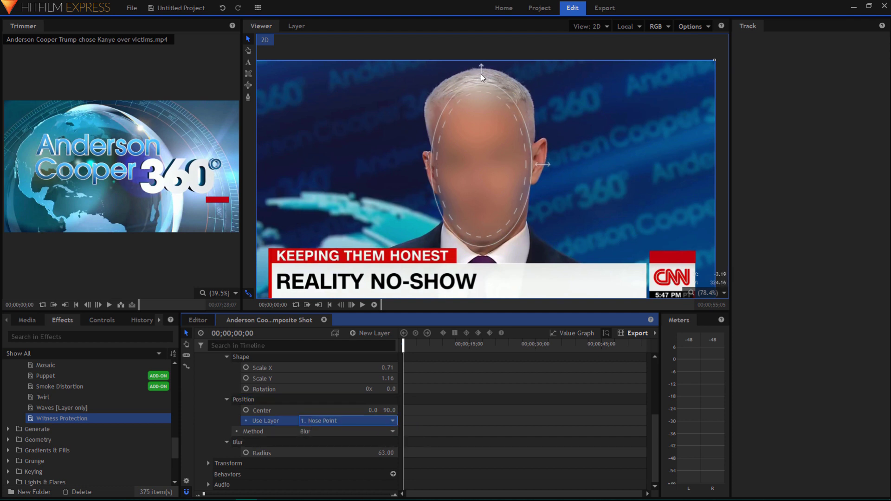
Play the clip from around 14 seconds to check how the blur follows the face, and return the playhead to the start
{"action": "left_click_drag", "start_coordinate": [415, 352], "coordinate": [462, 346]}
{"action": "key", "text": "space"}
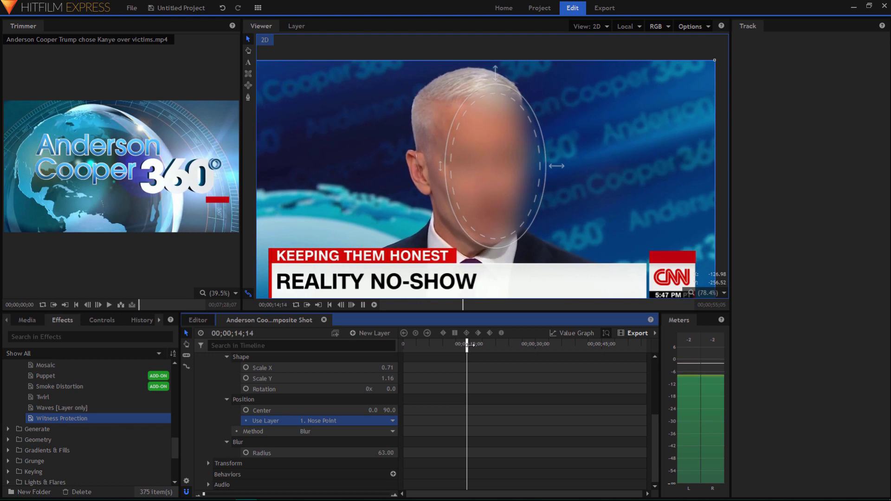
{"action": "key", "text": "space"}
{"action": "left_click_drag", "start_coordinate": [481, 345], "coordinate": [315, 334]}
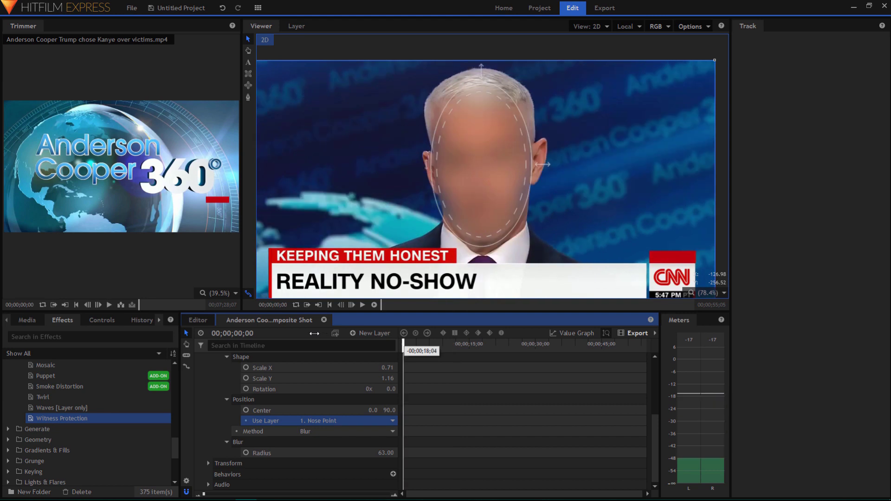
Import the NPC face image 2018-10-21.png from the Screenshots folder into the project media
{"action": "mouse_move", "coordinate": [253, 493]}
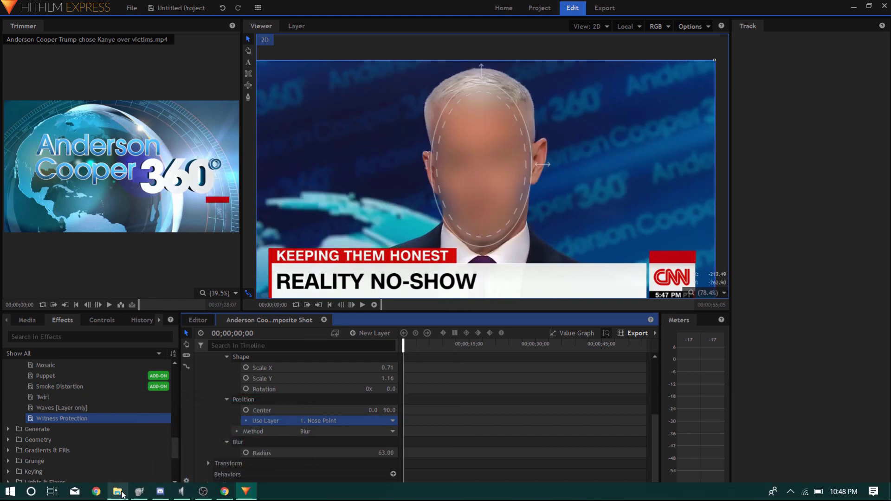
{"action": "left_click", "coordinate": [118, 492]}
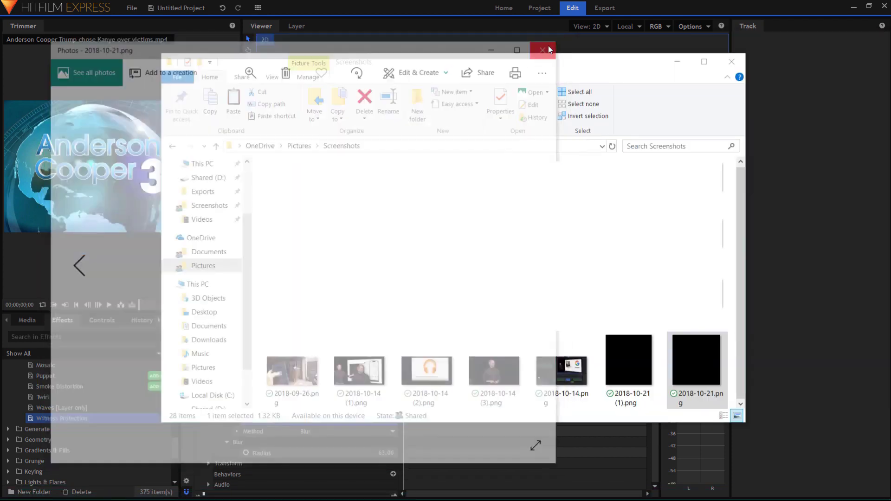
{"action": "left_click_drag", "start_coordinate": [687, 357], "coordinate": [58, 442]}
{"action": "left_click", "coordinate": [57, 394]}
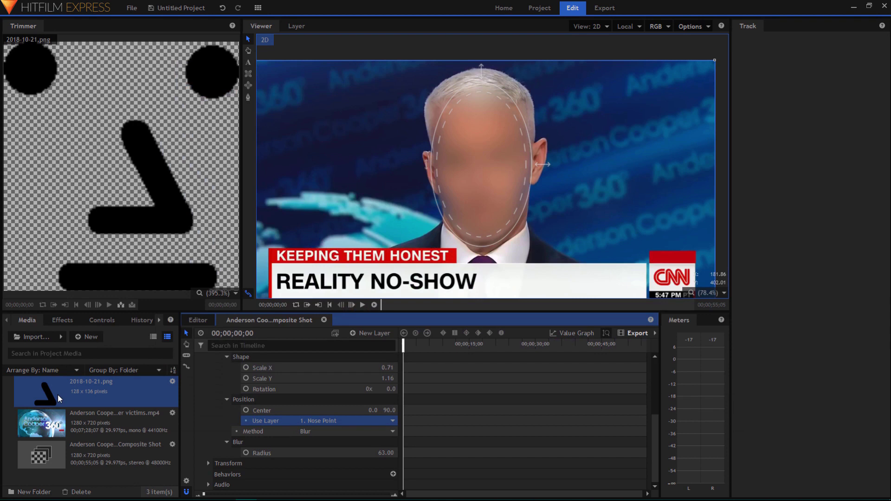
Place 2018-10-21.png between the Nose Point and video layers, narrow it and move it up to fit the blurred face
{"action": "scroll", "coordinate": [237, 385], "scroll_direction": "up", "scroll_amount": 5}
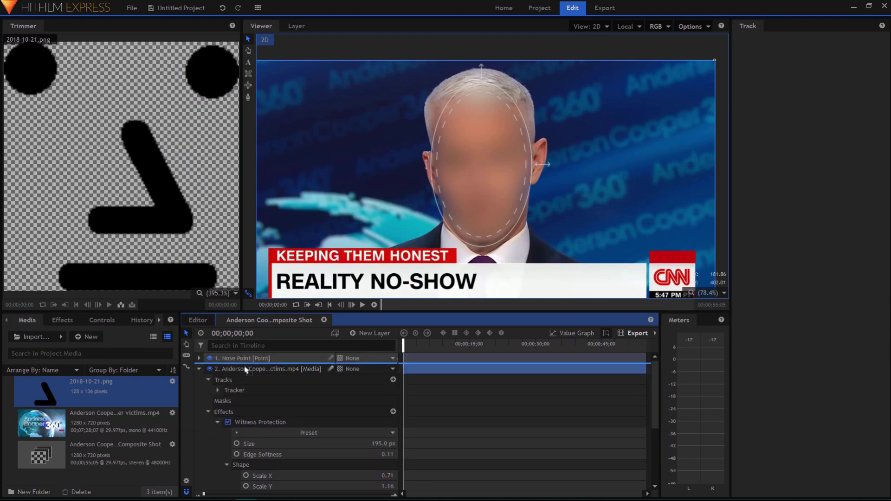
{"action": "left_click_drag", "start_coordinate": [245, 370], "coordinate": [245, 370]}
{"action": "mouse_move", "coordinate": [459, 166]}
{"action": "left_mouse_down"}
{"action": "mouse_move", "coordinate": [444, 147]}
{"action": "mouse_move", "coordinate": [456, 152]}
{"action": "left_mouse_up"}
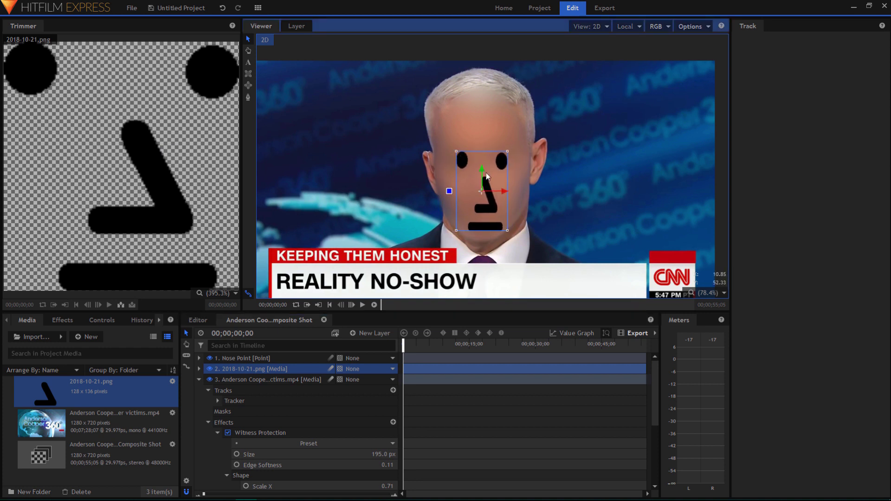
{"action": "left_click_drag", "start_coordinate": [482, 171], "coordinate": [481, 163]}
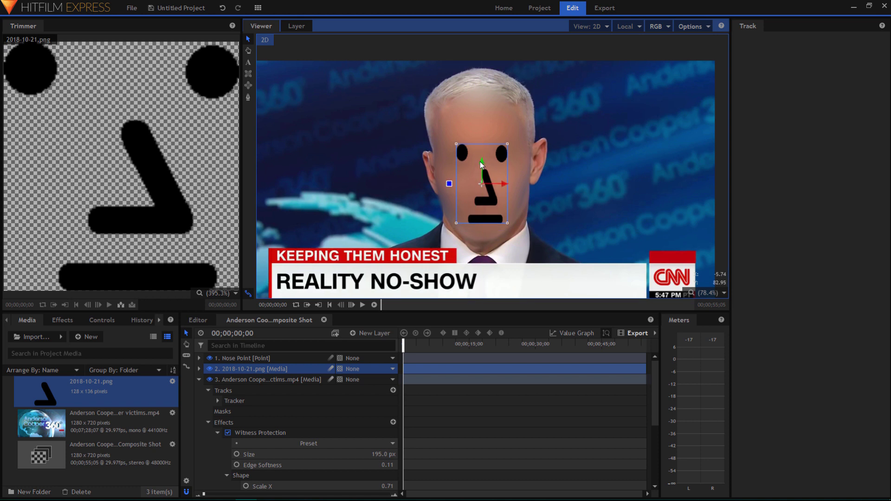
Parent the 2018-10-21.png layer to Nose Point and play the first four seconds to check its movement
{"action": "left_click", "coordinate": [358, 371]}
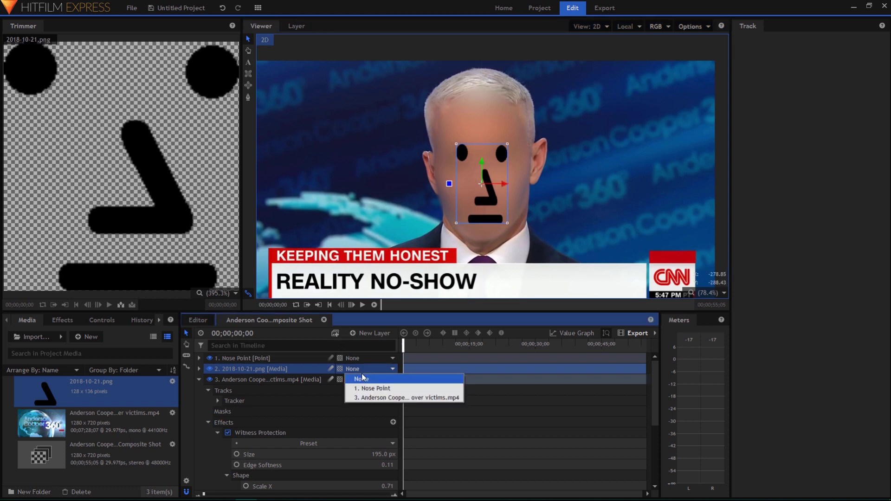
{"action": "left_click", "coordinate": [381, 389]}
{"action": "key", "text": "space"}
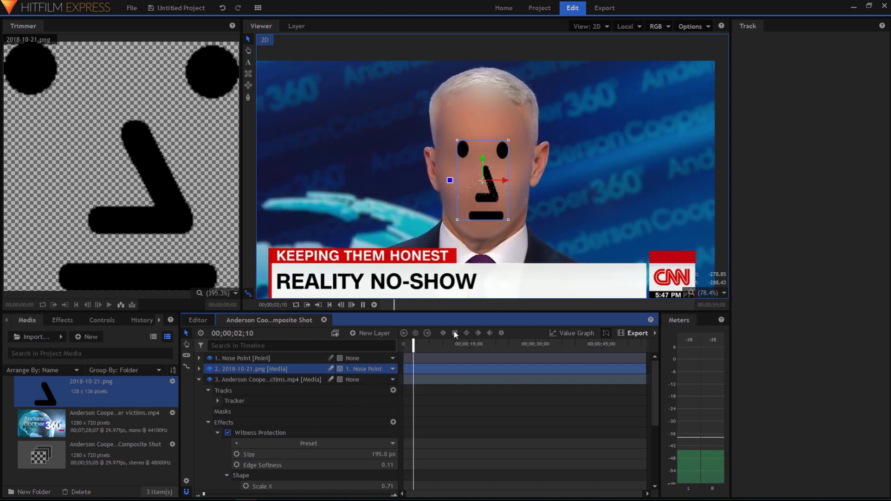
{"action": "key", "text": "space"}
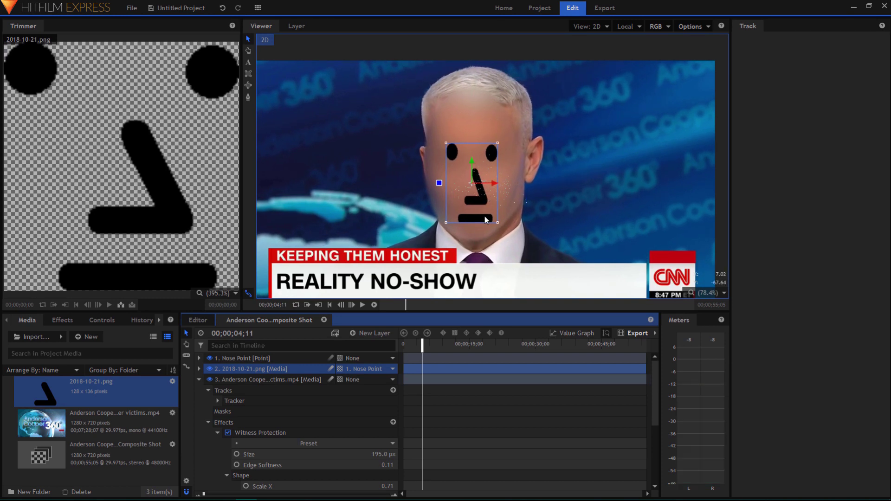
Delete the 2018-10-21.png layer from the composite shot
{"action": "right_click", "coordinate": [263, 370]}
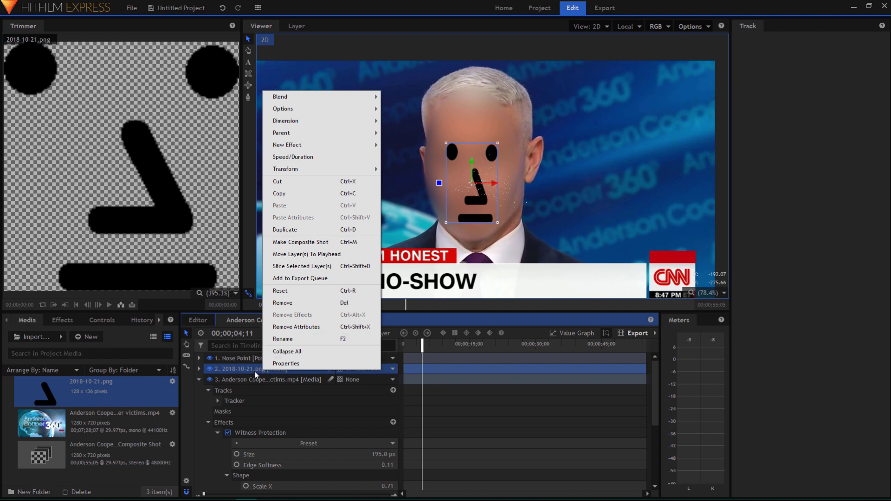
{"action": "left_click", "coordinate": [245, 370]}
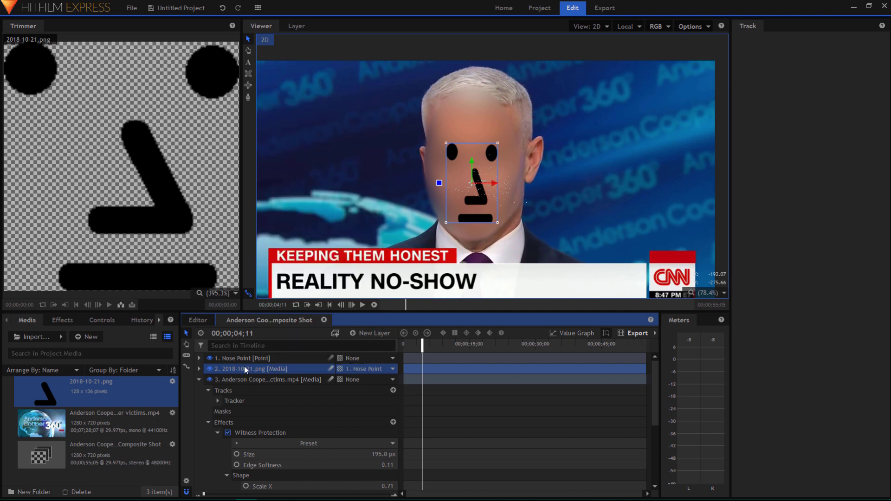
{"action": "key", "text": "Delete"}
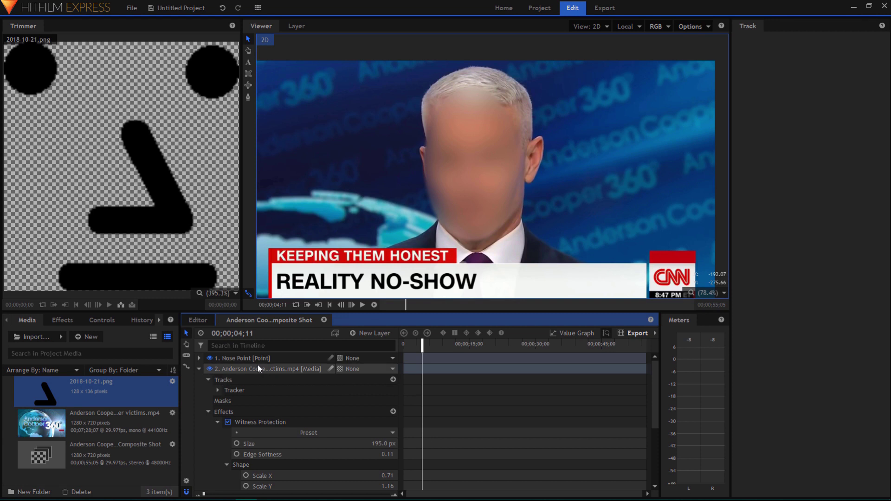
Turn off the Witness Protection effect, return to the first frame and take a screenshot of the unblurred face
{"action": "scroll", "coordinate": [259, 371], "scroll_direction": "down", "scroll_amount": 4}
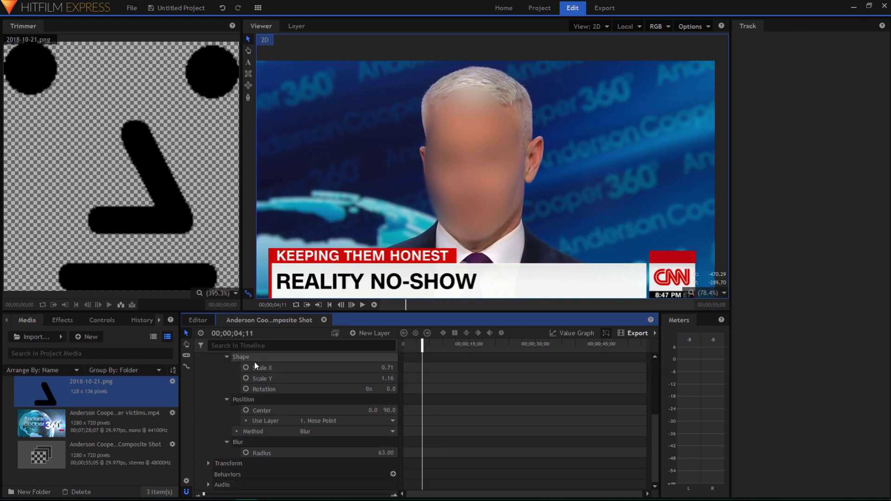
{"action": "scroll", "coordinate": [236, 394], "scroll_direction": "up", "scroll_amount": 3}
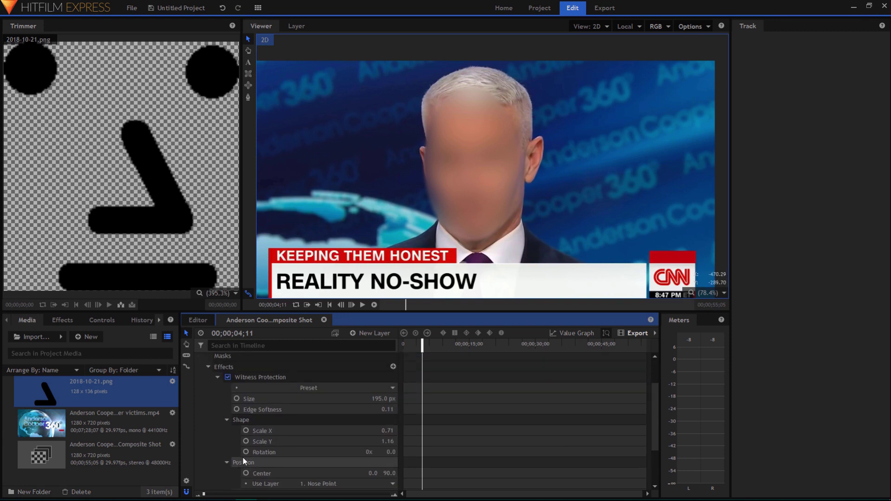
{"action": "left_click", "coordinate": [228, 377]}
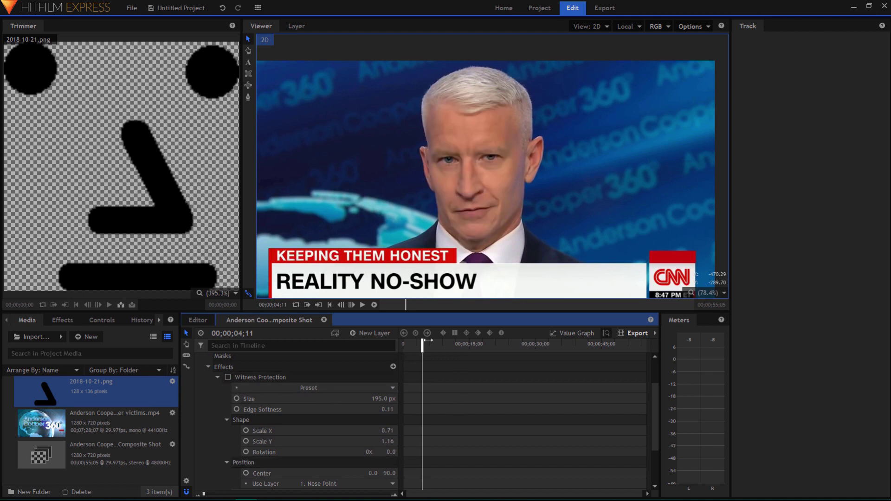
{"action": "left_click_drag", "start_coordinate": [418, 344], "coordinate": [325, 343]}
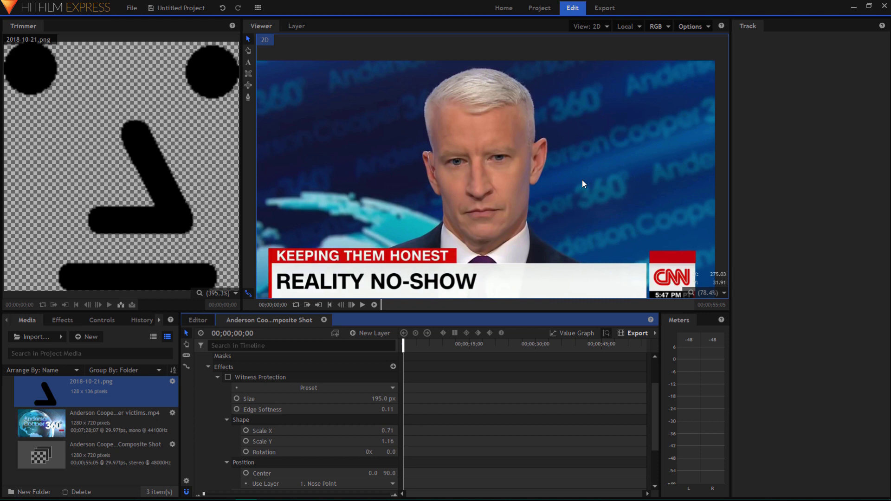
{"action": "key", "text": "Print"}
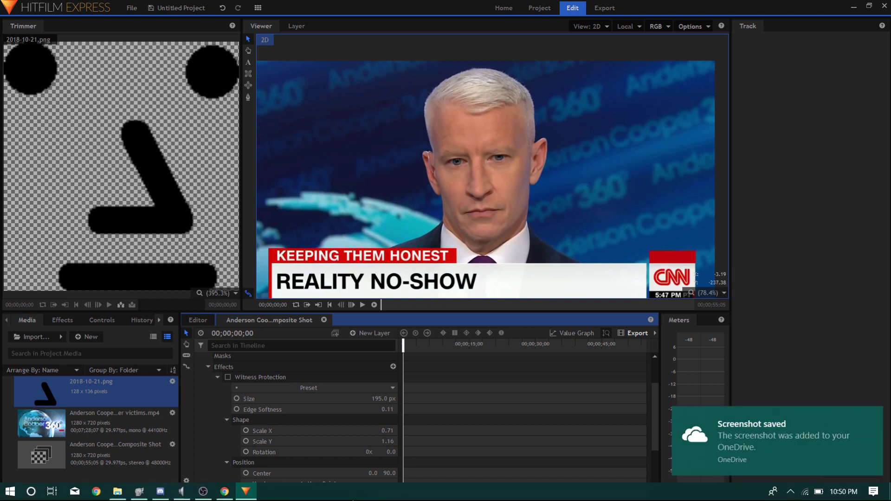
Open the new screenshot 2018-10-21 (2).png from the Screenshots folder in GIMP
{"action": "left_click", "coordinate": [138, 498]}
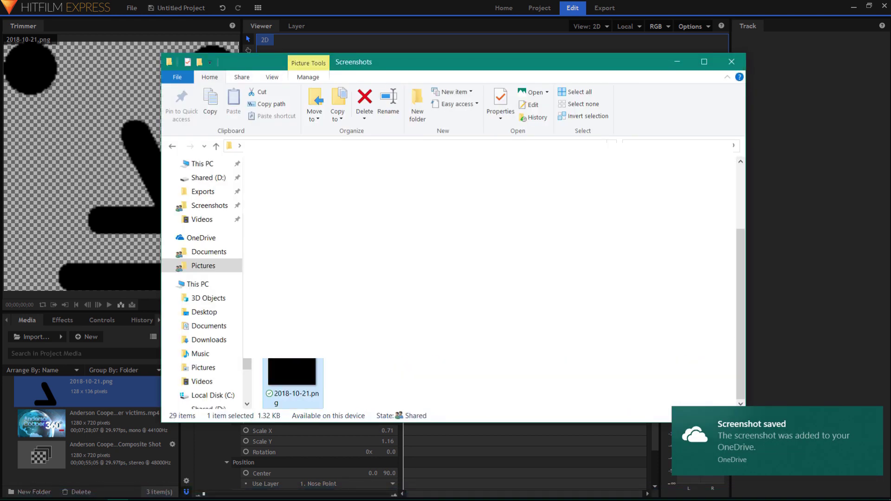
{"action": "right_click", "coordinate": [702, 297]}
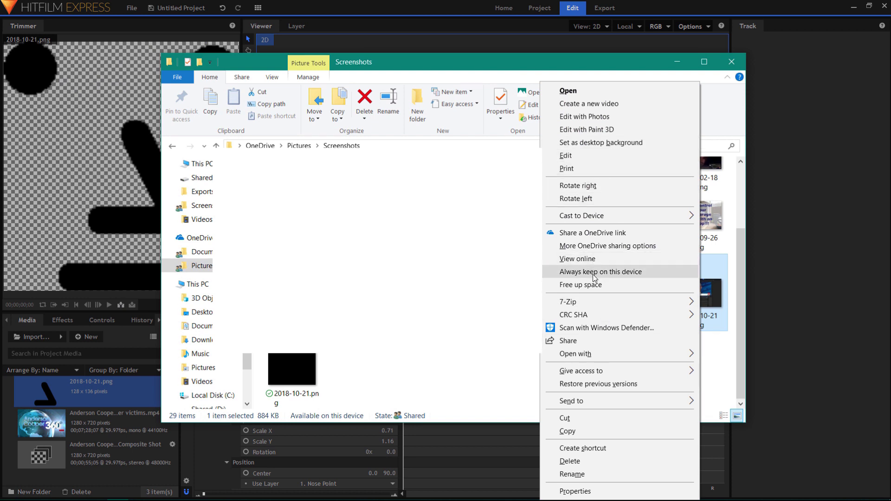
{"action": "mouse_move", "coordinate": [602, 354]}
{"action": "left_click", "coordinate": [709, 357]}
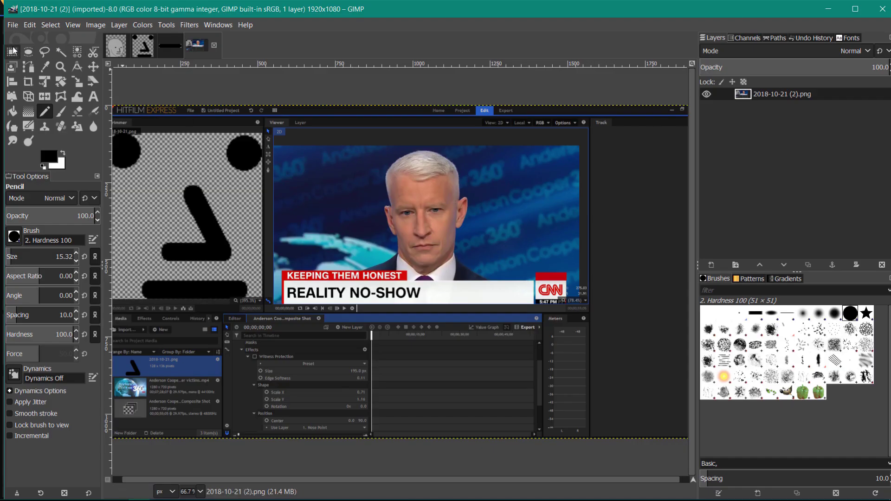
Crop the screenshot to a rectangle about 313 × 377 px around the anchor's head
{"action": "left_click", "coordinate": [12, 52]}
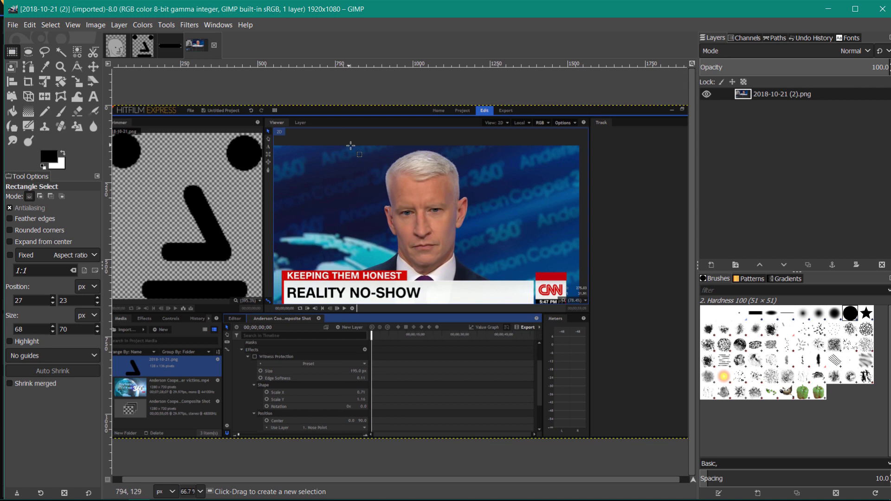
{"action": "left_click_drag", "start_coordinate": [375, 154], "coordinate": [472, 269]}
{"action": "left_click", "coordinate": [97, 25]}
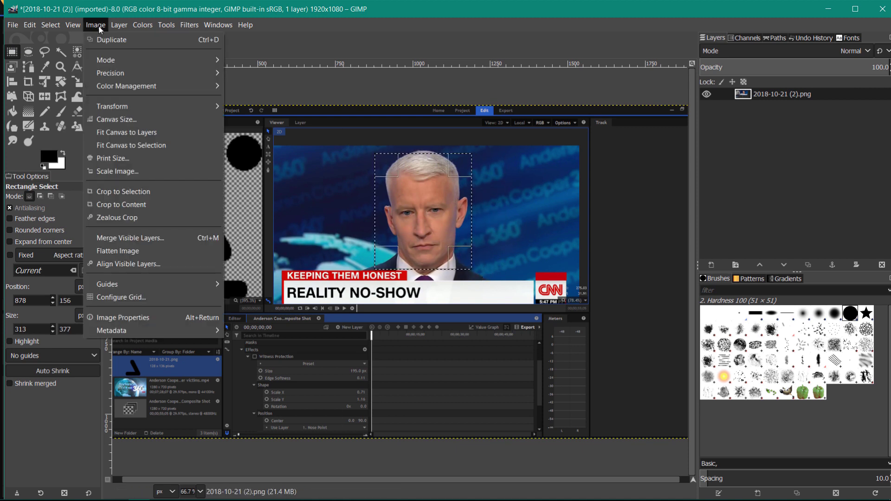
{"action": "left_click", "coordinate": [148, 192]}
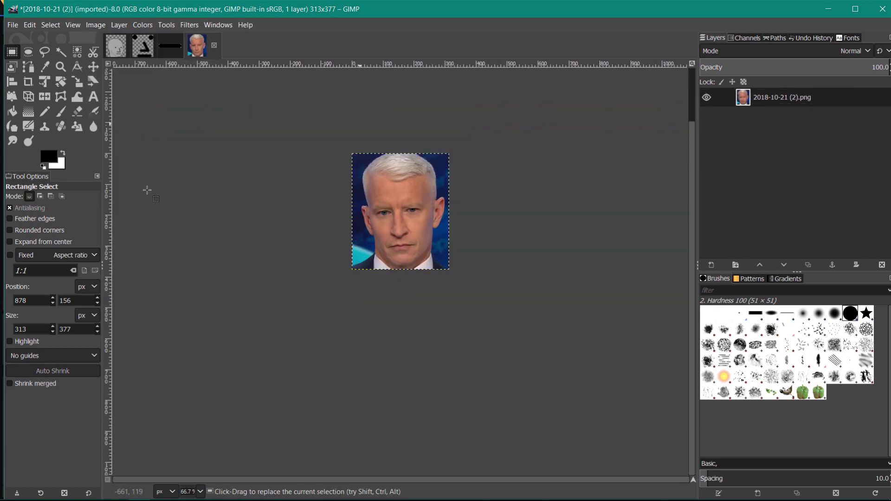
Choose the Pencil tool and add a transparent layer above the cropped face photo
{"action": "key", "text": "plus"}
{"action": "key", "text": "plus"}
{"action": "scroll", "coordinate": [409, 213], "scroll_direction": "up", "scroll_amount": 3}
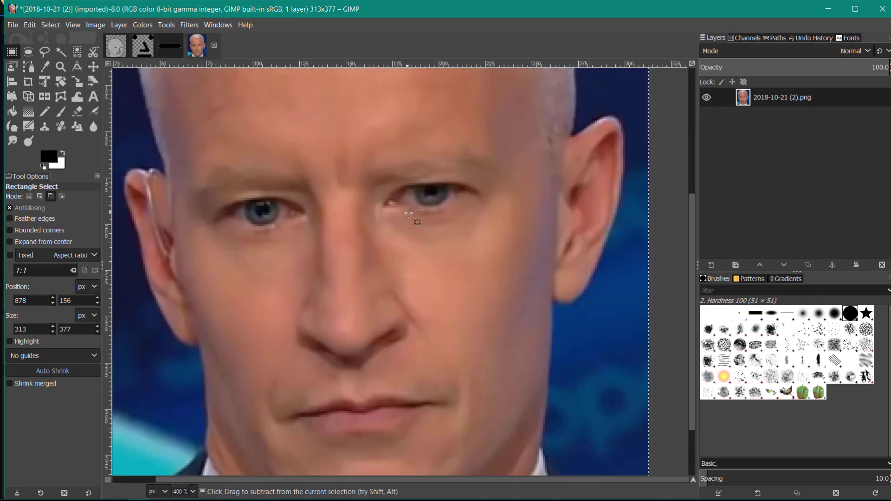
{"action": "scroll", "coordinate": [409, 213], "scroll_direction": "down", "scroll_amount": 2}
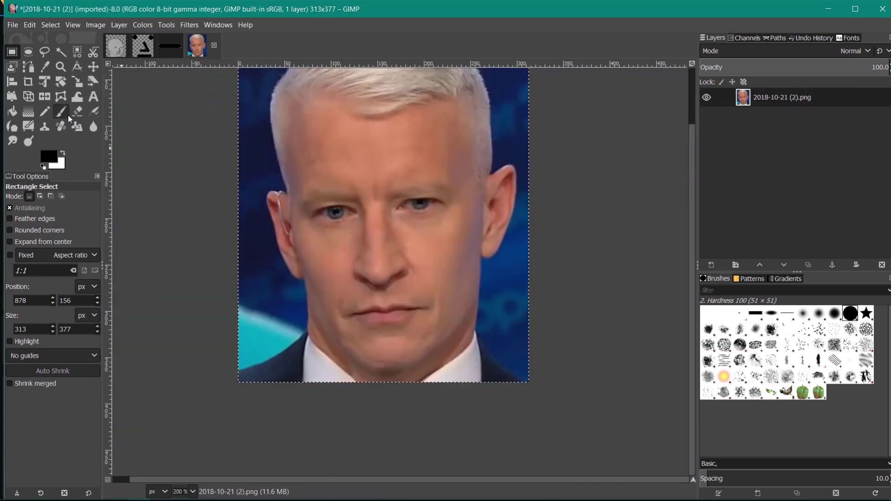
{"action": "left_click", "coordinate": [45, 112]}
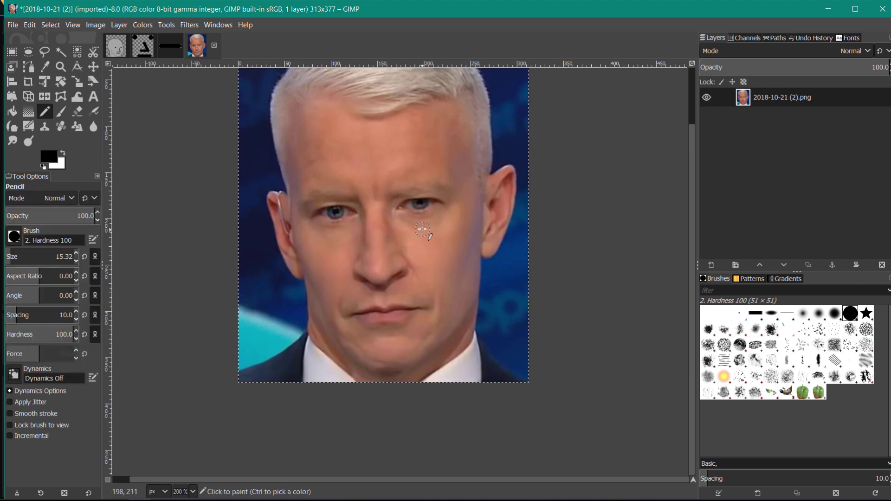
{"action": "left_click", "coordinate": [711, 265]}
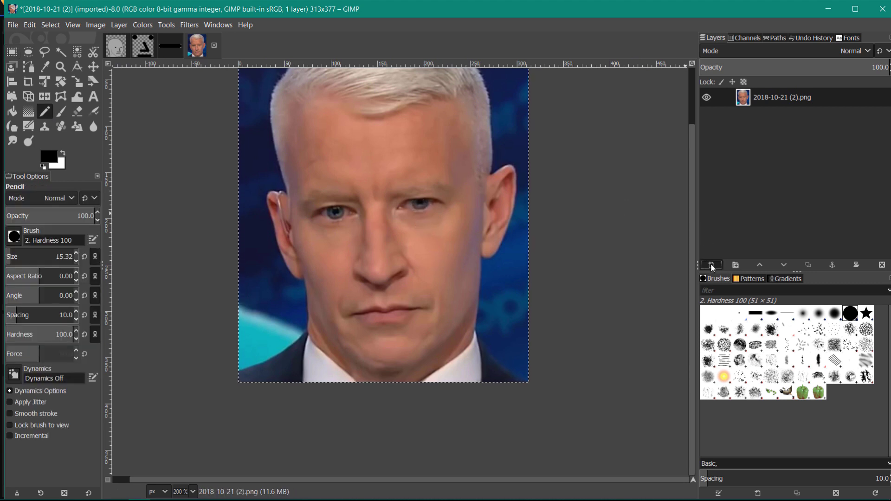
{"action": "left_click", "coordinate": [792, 403]}
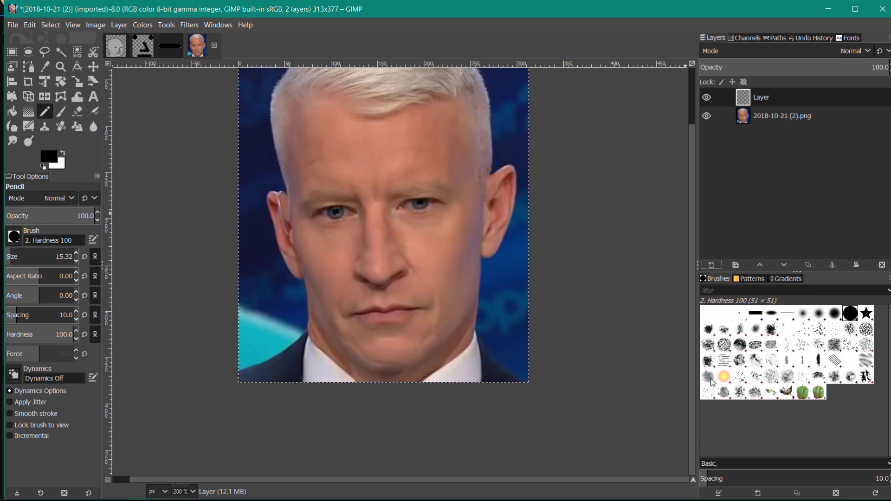
Try drawing black dots over both eyes and an angled nose on the new layer with a Pencil size of 26.82
{"action": "left_click", "coordinate": [419, 203]}
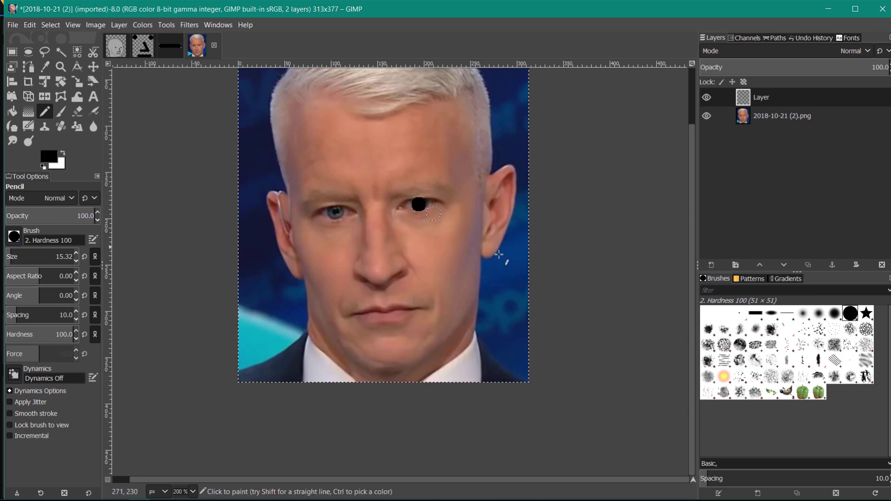
{"action": "key", "text": "ctrl+z"}
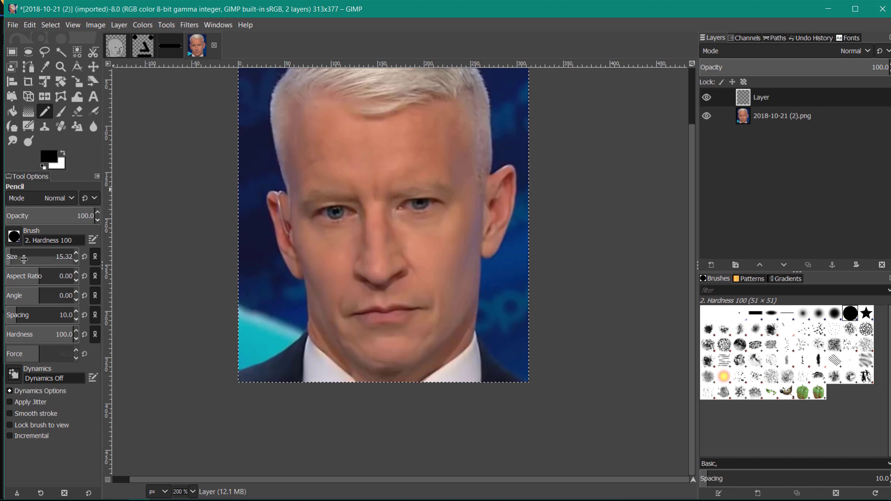
{"action": "left_click", "coordinate": [8, 257]}
{"action": "left_click_drag", "start_coordinate": [13, 258], "coordinate": [21, 260]}
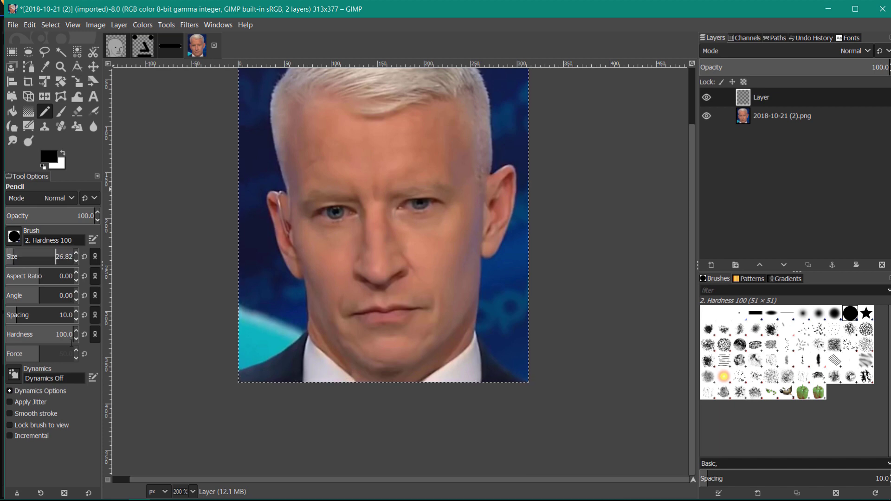
{"action": "left_click", "coordinate": [226, 491]}
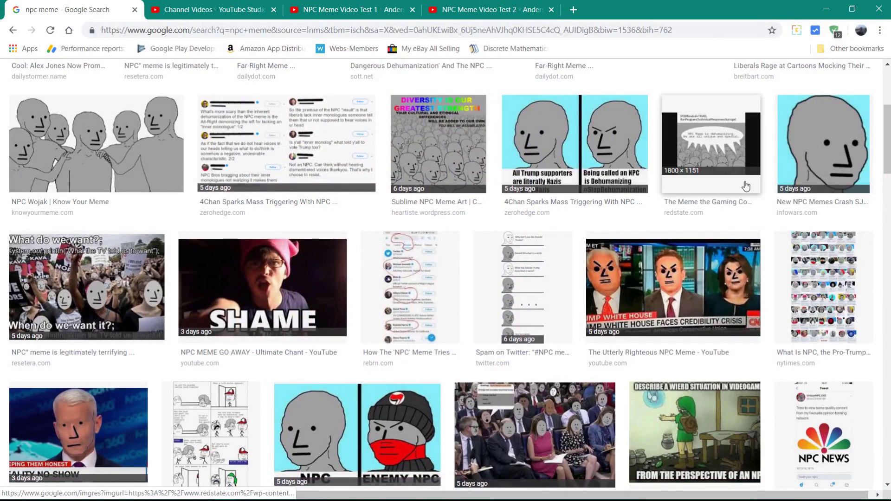
{"action": "left_click", "coordinate": [249, 492]}
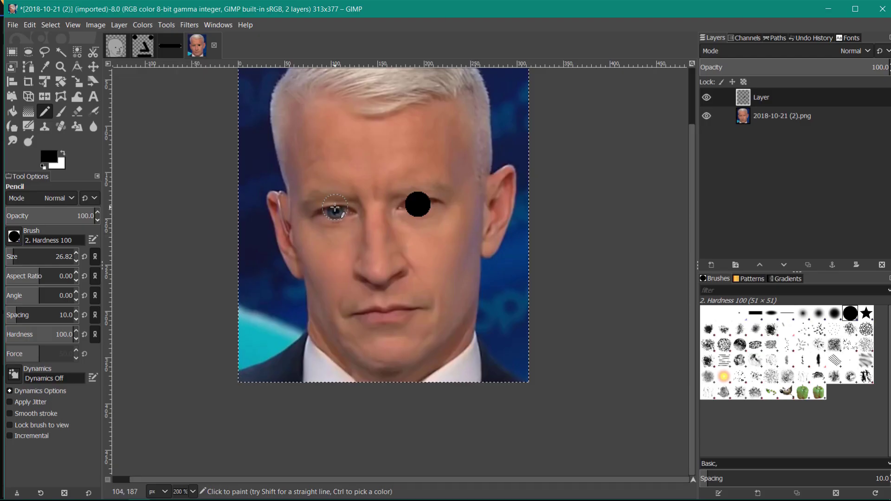
{"action": "left_click", "coordinate": [335, 206]}
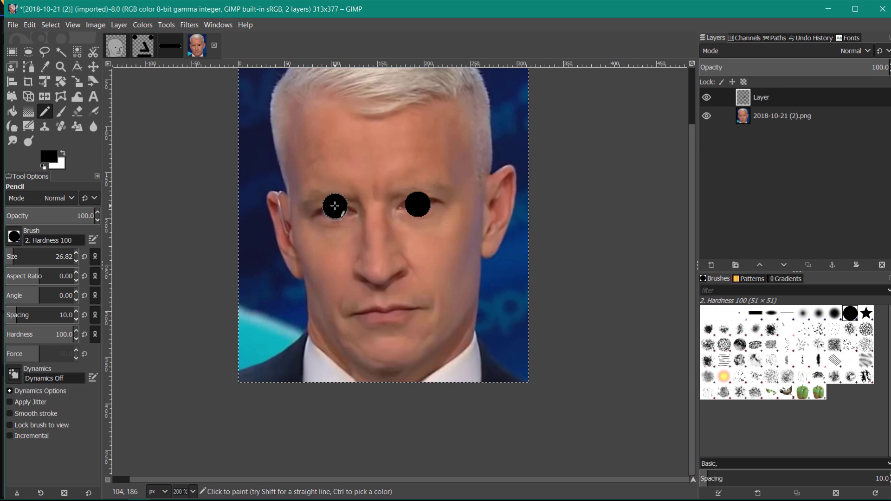
{"action": "left_click", "coordinate": [376, 235]}
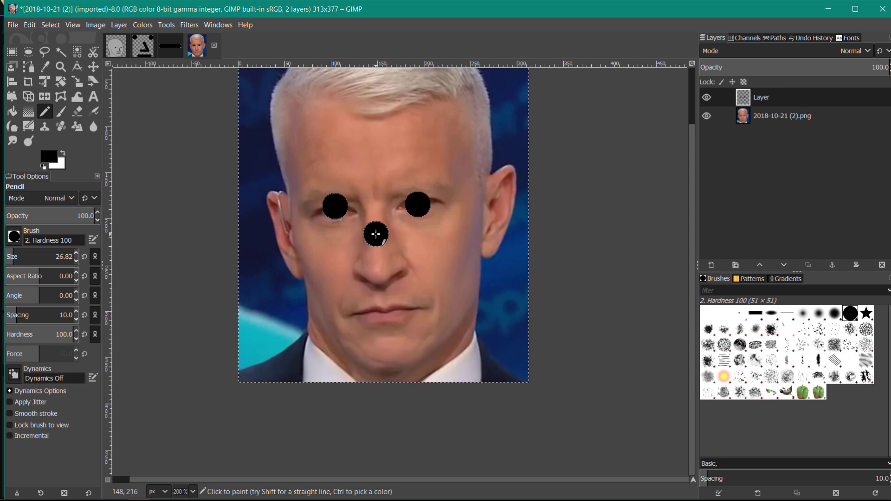
{"action": "left_click", "coordinate": [409, 284], "text": "shift"}
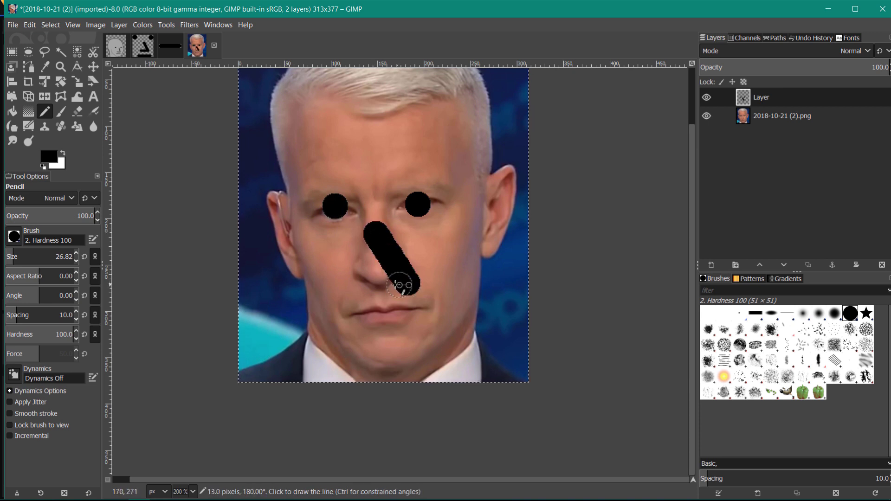
{"action": "left_click", "coordinate": [373, 285], "text": "shift"}
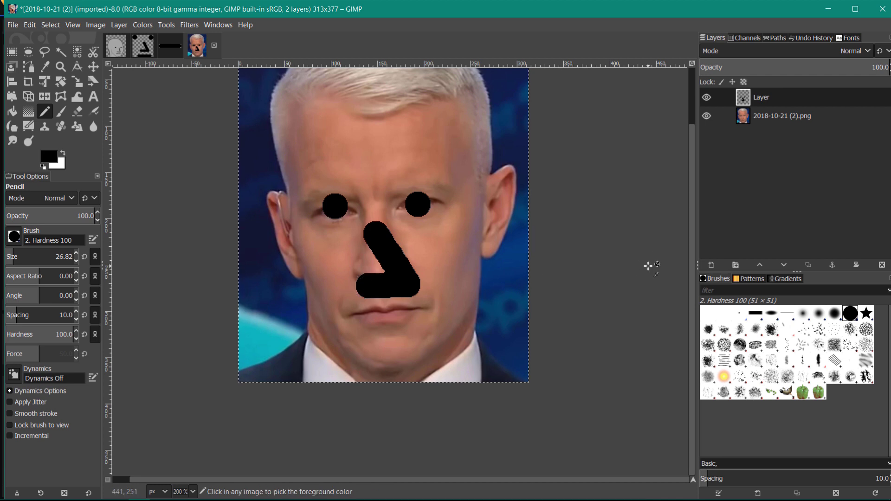
Undo the thick eye and nose strokes on the new layer
{"action": "key", "text": "ctrl+z"}
{"action": "key", "text": "ctrl+z"}
{"action": "key", "text": "ctrl+z"}
{"action": "key", "text": "ctrl+z"}
{"action": "key", "text": "ctrl+z"}
Set the Pencil size to 11.82 and paint a black dot over each eye
{"action": "left_click_drag", "start_coordinate": [46, 257], "coordinate": [28, 256]}
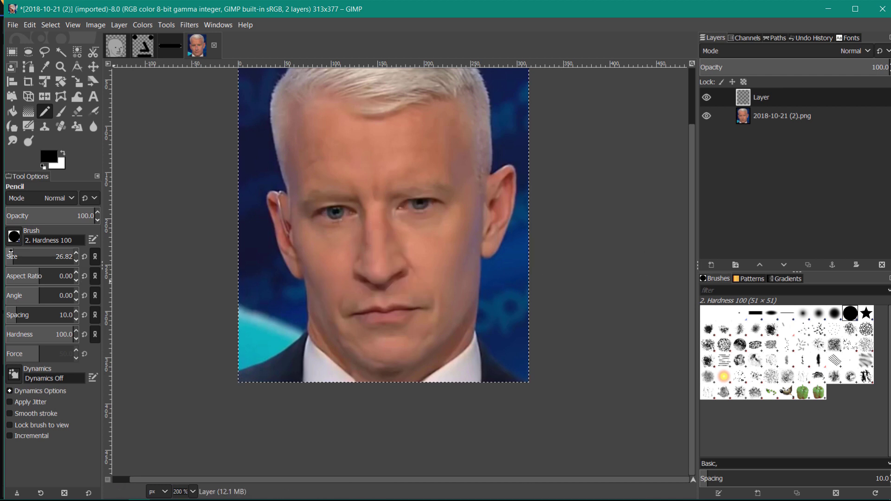
{"action": "key", "text": "ctrl+y"}
{"action": "key", "text": "ctrl+y"}
{"action": "key", "text": "ctrl+y"}
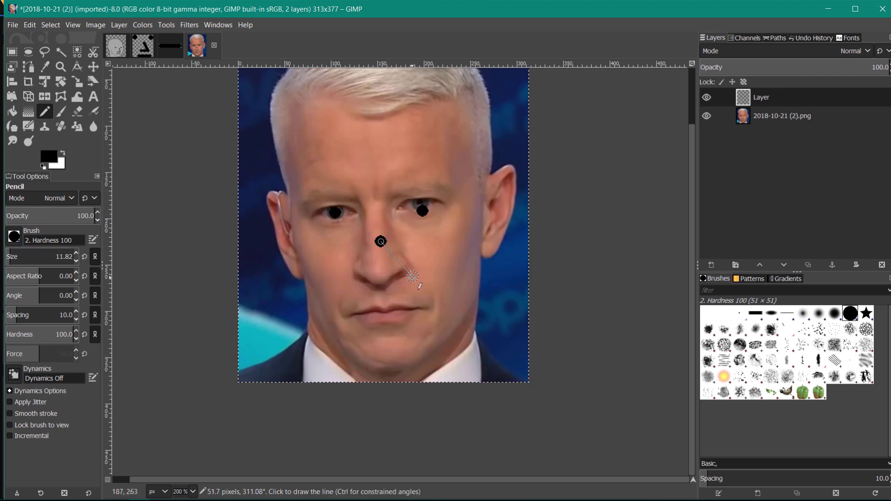
Try drawing an angled nose and a straight mouth line, and compare them with the NPC meme images in the browser
{"action": "left_click", "coordinate": [415, 282], "text": "shift"}
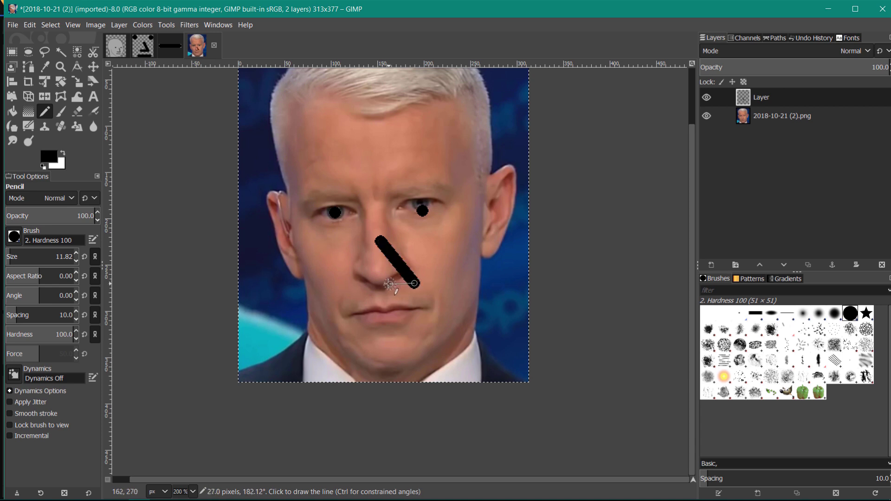
{"action": "left_click", "coordinate": [379, 285], "text": "shift"}
{"action": "left_click", "coordinate": [356, 319]}
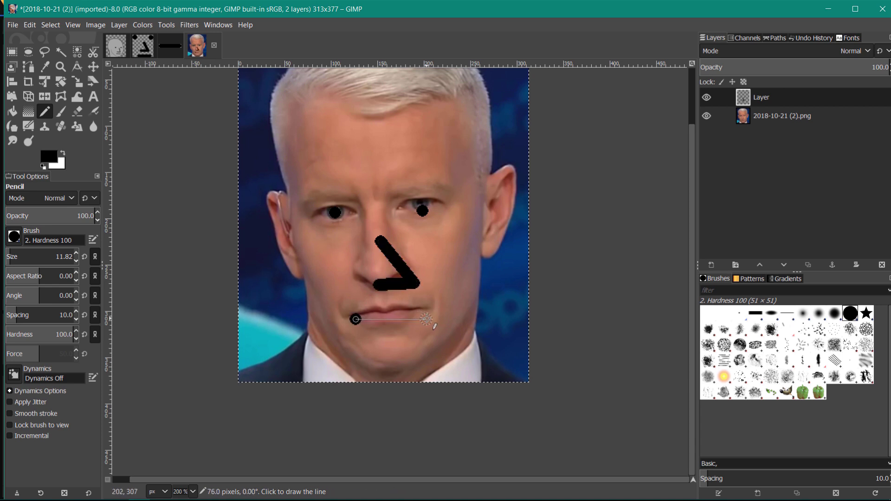
{"action": "left_click", "coordinate": [424, 319], "text": "shift"}
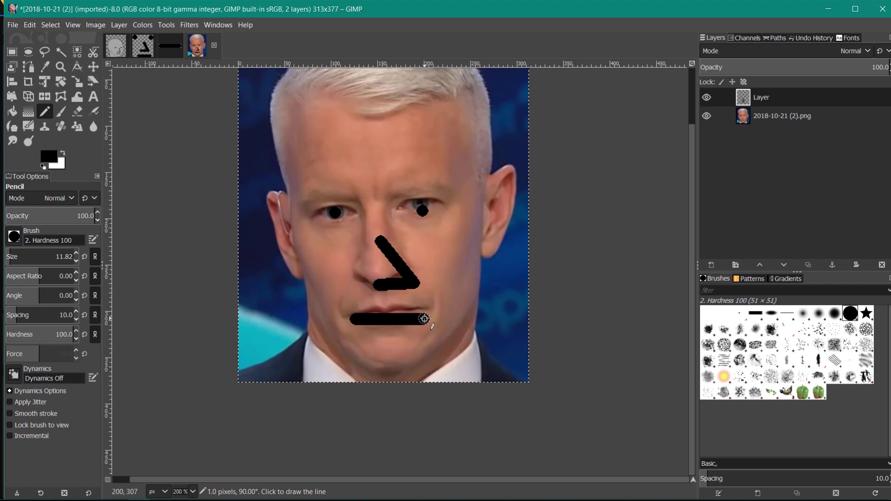
{"action": "left_click", "coordinate": [226, 494]}
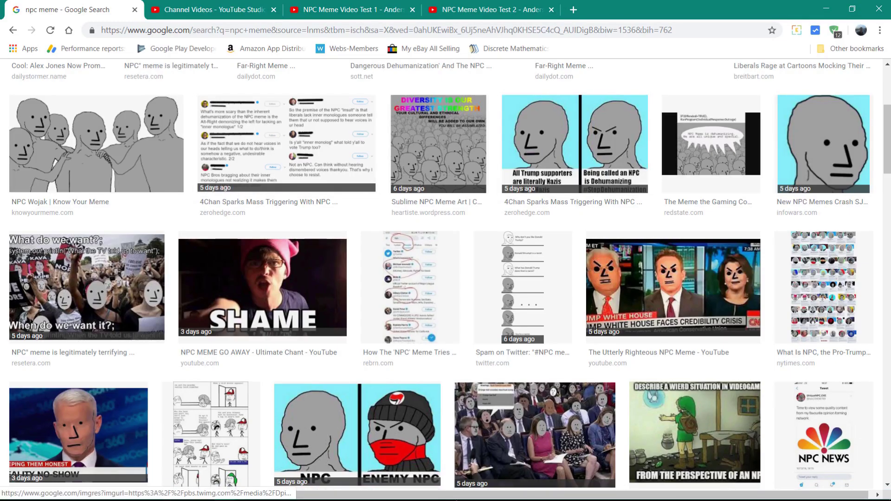
{"action": "left_click", "coordinate": [225, 494]}
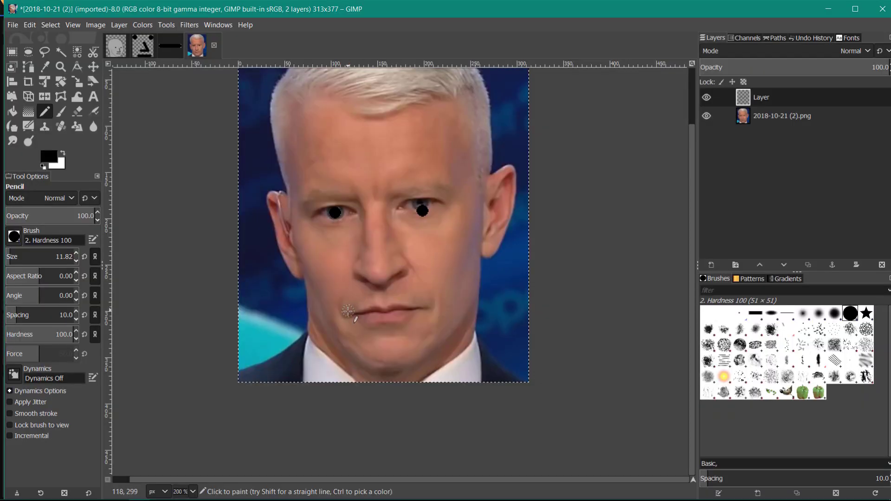
Draw a straight mouth line about 80 px long and an angled nose on the new layer, and hide the 2018-10-21 (2).png layer
{"action": "key", "text": "shift"}
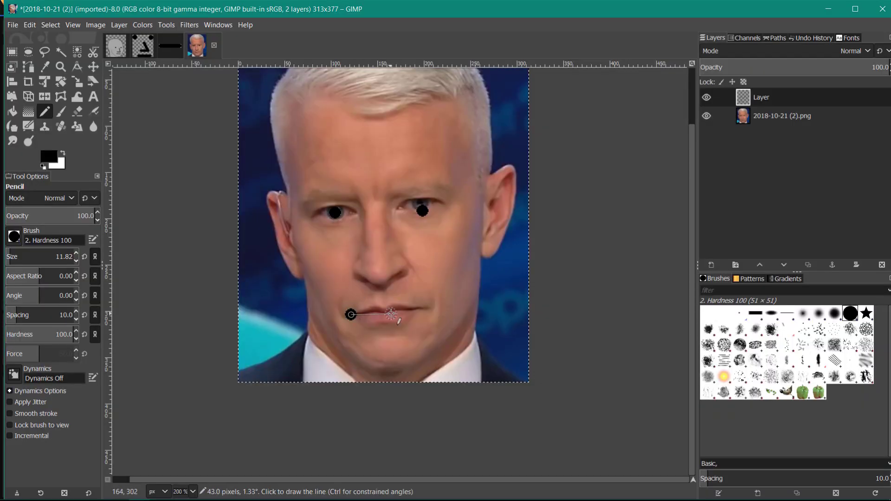
{"action": "left_click", "coordinate": [424, 316], "text": "shift"}
{"action": "left_click_drag", "start_coordinate": [385, 239], "coordinate": [413, 286]}
{"action": "left_click", "coordinate": [367, 286], "text": "shift"}
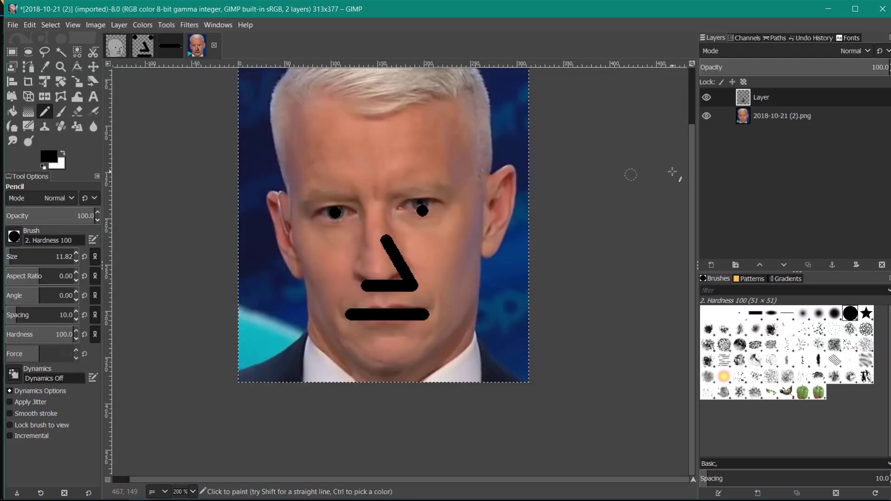
{"action": "left_click", "coordinate": [706, 115]}
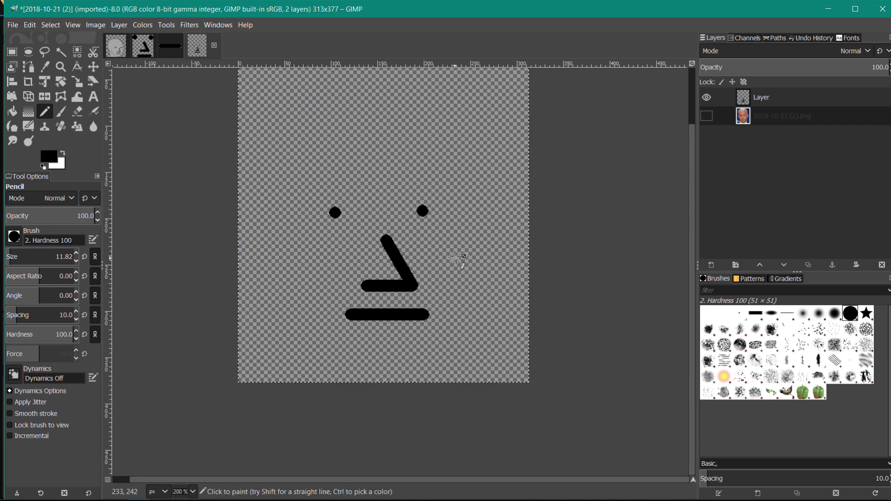
{"action": "mouse_move", "coordinate": [168, 484]}
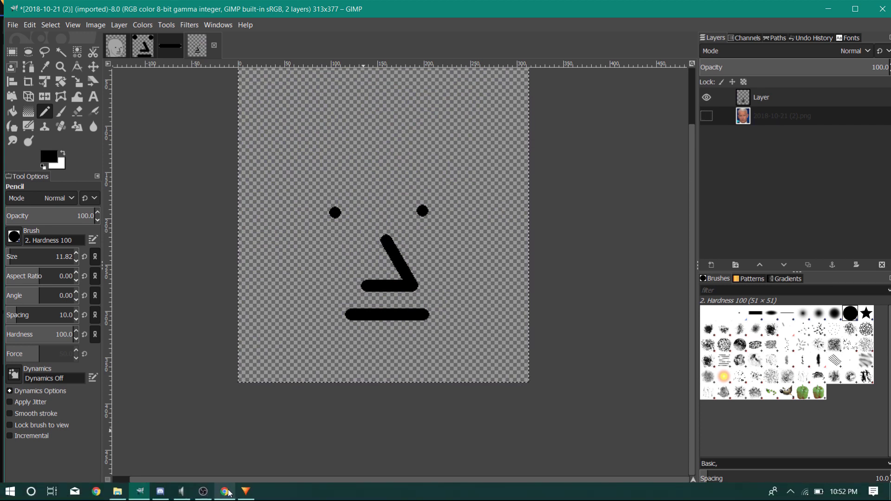
{"action": "left_click", "coordinate": [205, 493]}
{"action": "left_click", "coordinate": [208, 494]}
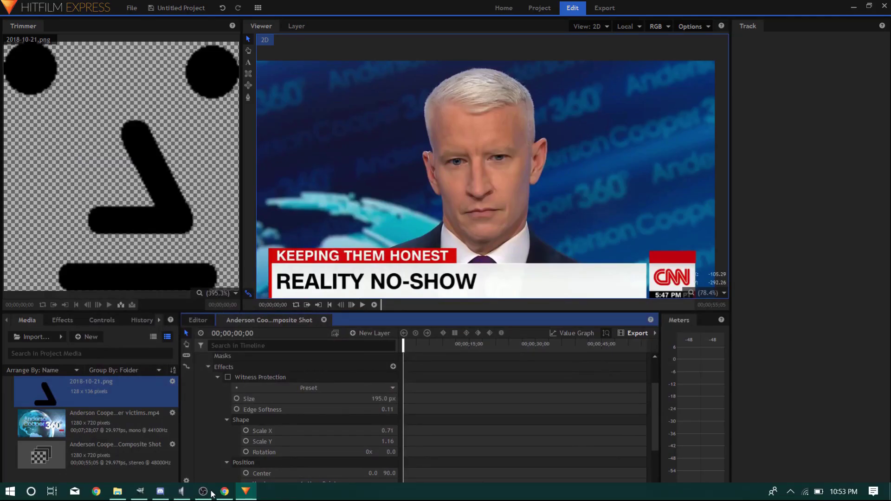
{"action": "left_click", "coordinate": [143, 494]}
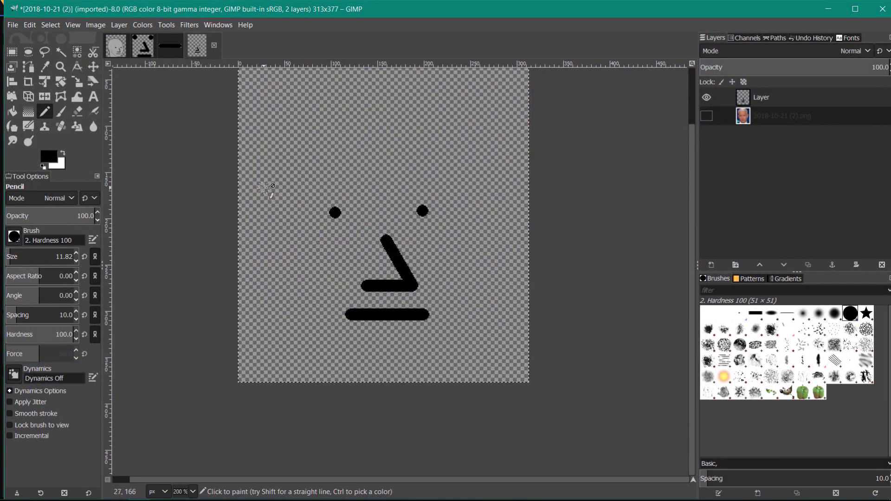
Select an ellipse of about 34 × 32 px around the eye dot at x 105 and crop the image to it
{"action": "key", "text": "e"}
{"action": "left_click_drag", "start_coordinate": [320, 200], "coordinate": [351, 228]}
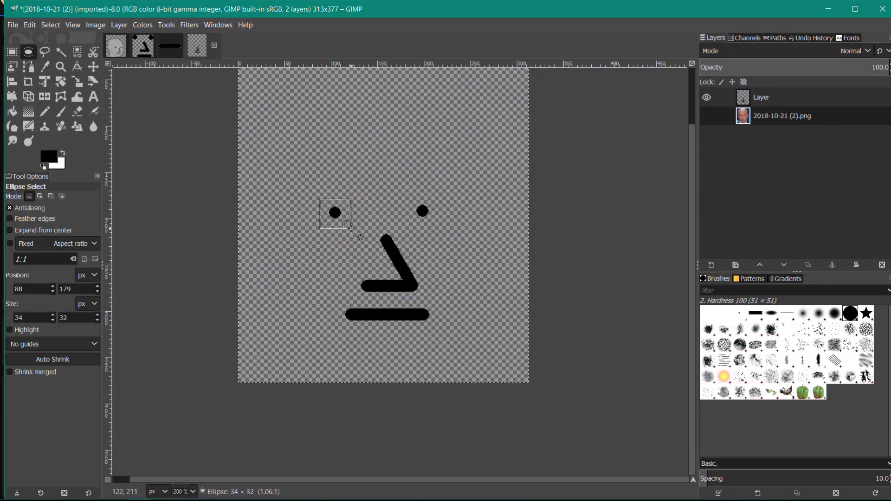
{"action": "left_click", "coordinate": [97, 25]}
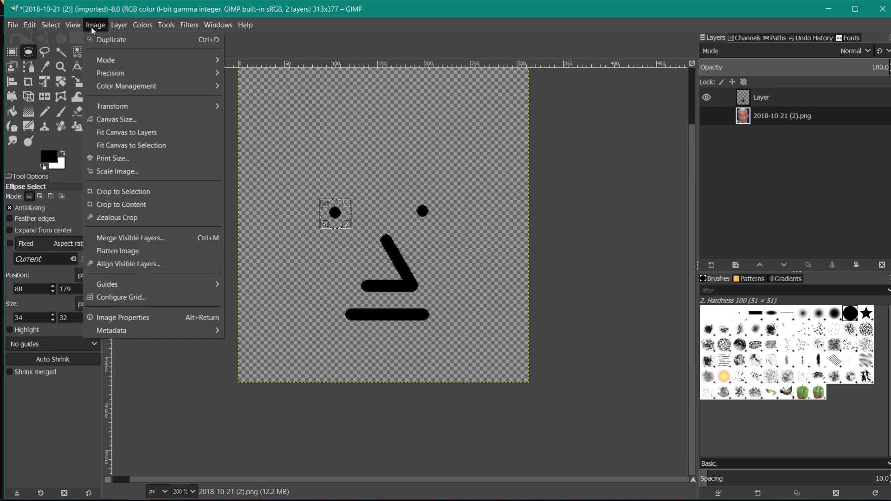
{"action": "left_click", "coordinate": [124, 191]}
Export the cropped eye as eye.png to the Videos\NPC TUT folder on the Shared (D:) drive
{"action": "left_click", "coordinate": [8, 22]}
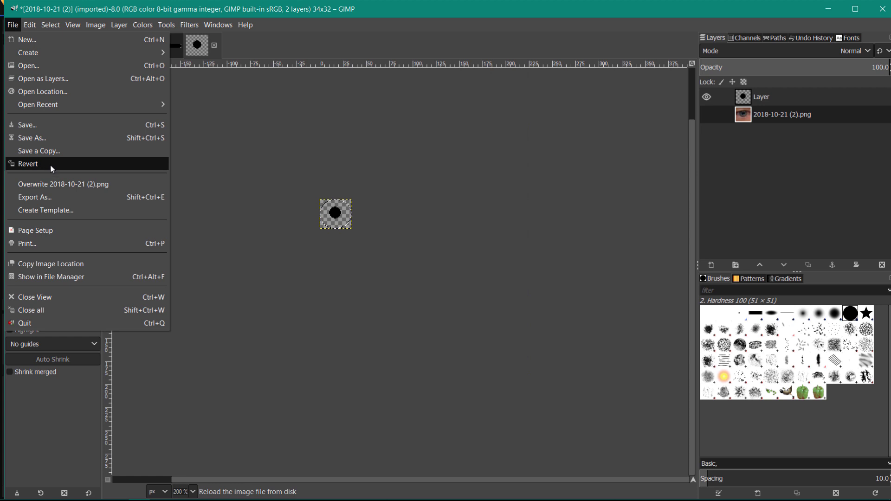
{"action": "left_click", "coordinate": [60, 200]}
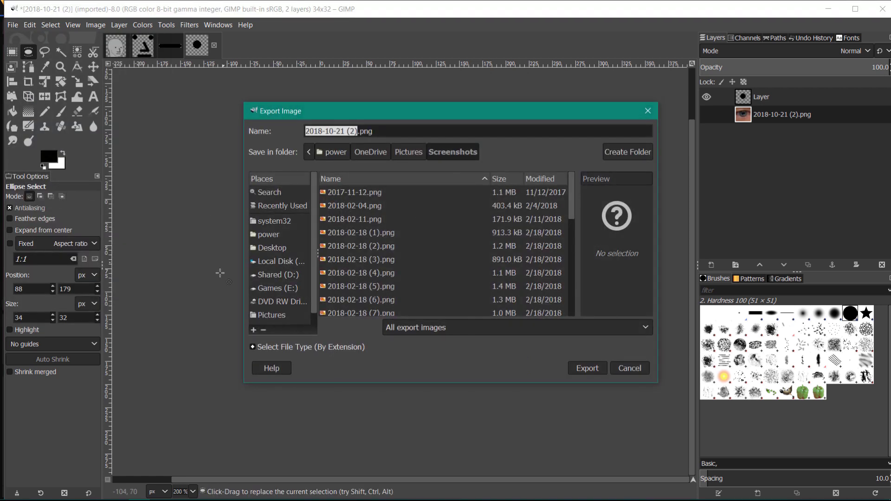
{"action": "left_click", "coordinate": [274, 275]}
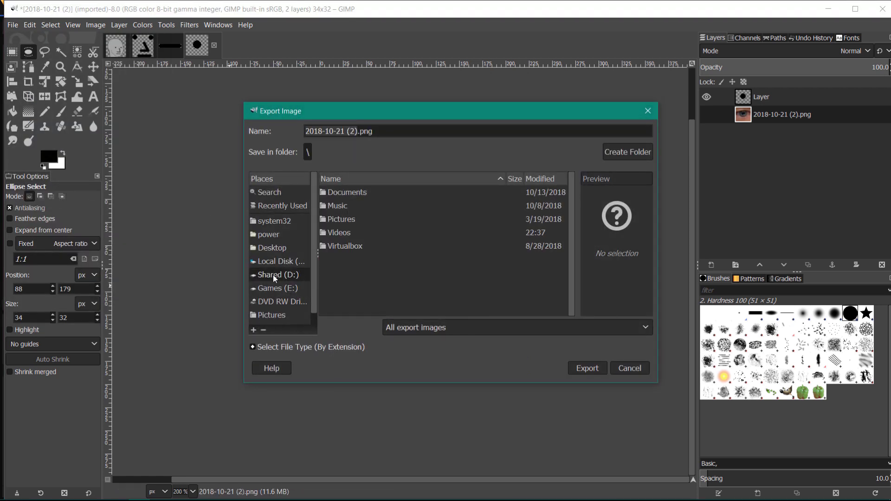
{"action": "double_click", "coordinate": [347, 232]}
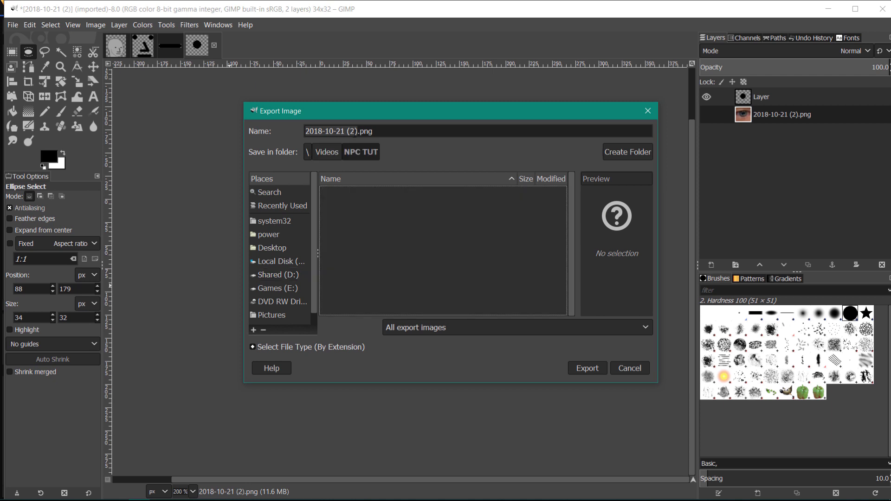
{"action": "left_click", "coordinate": [357, 131]}
{"action": "key", "text": "BackSpace"}
{"action": "key", "text": "BackSpace"}
{"action": "key", "text": "BackSpace"}
{"action": "key", "text": "BackSpace"}
{"action": "key", "text": "BackSpace"}
{"action": "key", "text": "BackSpace"}
{"action": "key", "text": "BackSpace"}
{"action": "key", "text": "BackSpace"}
{"action": "key", "text": "BackSpace"}
{"action": "key", "text": "BackSpace"}
{"action": "key", "text": "BackSpace"}
{"action": "key", "text": "BackSpace"}
{"action": "key", "text": "BackSpace"}
{"action": "key", "text": "BackSpace"}
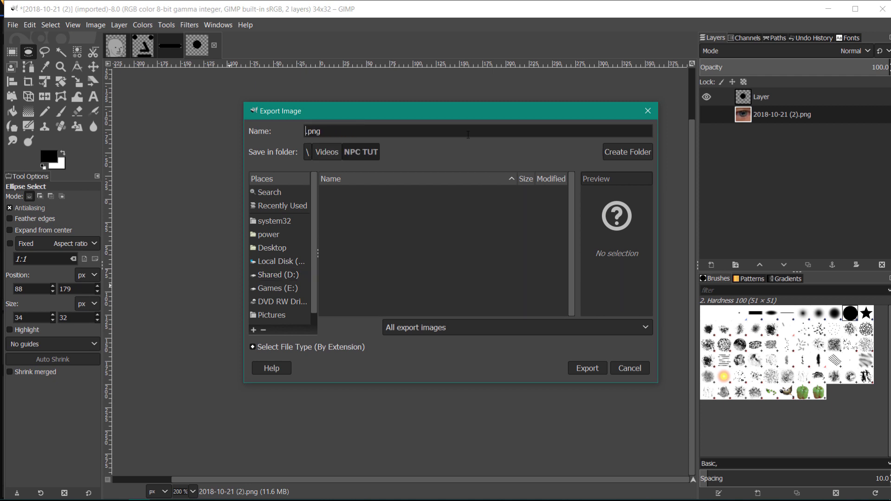
{"action": "type", "text": "eye"}
{"action": "key", "text": "Return"}
Undo the eye crop and crop the image to a rectangle of about 89 × 77 px around the nose
{"action": "key", "text": "ctrl+z"}
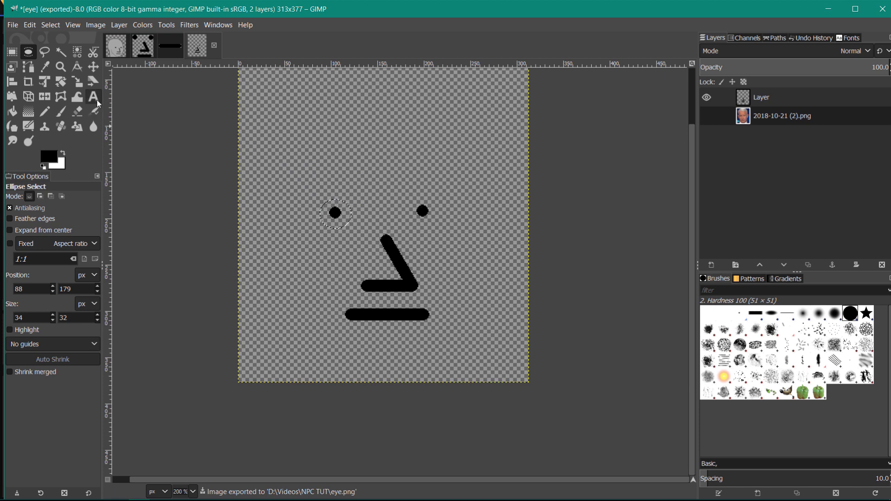
{"action": "key", "text": "r"}
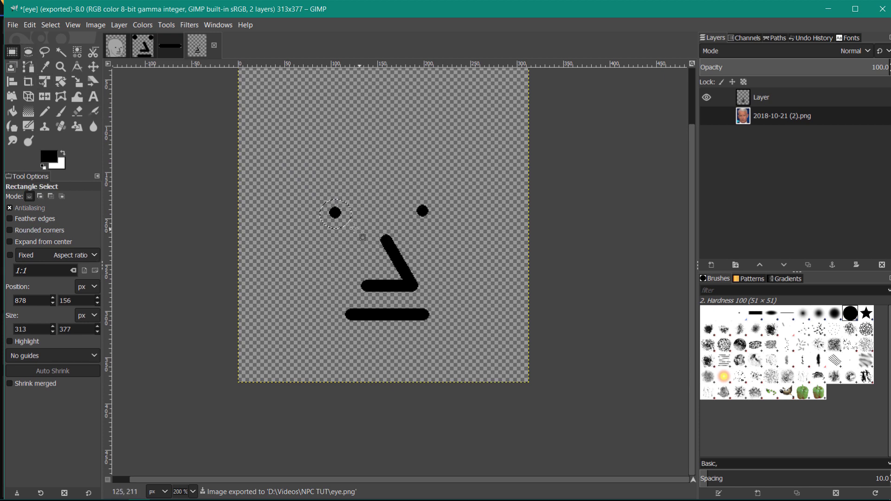
{"action": "mouse_move", "coordinate": [350, 228]}
{"action": "left_mouse_down"}
{"action": "mouse_move", "coordinate": [458, 270]}
{"action": "mouse_move", "coordinate": [432, 301]}
{"action": "left_mouse_up"}
{"action": "left_click", "coordinate": [91, 29]}
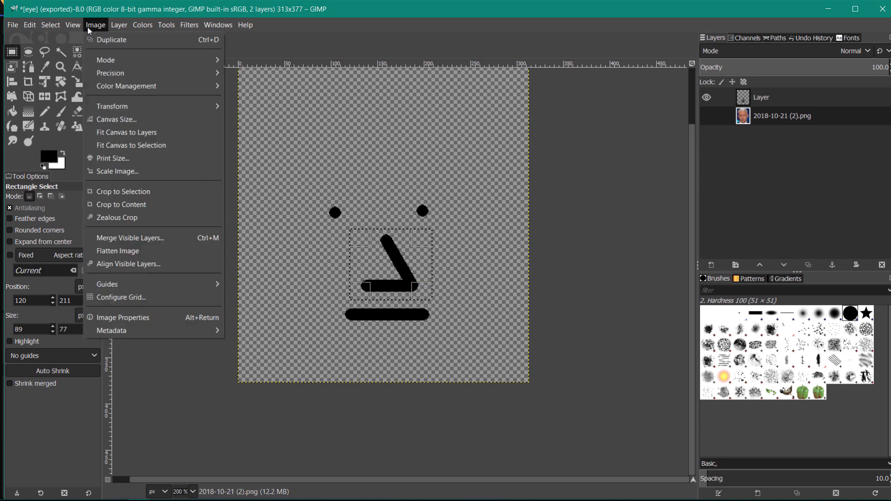
{"action": "left_click", "coordinate": [121, 189]}
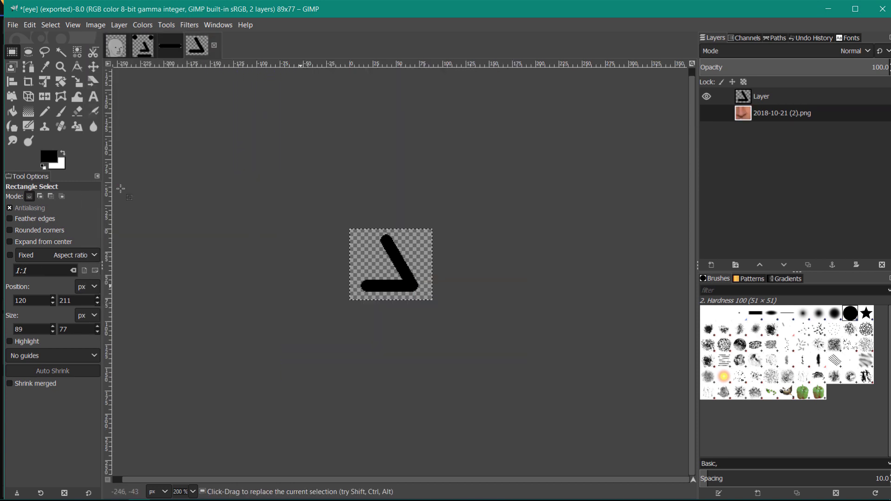
Export the cropped nose as nose.png to the NPC TUT folder
{"action": "left_click", "coordinate": [13, 24]}
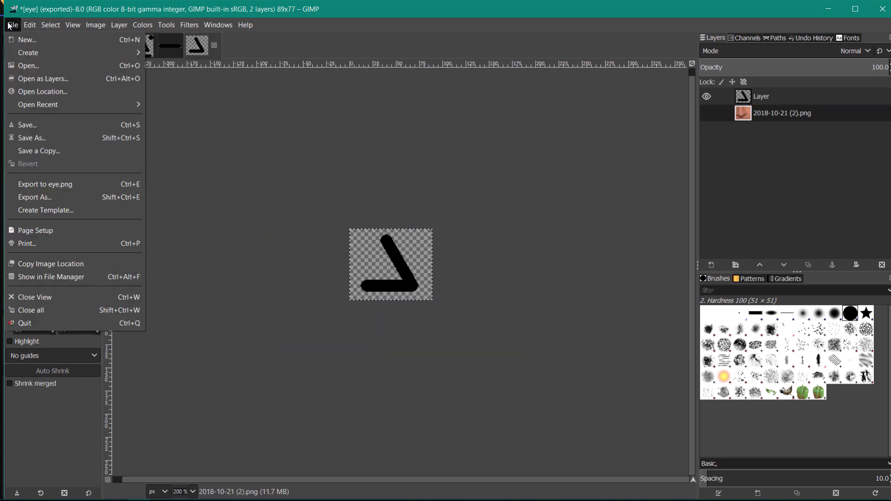
{"action": "left_click", "coordinate": [67, 196]}
{"action": "type", "text": "nose"}
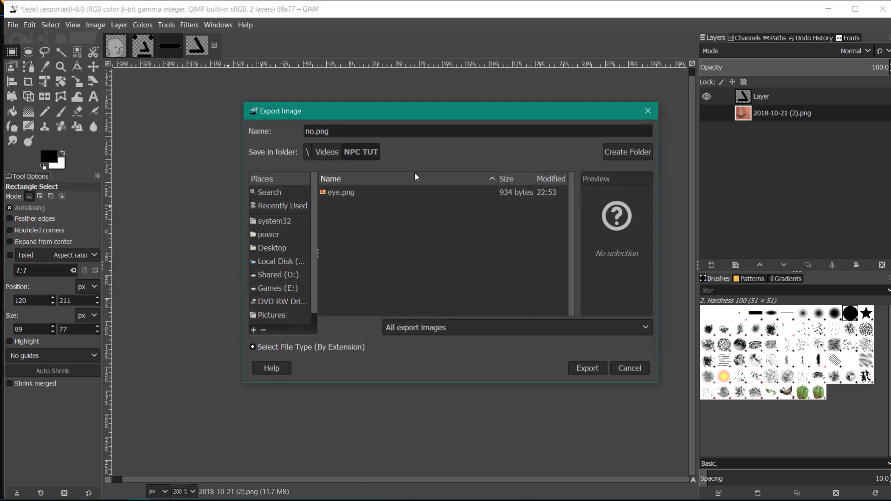
{"action": "key", "text": "Return"}
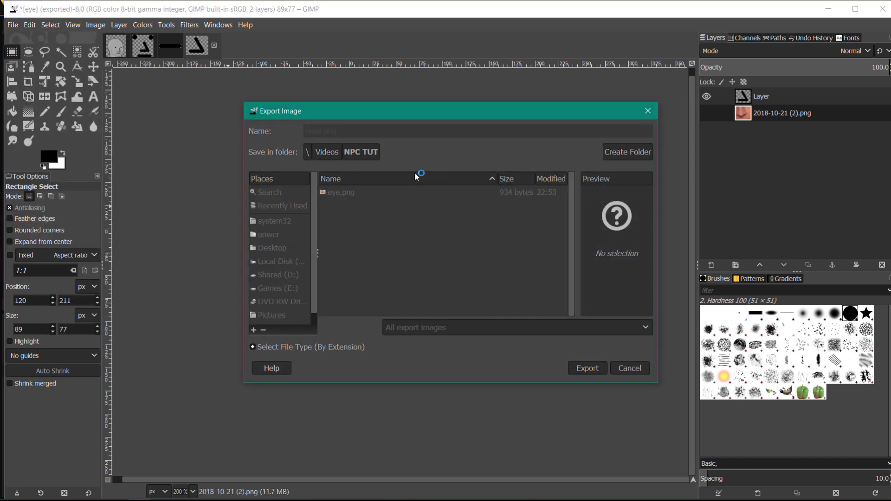
Undo the nose crop and crop the image to a rectangle of about 113 × 22 px around the mouth line
{"action": "key", "text": "ctrl+x"}
{"action": "key", "text": "ctrl+z"}
{"action": "key", "text": "ctrl+z"}
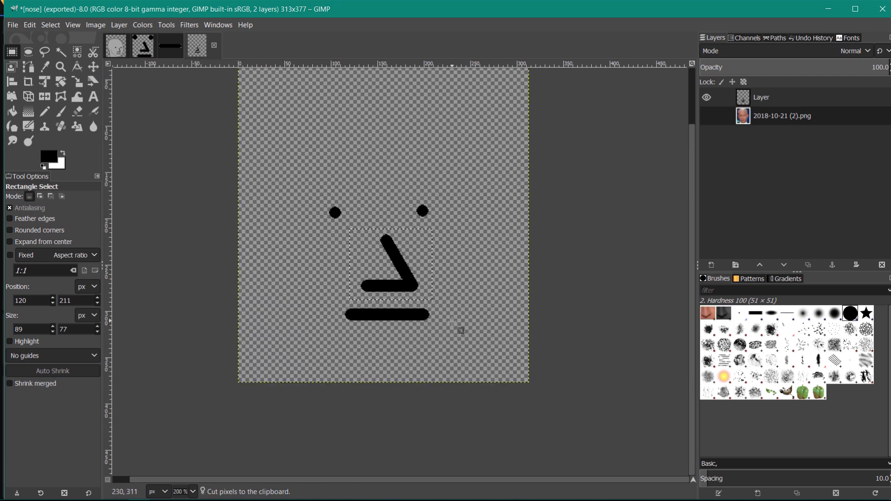
{"action": "left_click_drag", "start_coordinate": [443, 324], "coordinate": [337, 301]}
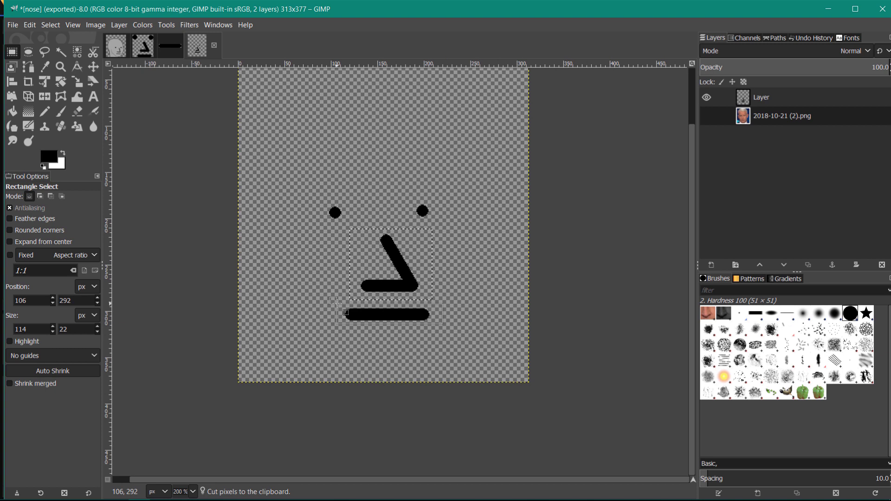
{"action": "left_click", "coordinate": [99, 25]}
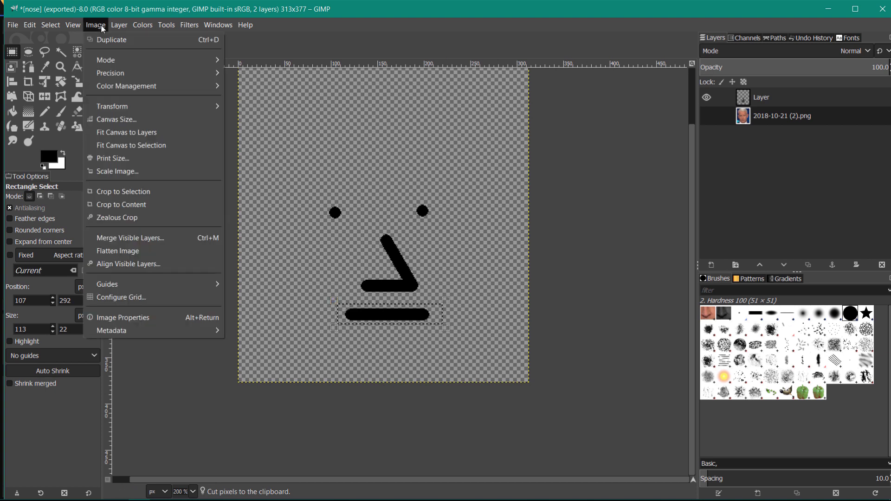
{"action": "left_click", "coordinate": [121, 191]}
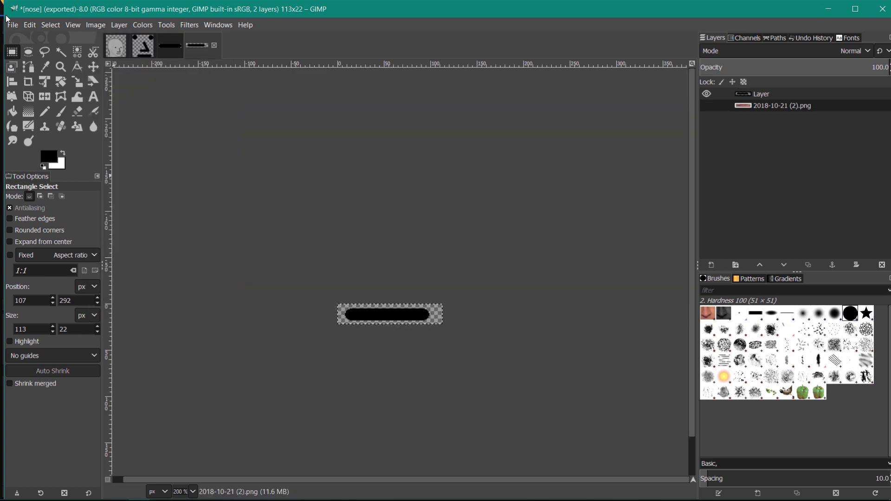
Export the cropped mouth as mouth.png to the NPC TUT folder
{"action": "left_click", "coordinate": [12, 25]}
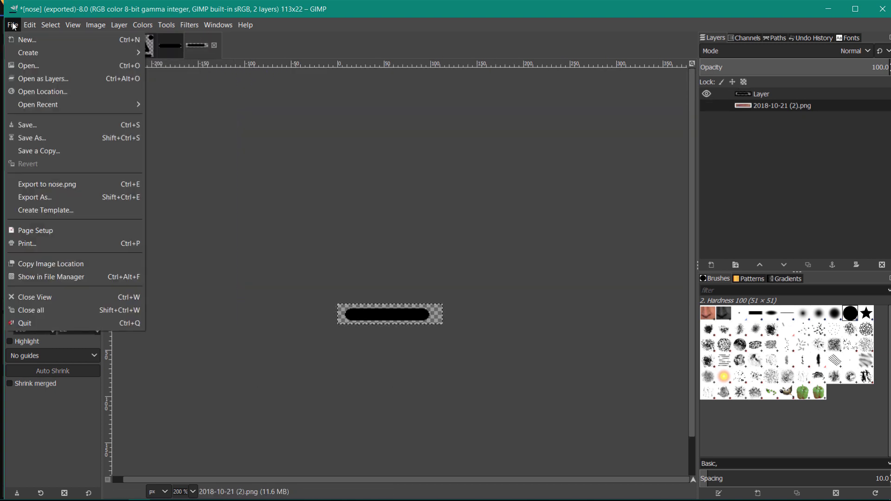
{"action": "left_click", "coordinate": [88, 196]}
{"action": "type", "text": "mouth"}
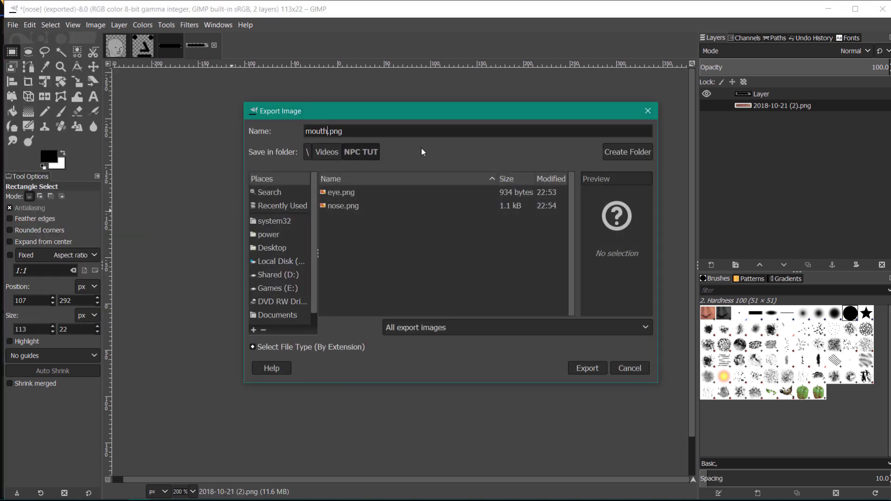
{"action": "key", "text": "Return"}
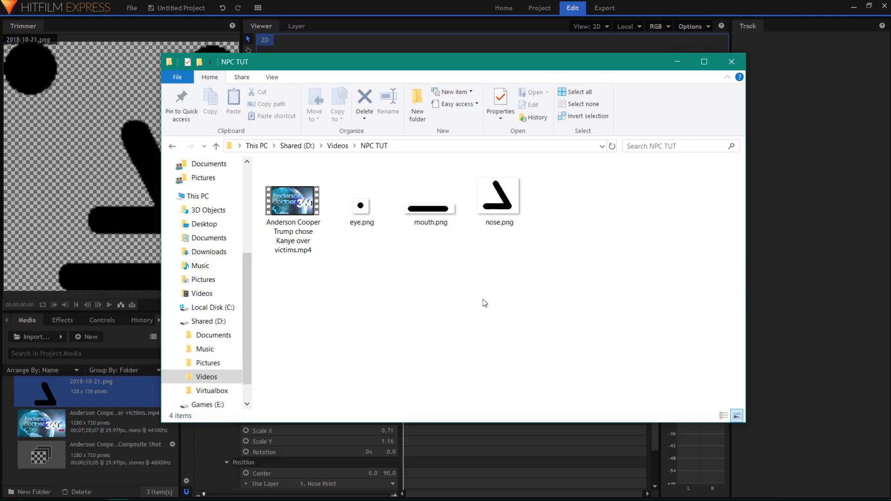
Import eye.png, mouth.png and nose.png from the NPC TUT folder into the HitFilm Express project media
{"action": "left_click_drag", "start_coordinate": [586, 253], "coordinate": [67, 430]}
{"action": "left_click", "coordinate": [86, 450]}
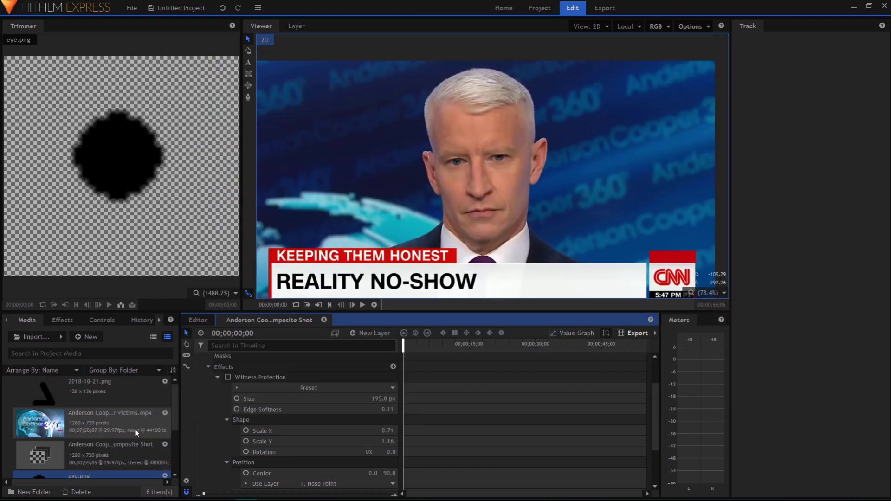
{"action": "scroll", "coordinate": [135, 428], "scroll_direction": "up", "scroll_amount": 1}
{"action": "scroll", "coordinate": [134, 428], "scroll_direction": "down", "scroll_amount": 2}
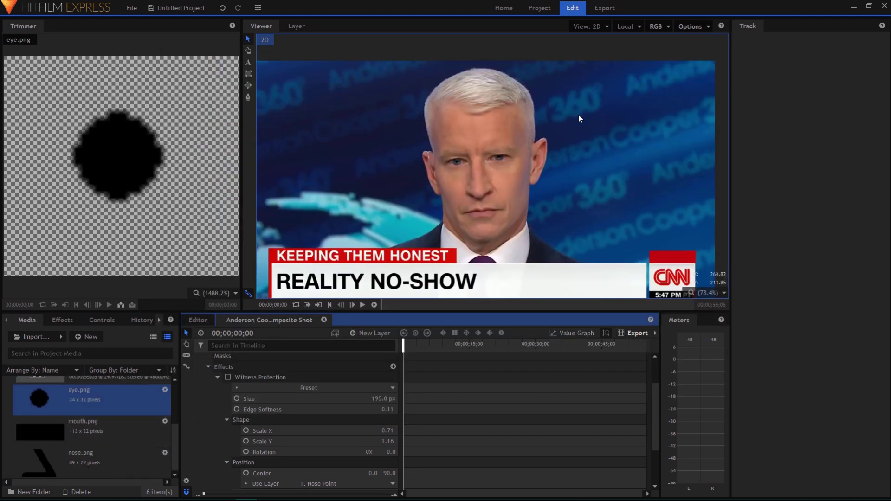
Add nose.png to the composite shot directly below the Nose Point layer, and enlarge it slightly over the anchor's nose
{"action": "left_click_drag", "start_coordinate": [423, 346], "coordinate": [433, 348]}
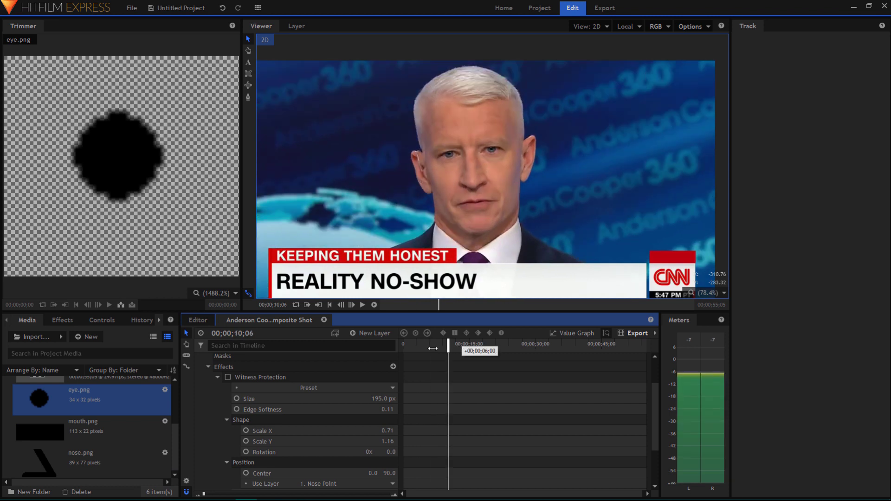
{"action": "left_click", "coordinate": [67, 454]}
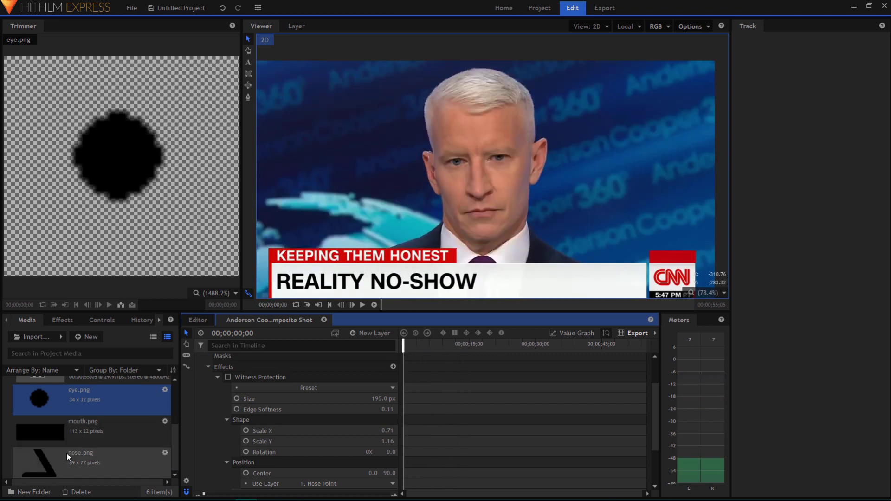
{"action": "scroll", "coordinate": [200, 429], "scroll_direction": "down", "scroll_amount": 3}
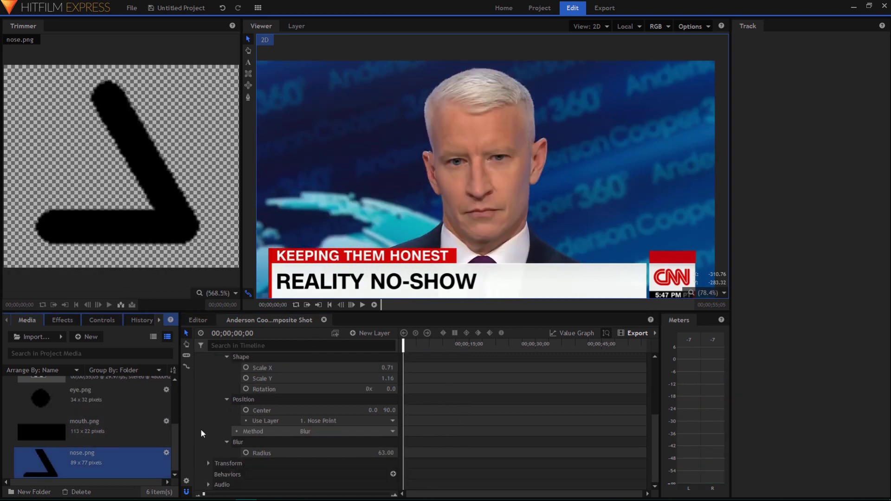
{"action": "scroll", "coordinate": [200, 429], "scroll_direction": "up", "scroll_amount": 5}
{"action": "left_click_drag", "start_coordinate": [68, 459], "coordinate": [235, 368]}
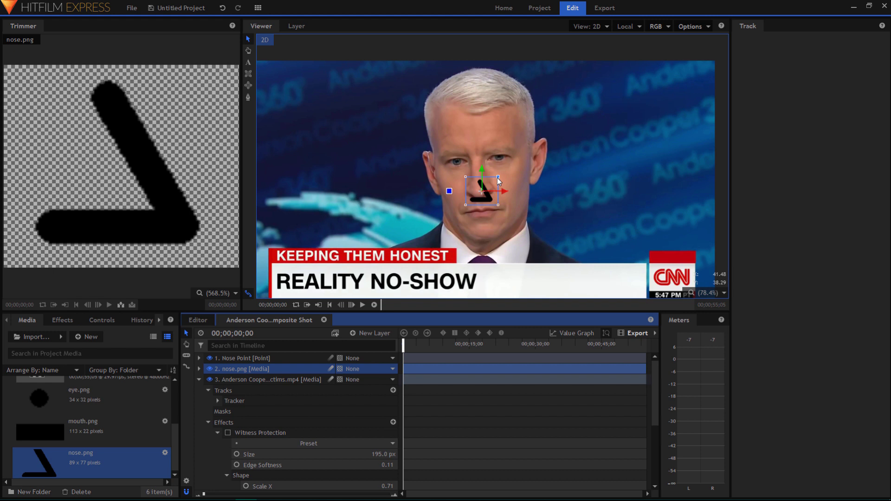
{"action": "left_click_drag", "start_coordinate": [498, 178], "coordinate": [502, 174]}
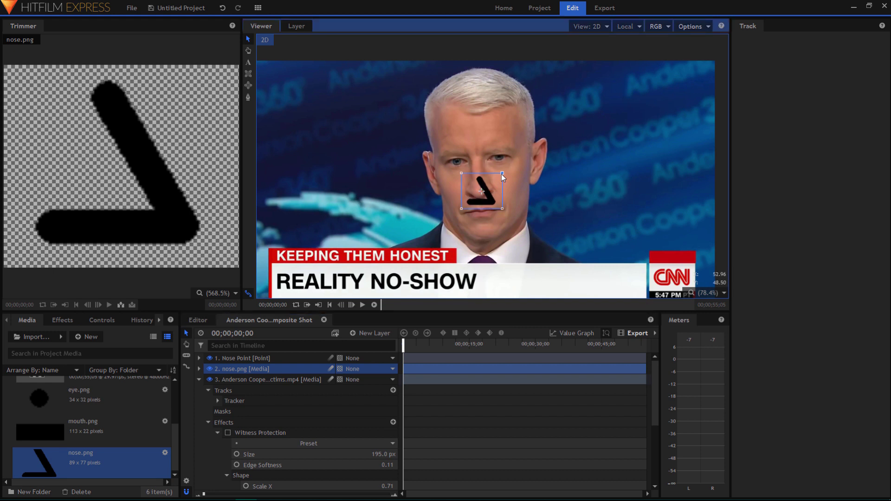
Parent the nose.png layer to Nose Point and play the shot to check that the nose follows the face
{"action": "left_click", "coordinate": [357, 368]}
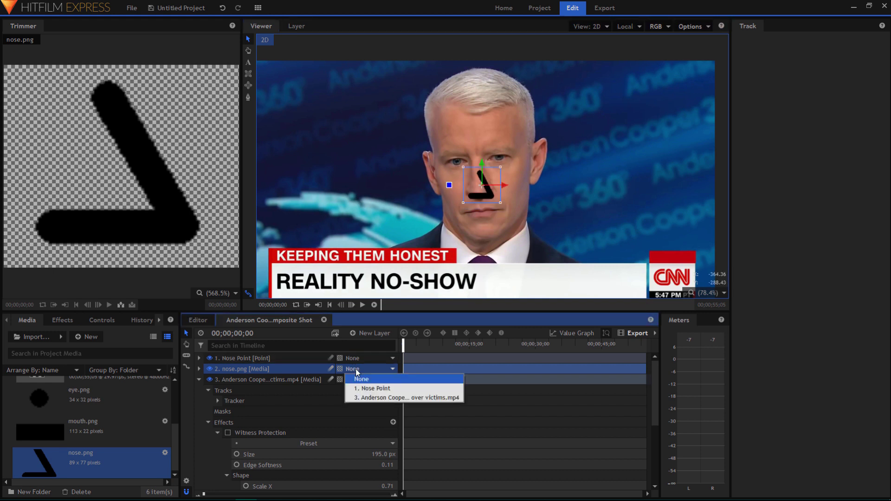
{"action": "left_click", "coordinate": [383, 389]}
{"action": "key", "text": "space"}
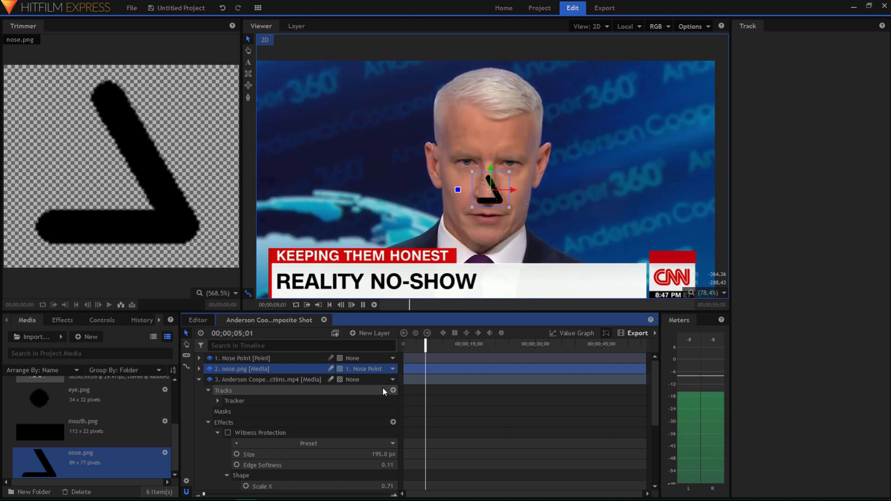
{"action": "key", "text": "space"}
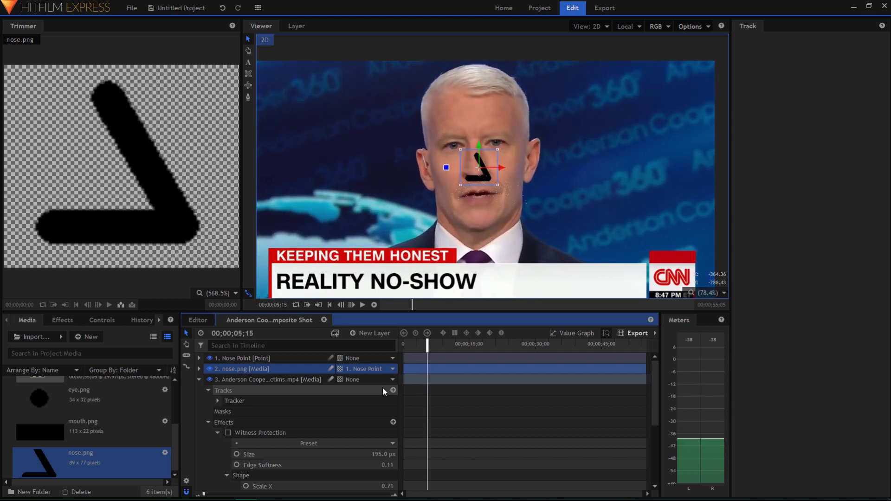
Enable the Witness Protection effect on the news clip and play the shot with the face blurred
{"action": "left_click", "coordinate": [227, 433]}
{"action": "key", "text": "space"}
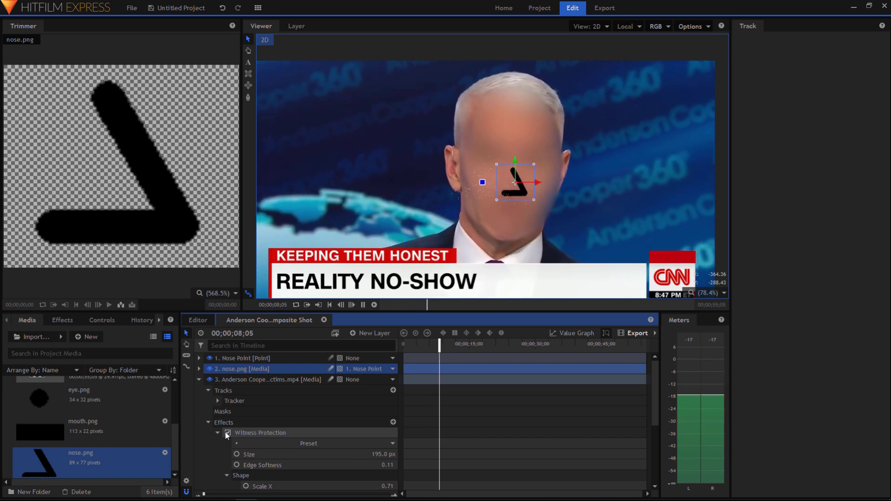
Stop playback, search the effects for "cart" and apply the Cartoon effect to the news clip
{"action": "key", "text": "space"}
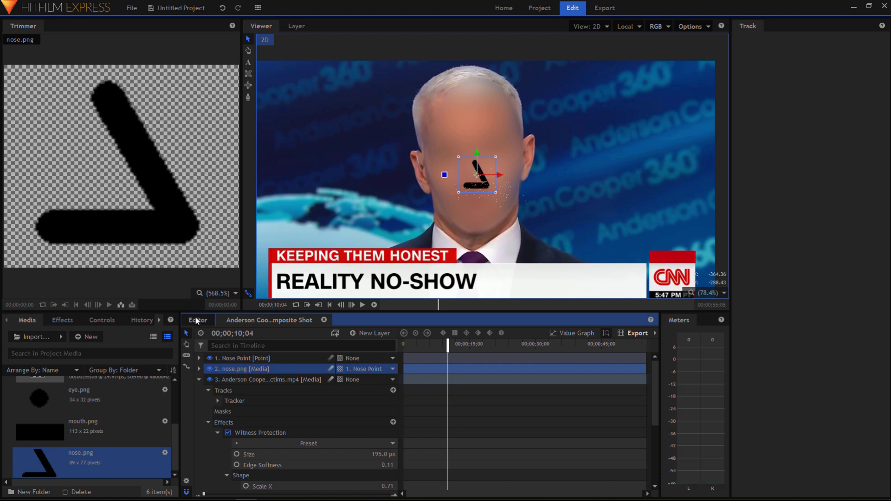
{"action": "left_click", "coordinate": [66, 320]}
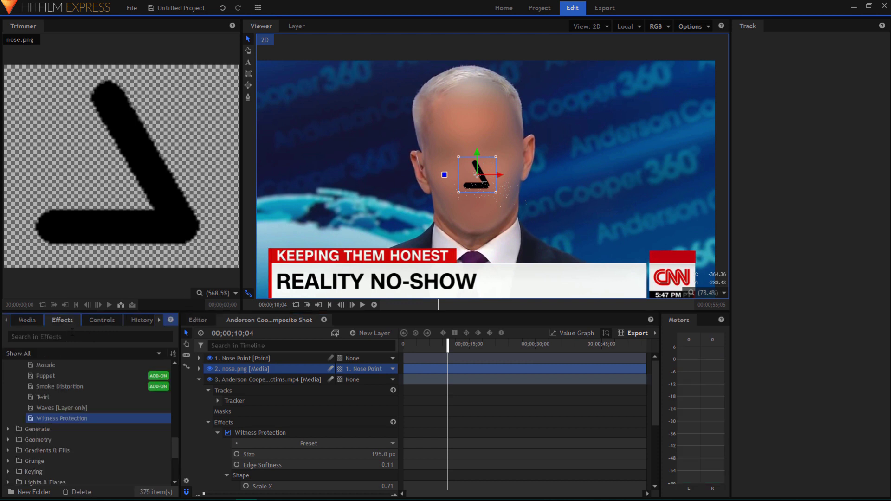
{"action": "scroll", "coordinate": [104, 469], "scroll_direction": "down", "scroll_amount": 4}
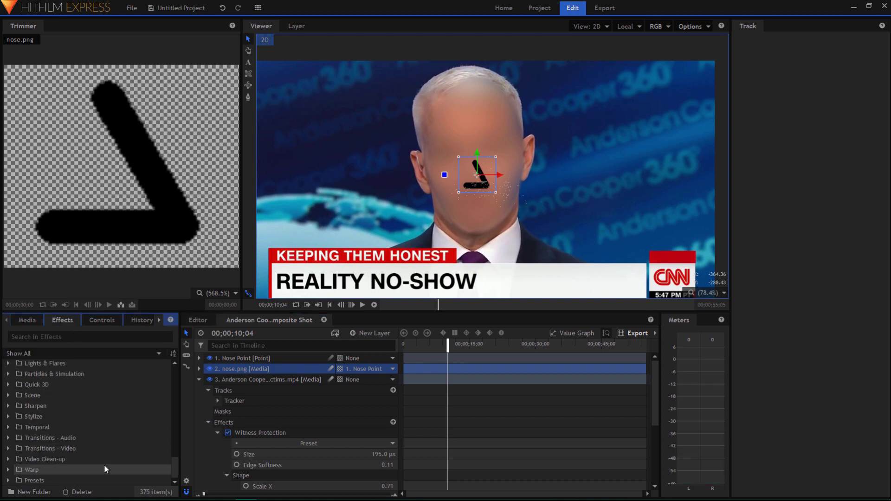
{"action": "scroll", "coordinate": [104, 469], "scroll_direction": "up", "scroll_amount": 10}
{"action": "left_click", "coordinate": [80, 338]}
{"action": "type", "text": "cart"}
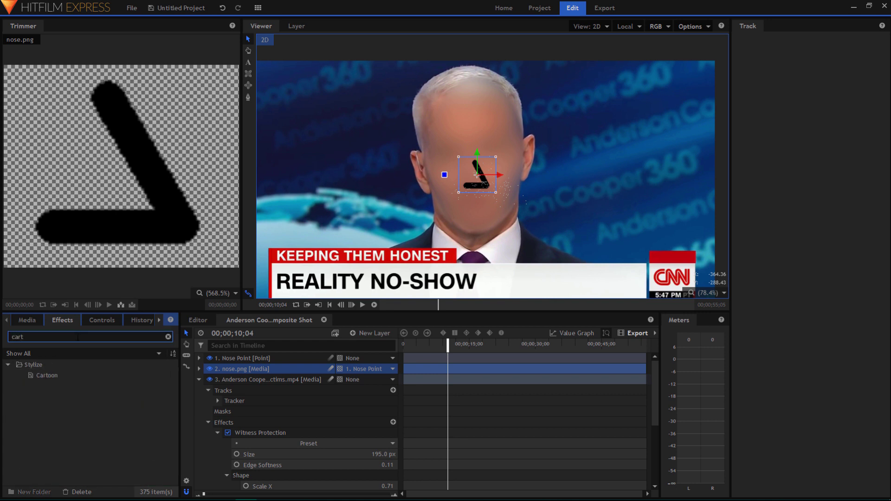
{"action": "left_click", "coordinate": [47, 378]}
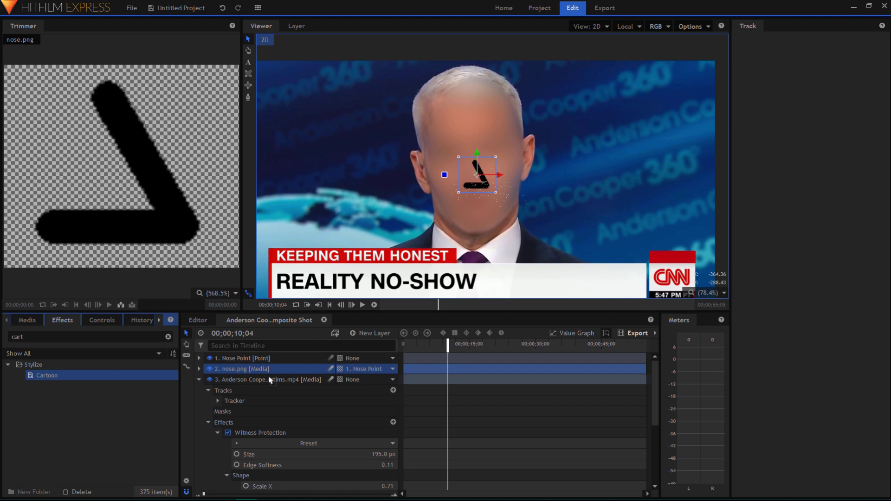
{"action": "left_click_drag", "start_coordinate": [293, 380], "coordinate": [293, 380]}
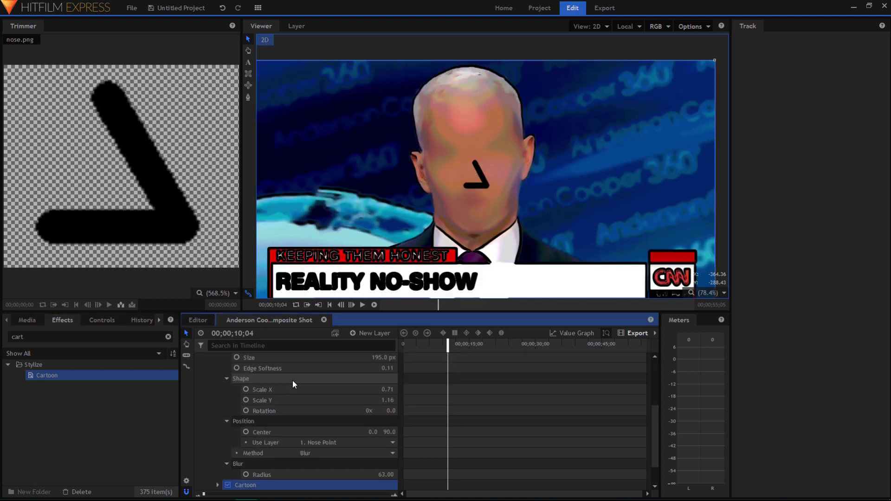
Play the shot from the start to preview the Cartoon look, and remove the Cartoon effect from the news clip
{"action": "left_click_drag", "start_coordinate": [448, 342], "coordinate": [328, 341]}
{"action": "key", "text": "space"}
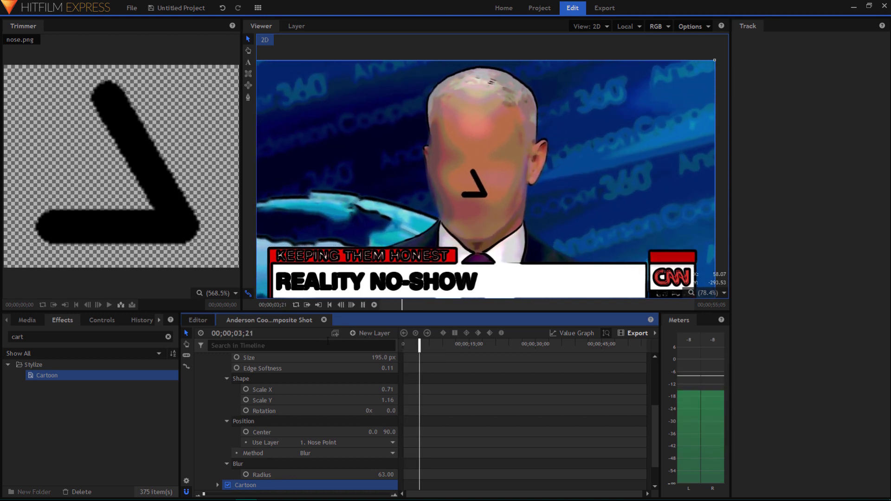
{"action": "key", "text": "Delete"}
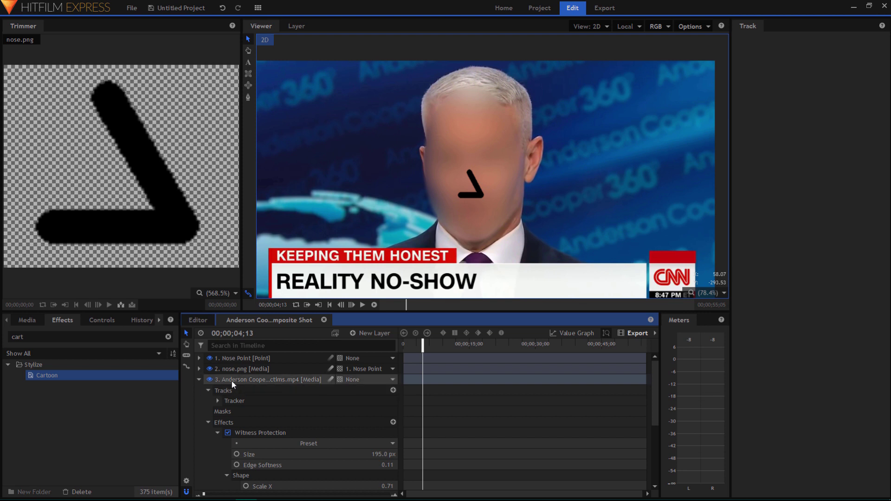
Disable the Witness Protection effect on the news clip and add a second tracker to the clip
{"action": "left_click", "coordinate": [200, 380]}
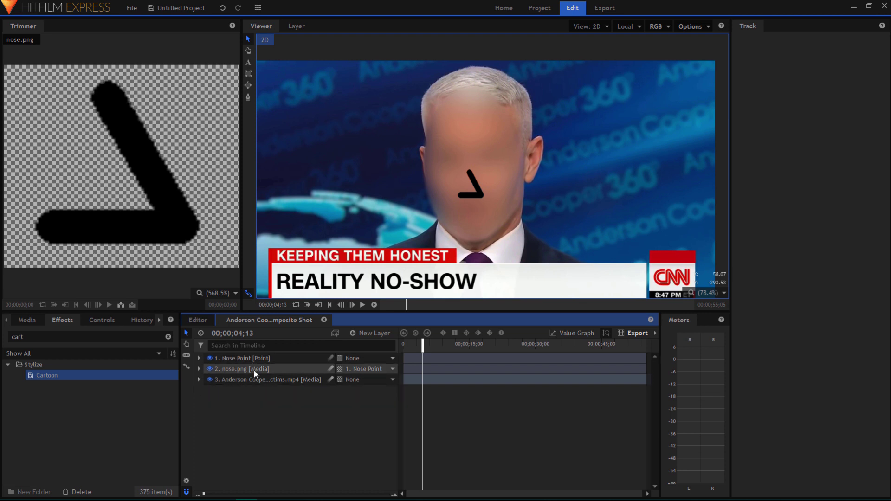
{"action": "left_click", "coordinate": [199, 380]}
{"action": "left_click", "coordinate": [229, 433]}
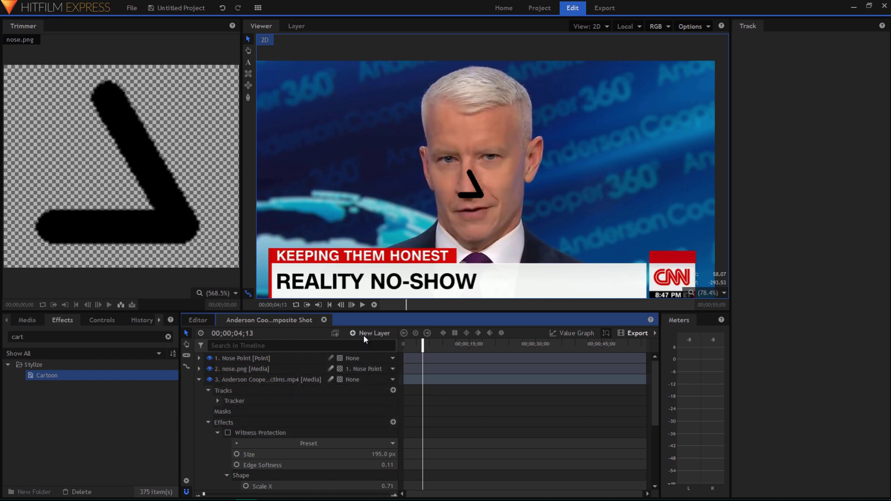
{"action": "left_click", "coordinate": [331, 391]}
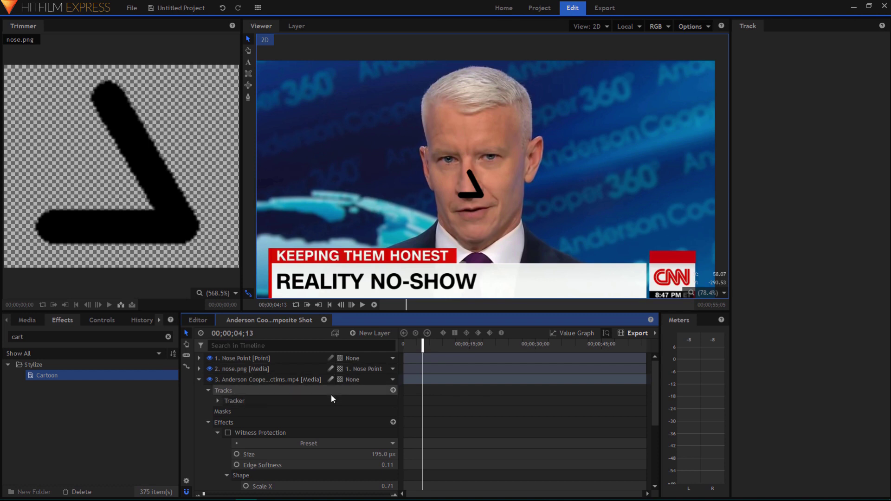
{"action": "left_click", "coordinate": [393, 391]}
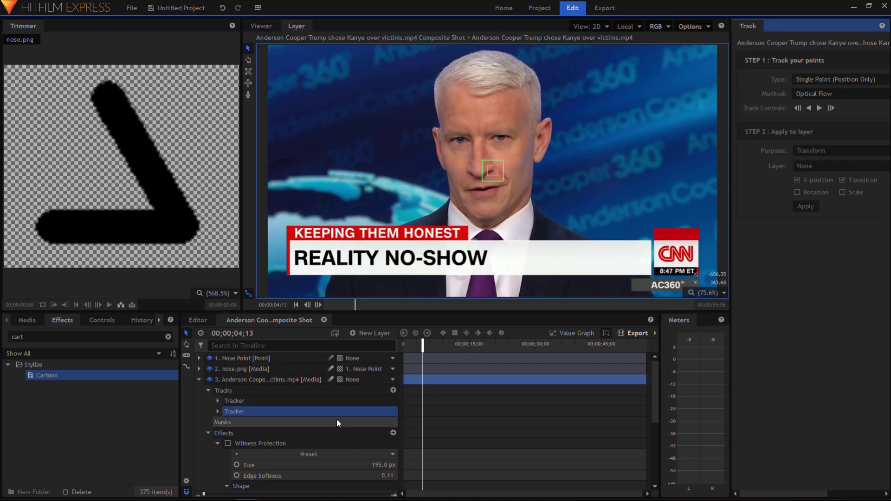
Place the new tracker over the anchor's eye on the left of the picture at frame 00;00;00;00 and track it forward
{"action": "left_click", "coordinate": [494, 161]}
{"action": "left_click_drag", "start_coordinate": [494, 161], "coordinate": [483, 155]}
{"action": "scroll", "coordinate": [483, 156], "scroll_direction": "up", "scroll_amount": 3}
{"action": "left_click_drag", "start_coordinate": [483, 155], "coordinate": [466, 143]}
{"action": "key", "text": "Home"}
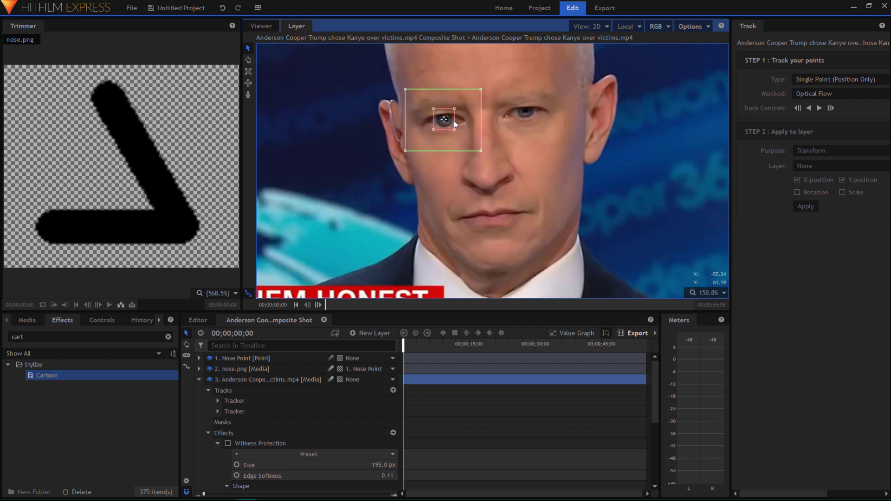
{"action": "left_click", "coordinate": [820, 108]}
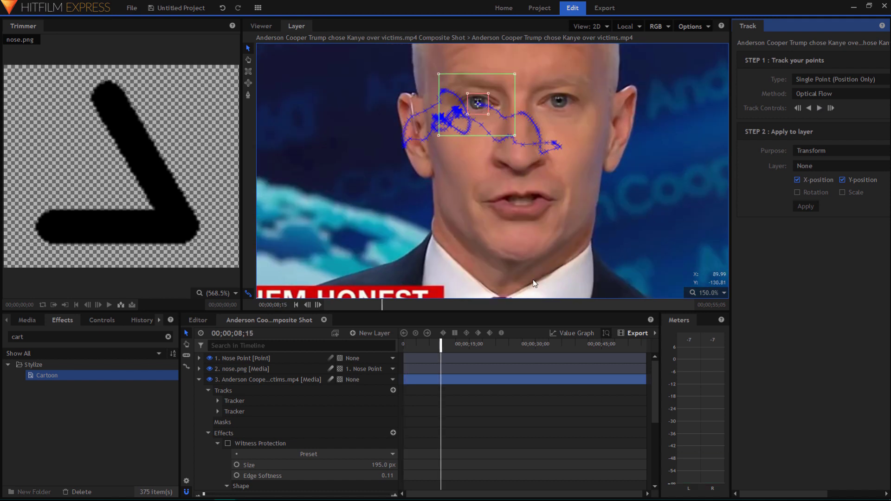
Return to 00;00;06;00 where the track drifts, recentre the tracker on the same eye and resume tracking forward
{"action": "left_click_drag", "start_coordinate": [440, 346], "coordinate": [428, 347]}
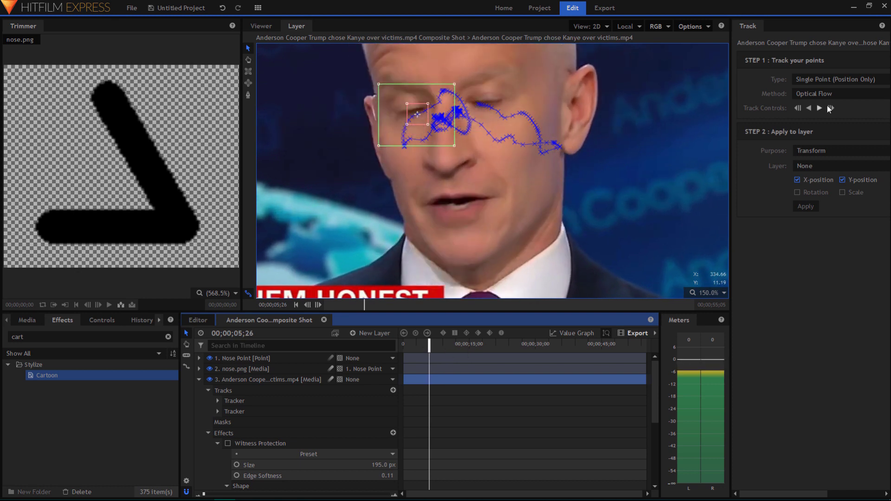
{"action": "left_click", "coordinate": [831, 109]}
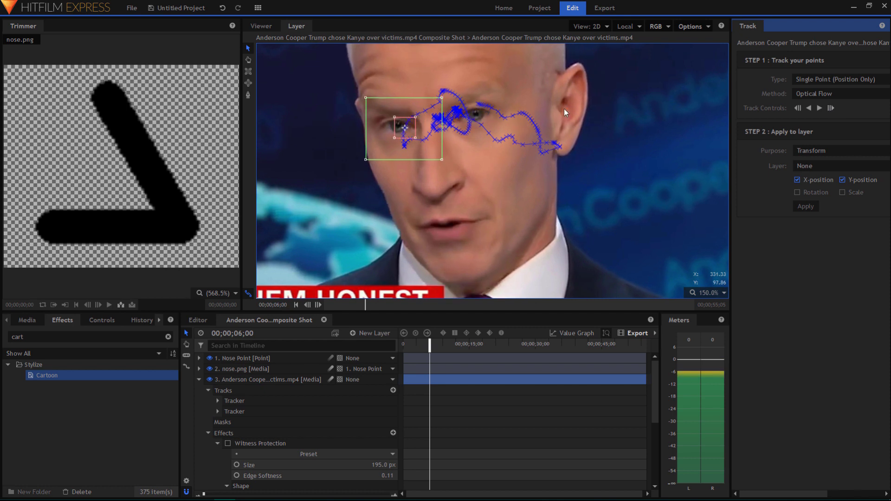
{"action": "left_click", "coordinate": [413, 127]}
{"action": "left_click_drag", "start_coordinate": [413, 127], "coordinate": [400, 135]}
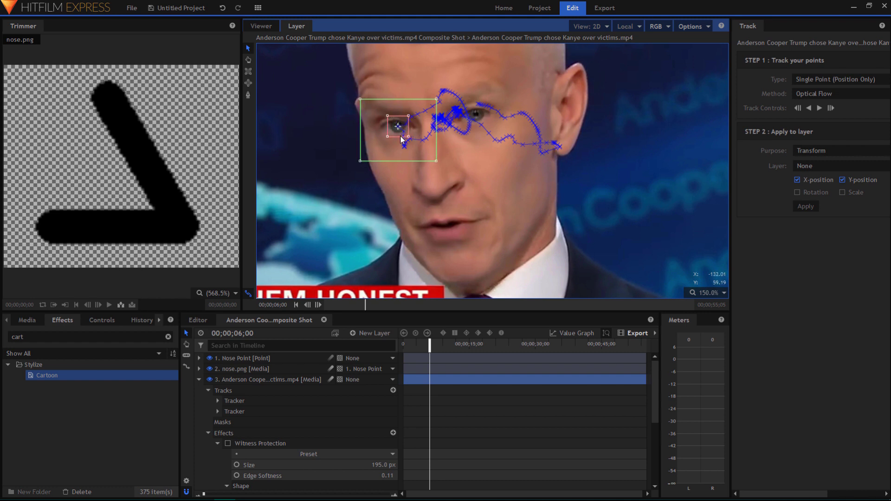
{"action": "left_click", "coordinate": [821, 107]}
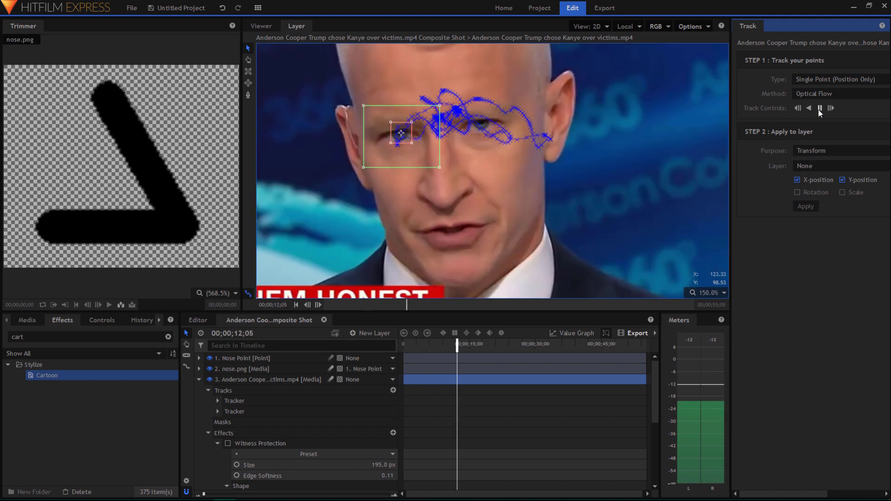
Pause tracking at 00;00;12;16, enlarge the tracker's search and feature boxes around the eye, and track the rest of the clip
{"action": "left_click", "coordinate": [820, 110]}
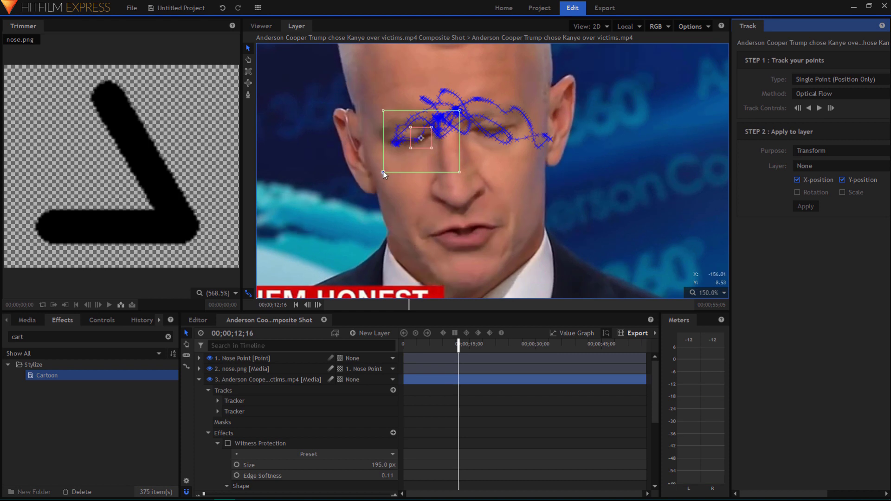
{"action": "left_click_drag", "start_coordinate": [383, 172], "coordinate": [379, 178]}
{"action": "left_click_drag", "start_coordinate": [411, 147], "coordinate": [401, 150]}
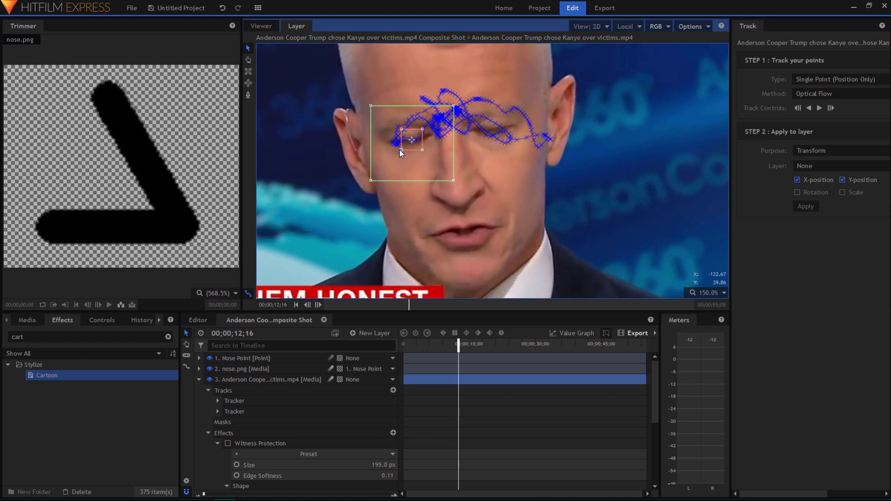
{"action": "left_click_drag", "start_coordinate": [395, 152], "coordinate": [388, 157]}
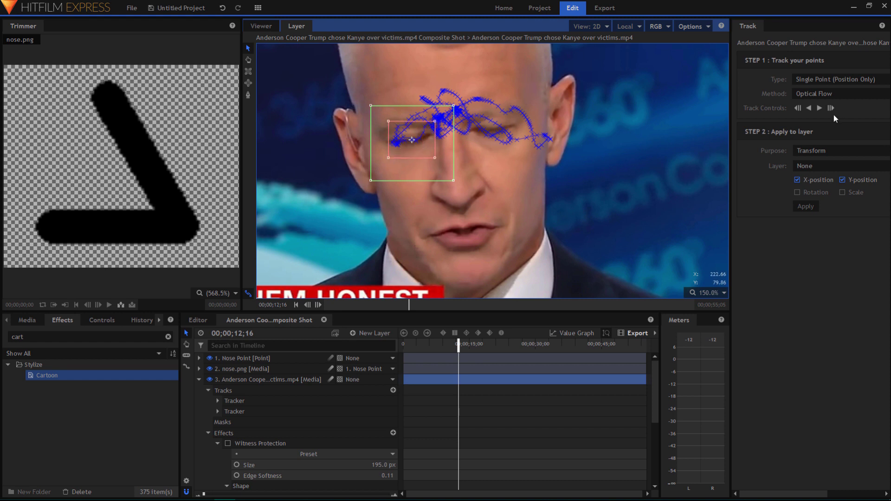
{"action": "left_click", "coordinate": [819, 108]}
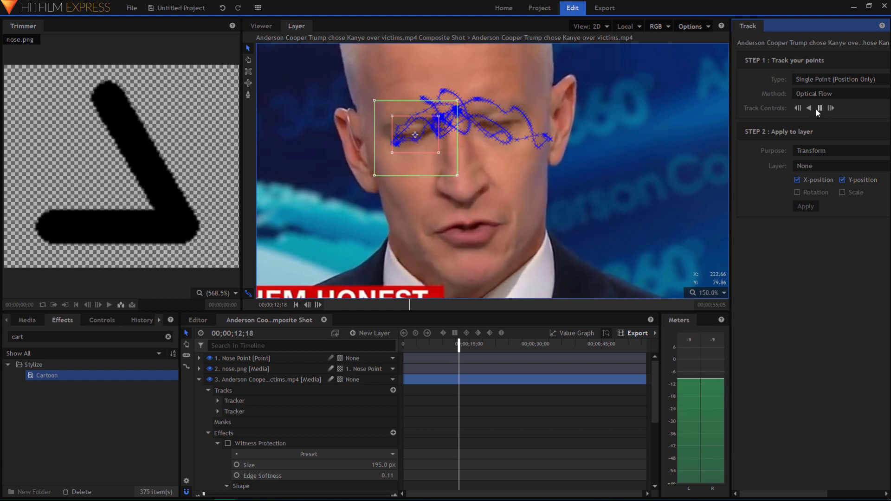
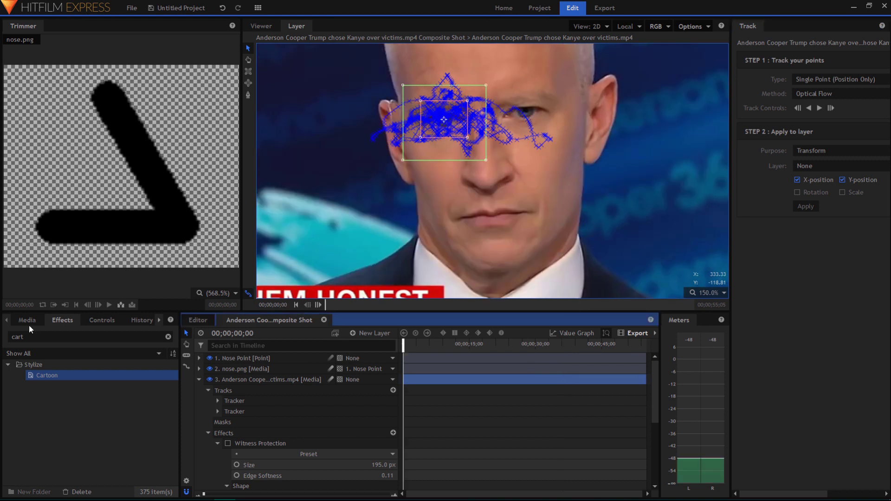
Add eye.png to the composite shot directly above the news clip and create a point layer named "left eye point"
{"action": "left_click", "coordinate": [28, 325]}
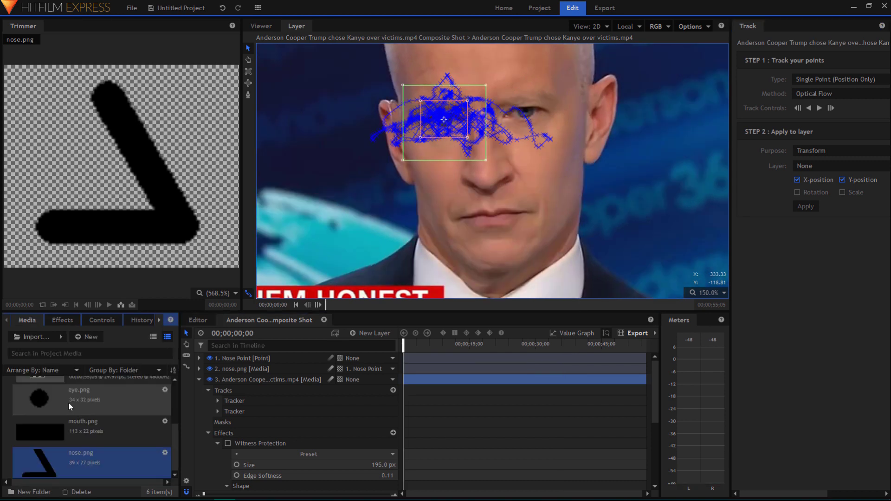
{"action": "left_click_drag", "start_coordinate": [68, 403], "coordinate": [363, 382]}
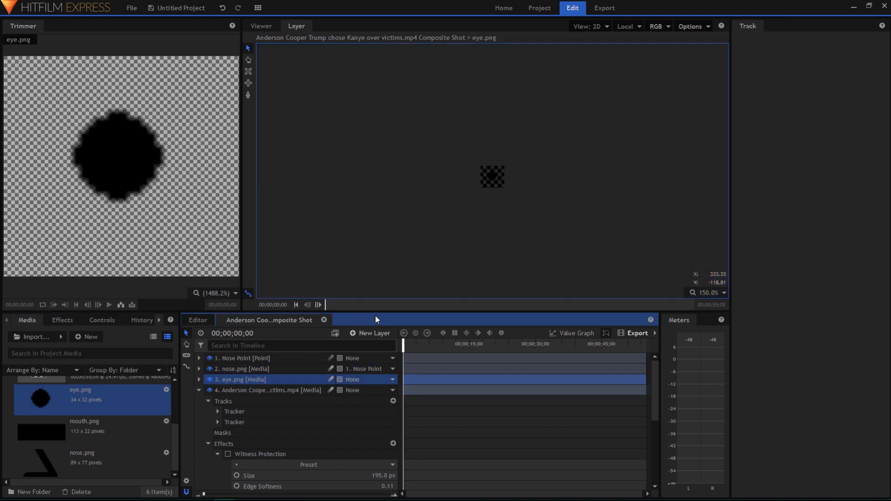
{"action": "left_click", "coordinate": [369, 334]}
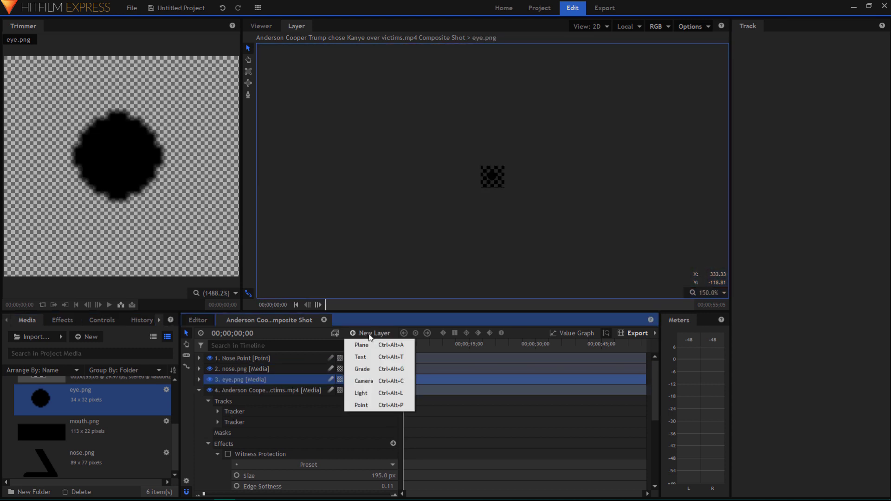
{"action": "left_click", "coordinate": [372, 403]}
{"action": "right_click", "coordinate": [253, 361]}
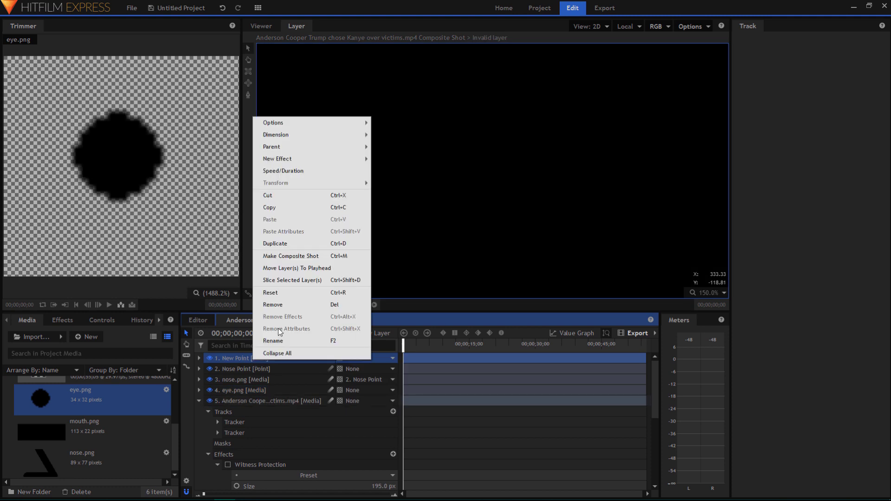
{"action": "left_click", "coordinate": [294, 341]}
{"action": "type", "text": "left eye point"}
{"action": "key", "text": "Return"}
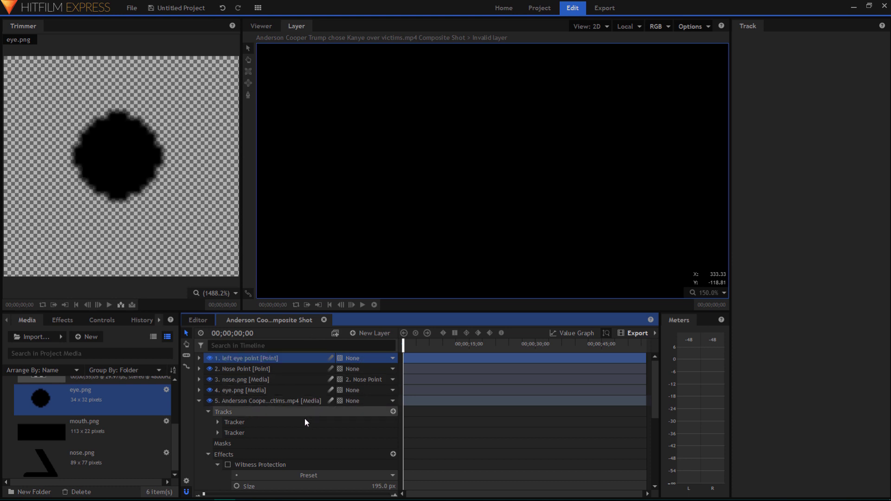
Apply the second tracker's X and Y position data to the left eye point layer
{"action": "left_click", "coordinate": [255, 430]}
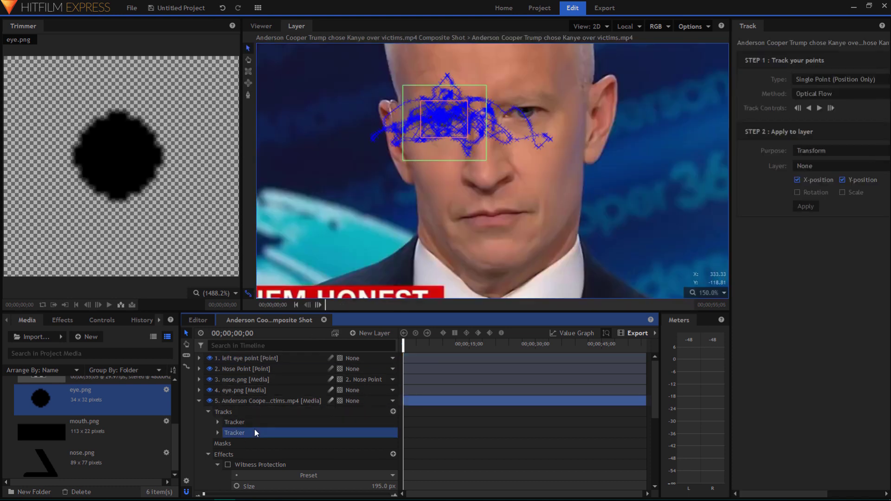
{"action": "left_click", "coordinate": [818, 166]}
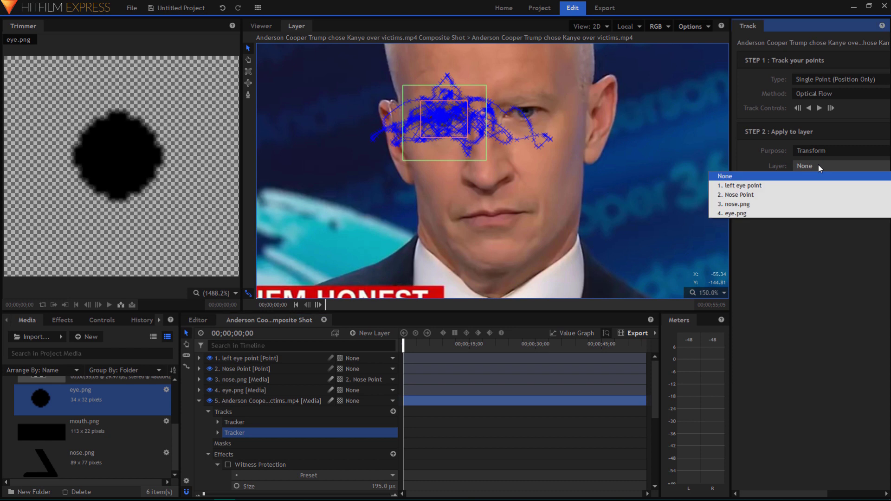
{"action": "left_click", "coordinate": [773, 186]}
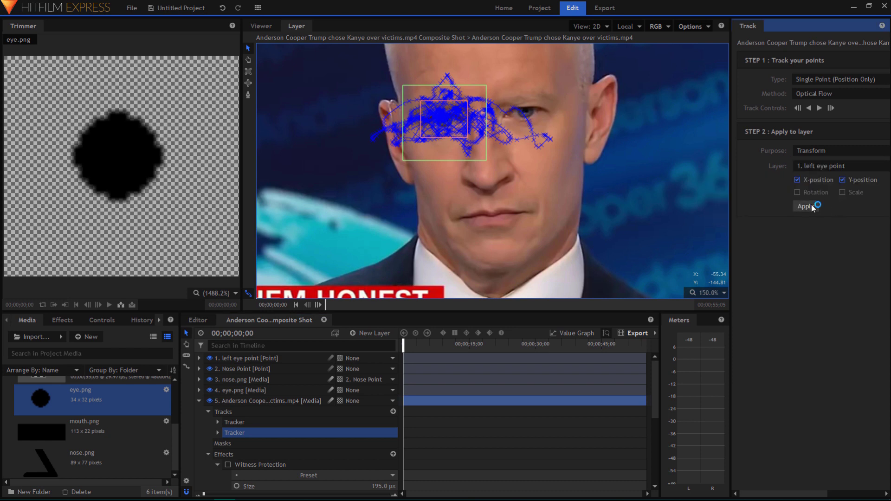
Parent the eye.png layer to left eye point
{"action": "left_click", "coordinate": [363, 360]}
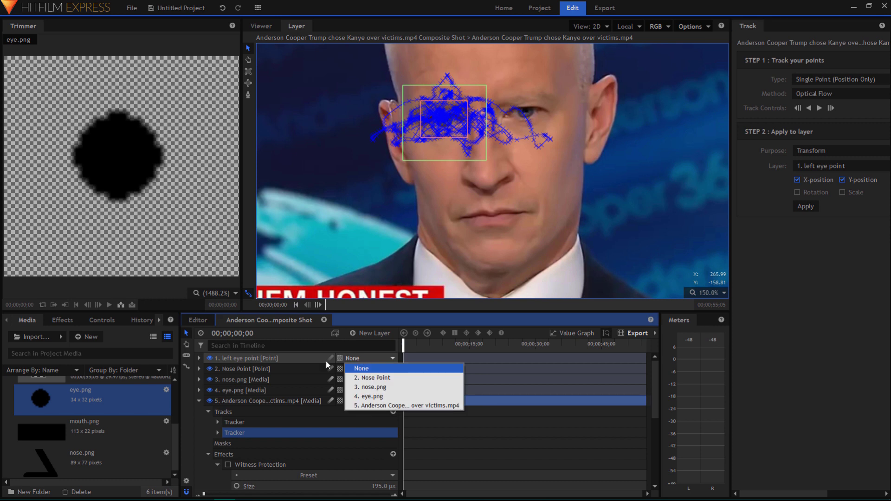
{"action": "left_click", "coordinate": [320, 380]}
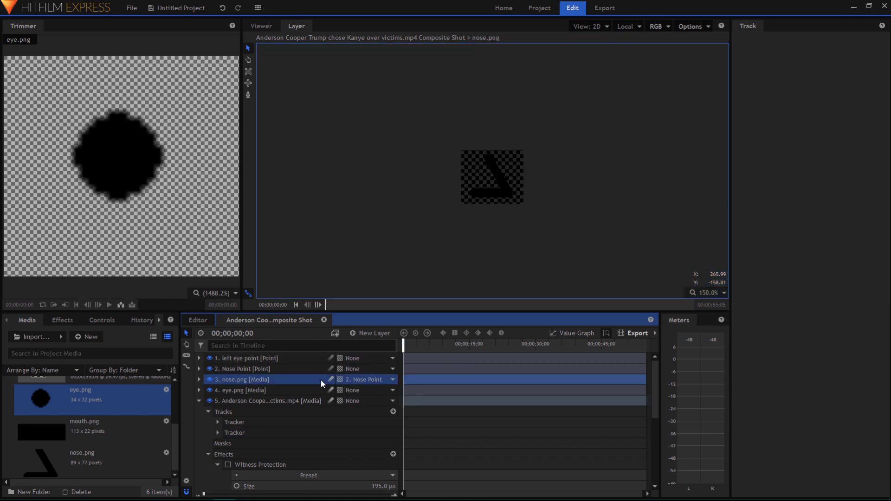
{"action": "left_click", "coordinate": [349, 392]}
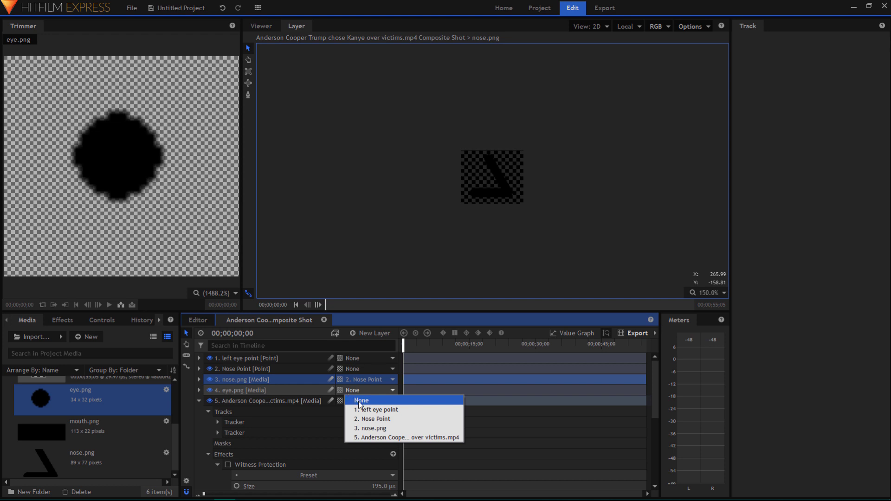
{"action": "left_click", "coordinate": [374, 409]}
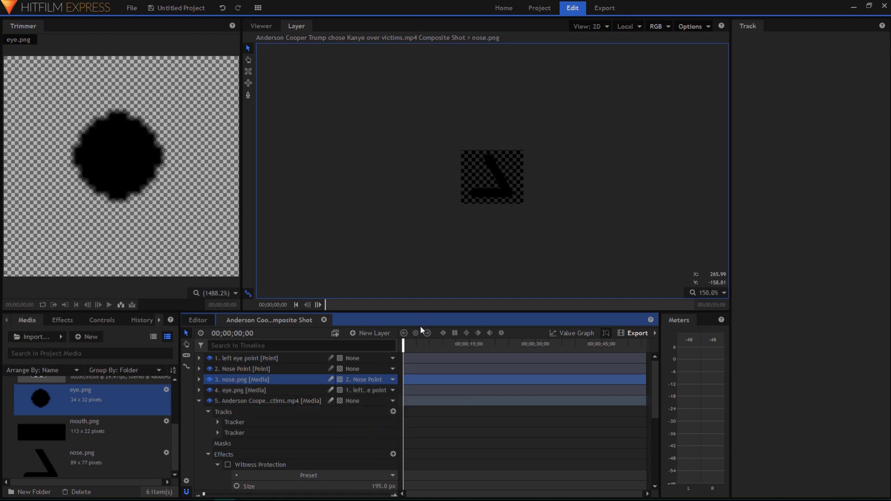
At 00;00;03;14, position the eye.png layer over the eye marked by left eye point in the composite shot
{"action": "left_click", "coordinate": [418, 344]}
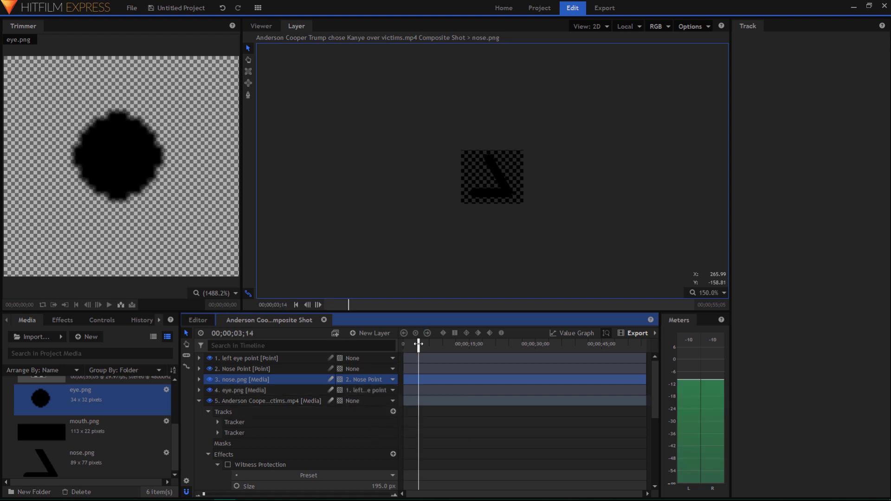
{"action": "left_click", "coordinate": [275, 399]}
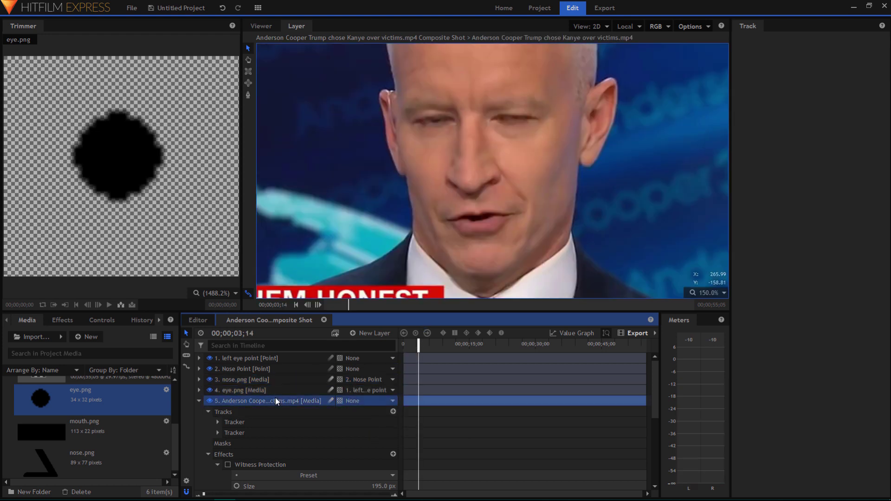
{"action": "left_click", "coordinate": [266, 24]}
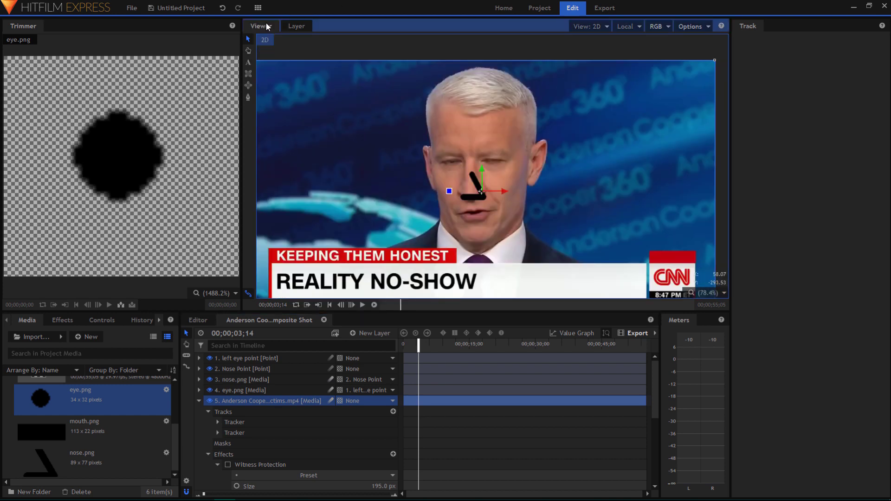
{"action": "left_click", "coordinate": [271, 391]}
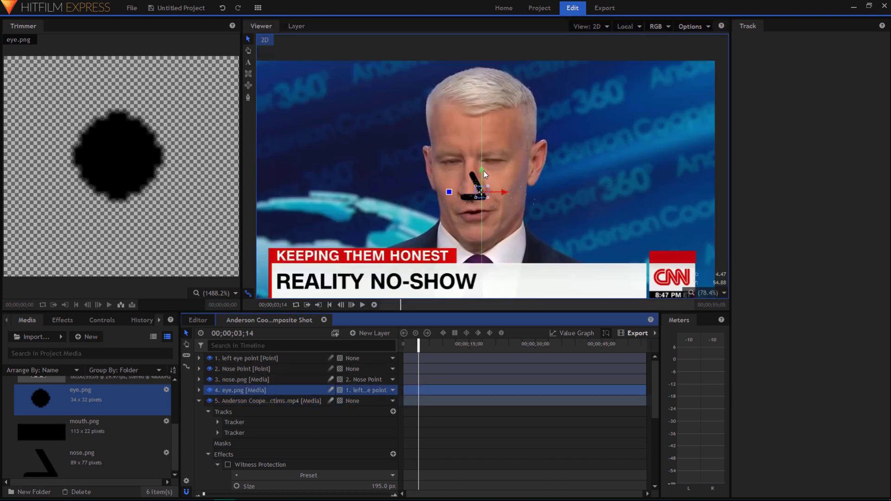
{"action": "left_click_drag", "start_coordinate": [484, 171], "coordinate": [453, 142]}
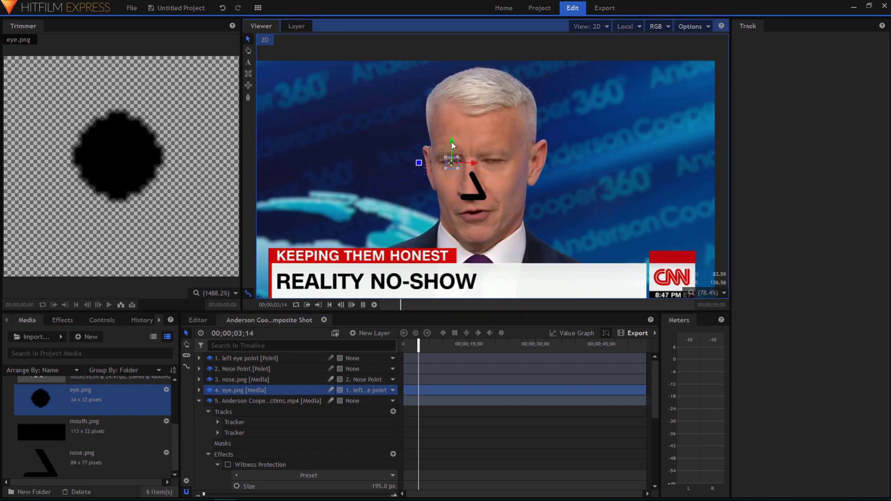
Play the composite shot to check how the eye and nose follow the blurred face, and leave the Witness Protection effect disabled
{"action": "key", "text": "space"}
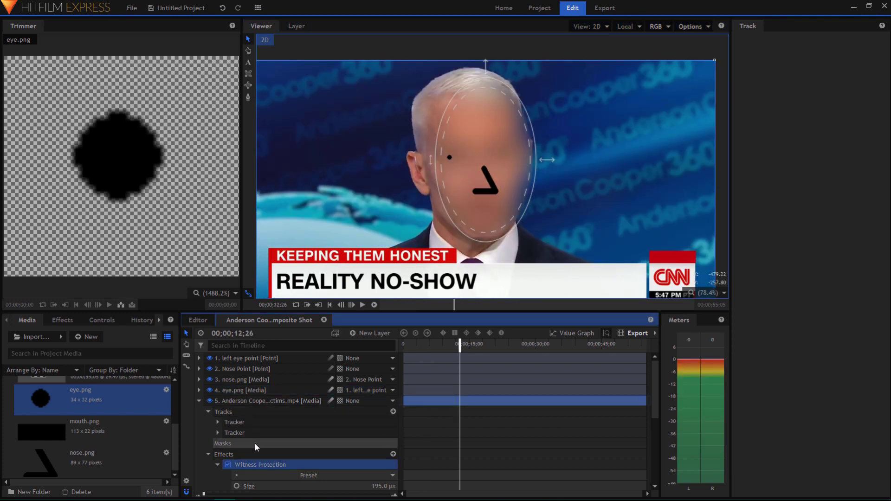
{"action": "key", "text": "space"}
{"action": "left_click", "coordinate": [228, 465]}
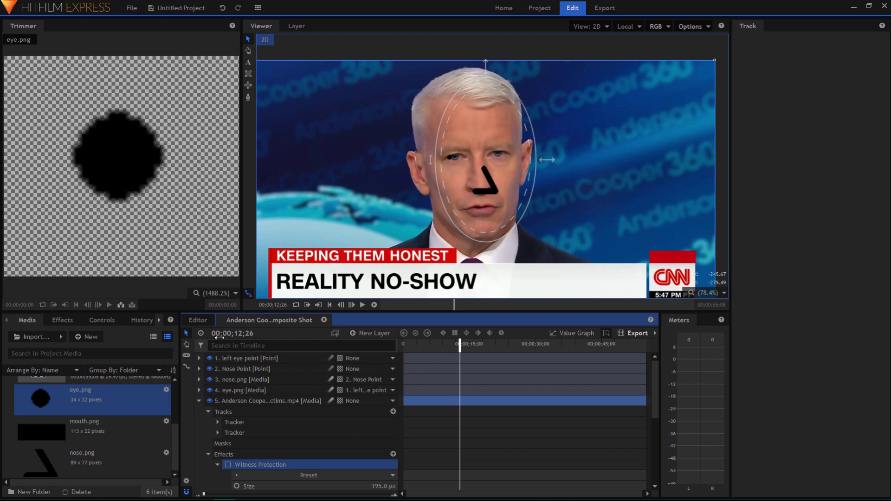
Add a third tracker to the news clip at the first frame, fit its boxes around the untracked eye, and track the clip
{"action": "left_click", "coordinate": [252, 413]}
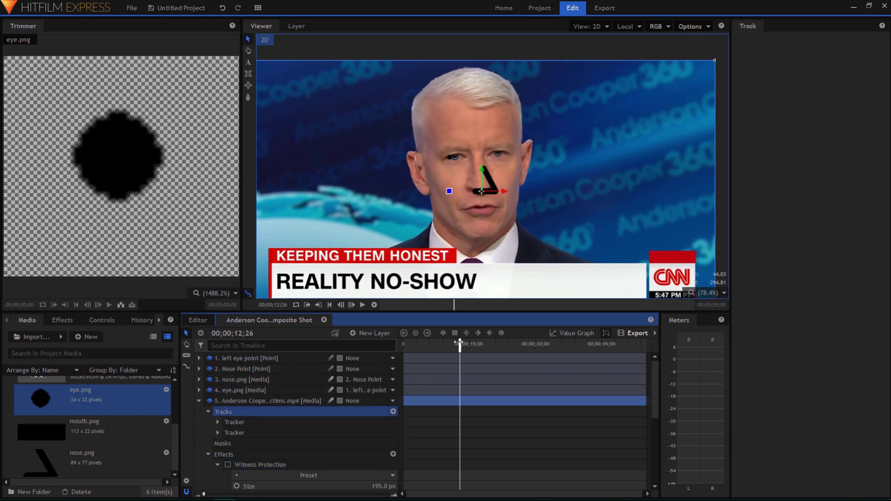
{"action": "left_click_drag", "start_coordinate": [459, 344], "coordinate": [386, 340]}
{"action": "left_click", "coordinate": [393, 412]}
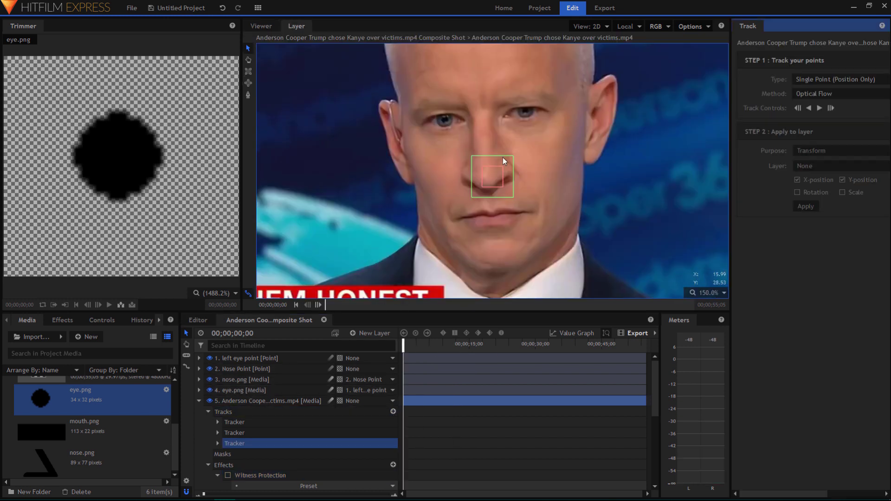
{"action": "left_click_drag", "start_coordinate": [500, 164], "coordinate": [571, 145]}
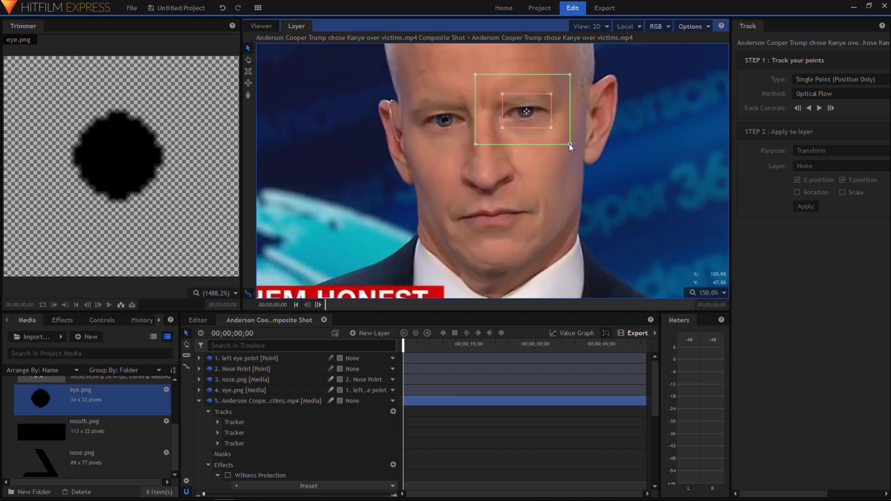
{"action": "left_click", "coordinate": [819, 109]}
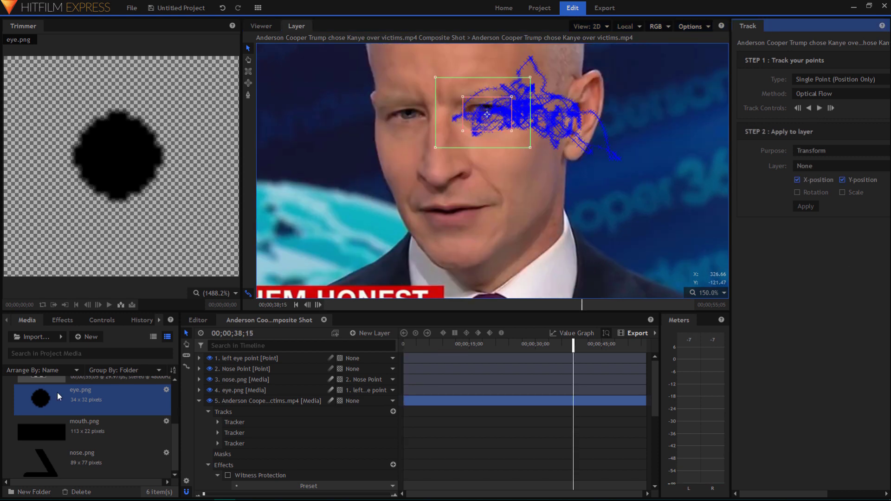
Place a second eye.png above nose.png over the newly tracked eye and create a point layer named "Right eye"
{"action": "left_click_drag", "start_coordinate": [57, 392], "coordinate": [522, 160]}
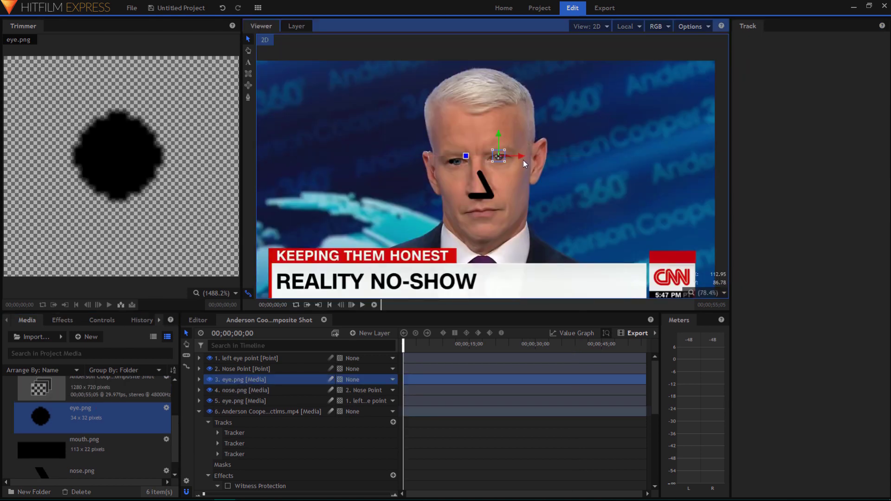
{"action": "left_click_drag", "start_coordinate": [500, 133], "coordinate": [500, 136]}
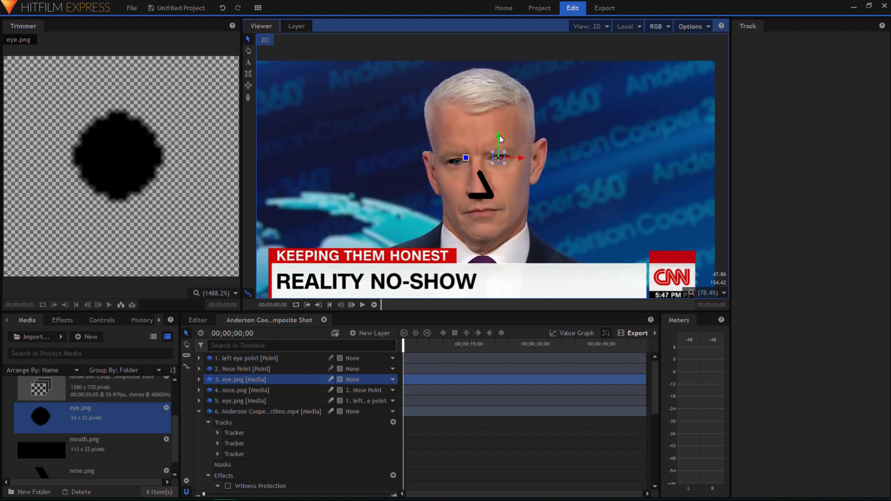
{"action": "left_click", "coordinate": [370, 333]}
{"action": "left_click", "coordinate": [374, 404]}
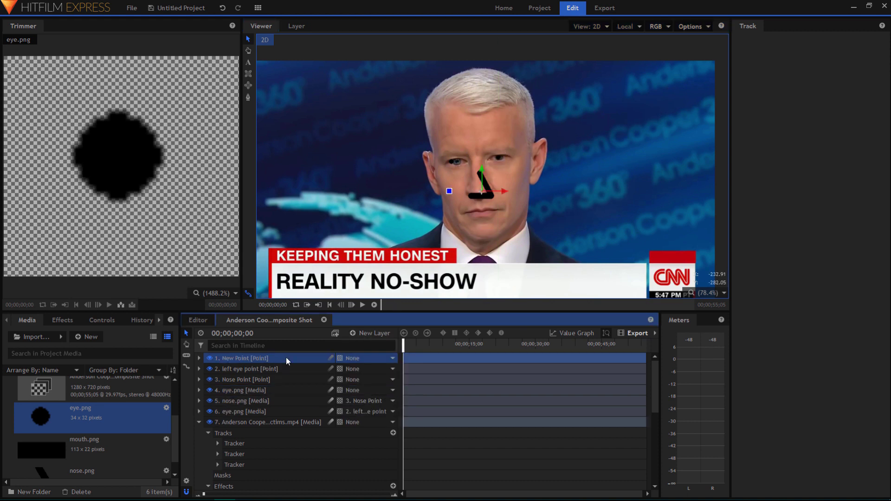
{"action": "right_click", "coordinate": [243, 361]}
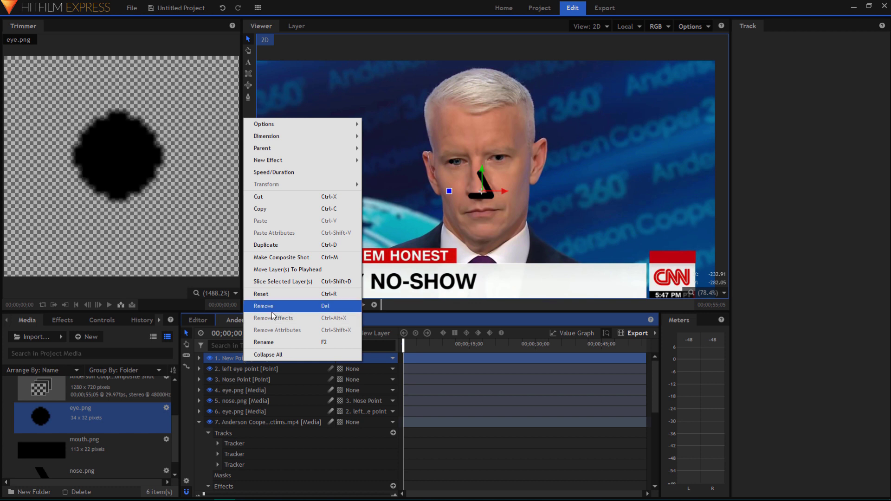
{"action": "left_click", "coordinate": [275, 341]}
{"action": "type", "text": "Right eye"}
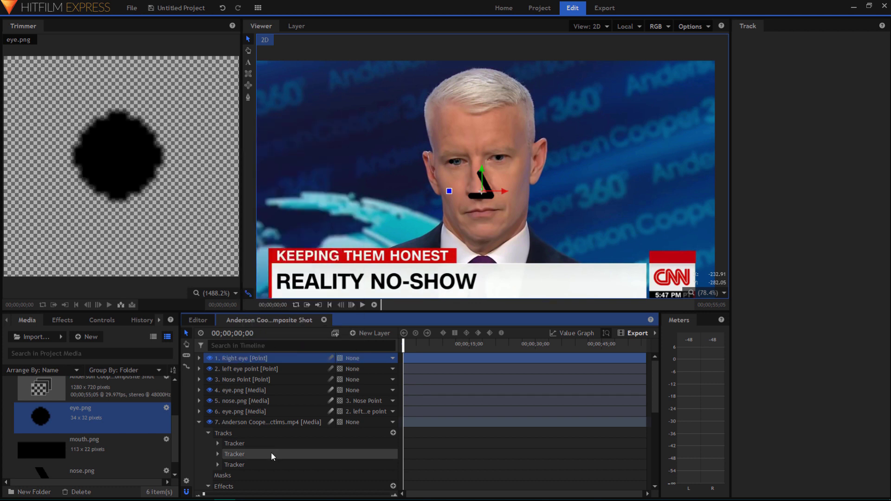
Apply the third tracker's X and Y position data to the Right eye point layer
{"action": "left_click", "coordinate": [274, 465]}
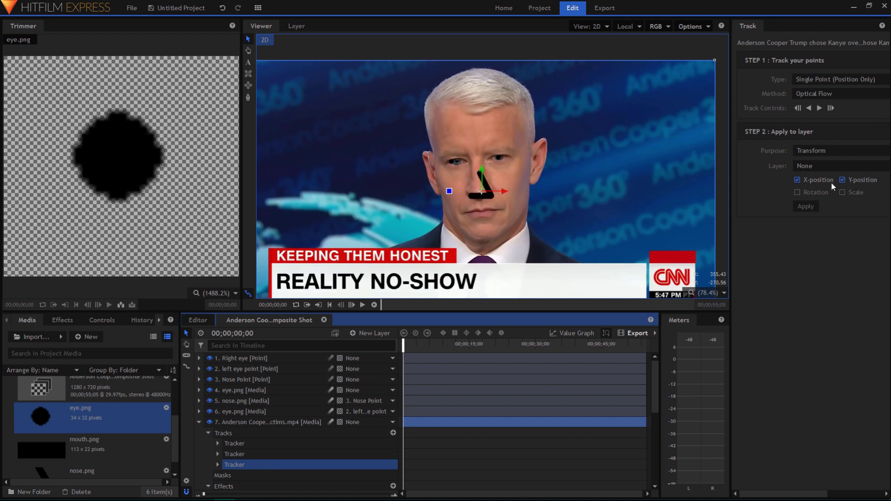
{"action": "left_click", "coordinate": [823, 168]}
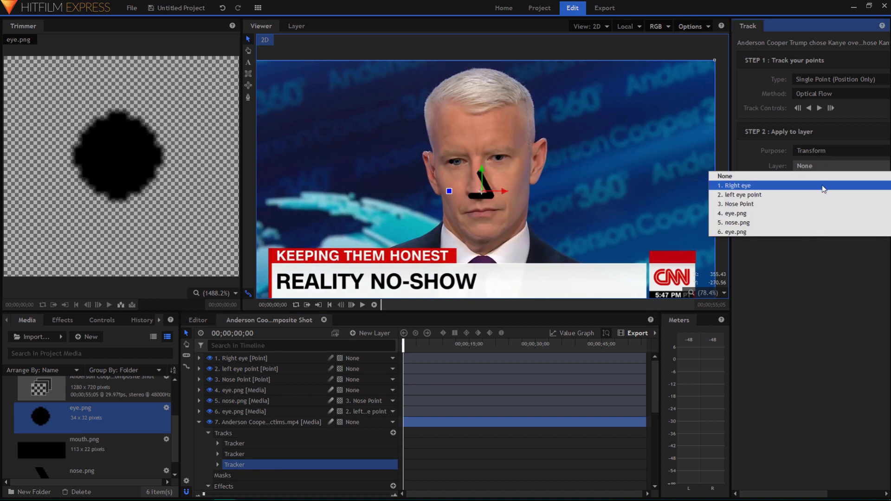
{"action": "left_click", "coordinate": [824, 186]}
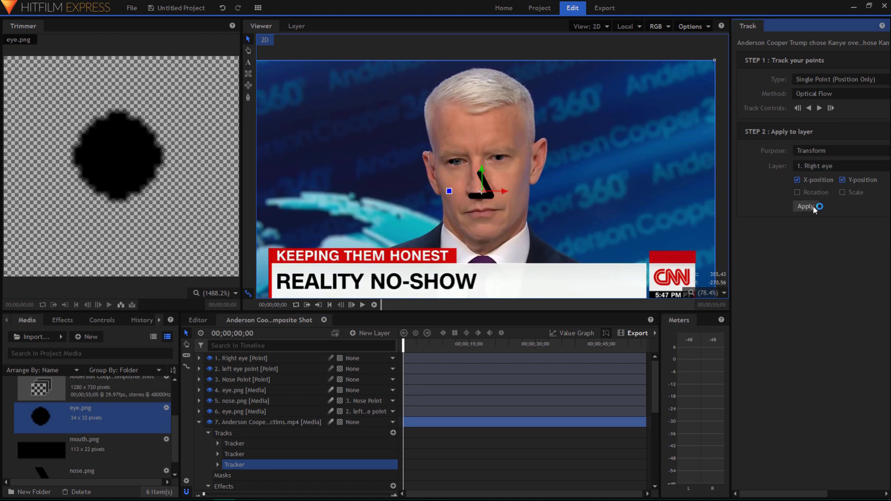
{"action": "left_click", "coordinate": [356, 358]}
{"action": "left_click", "coordinate": [356, 386]}
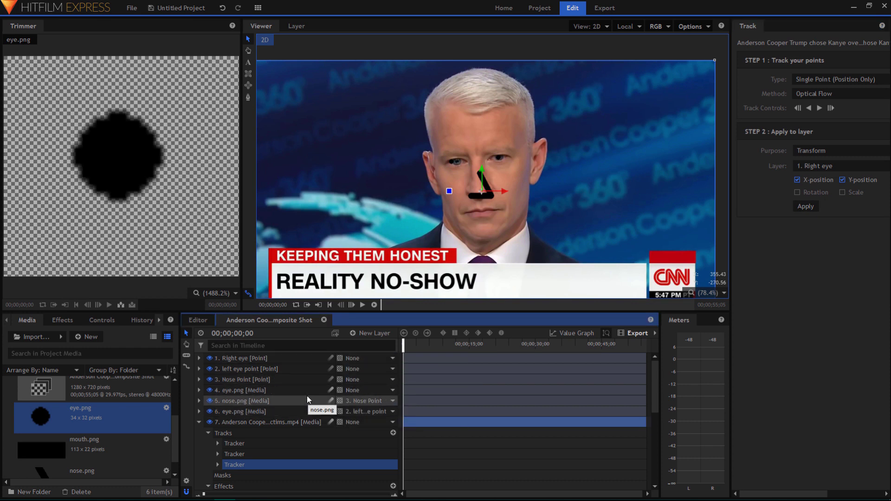
Parent the second eye.png layer to left eye point and play the shot with the Witness Protection effect enabled
{"action": "left_click", "coordinate": [367, 390]}
{"action": "left_click", "coordinate": [382, 417]}
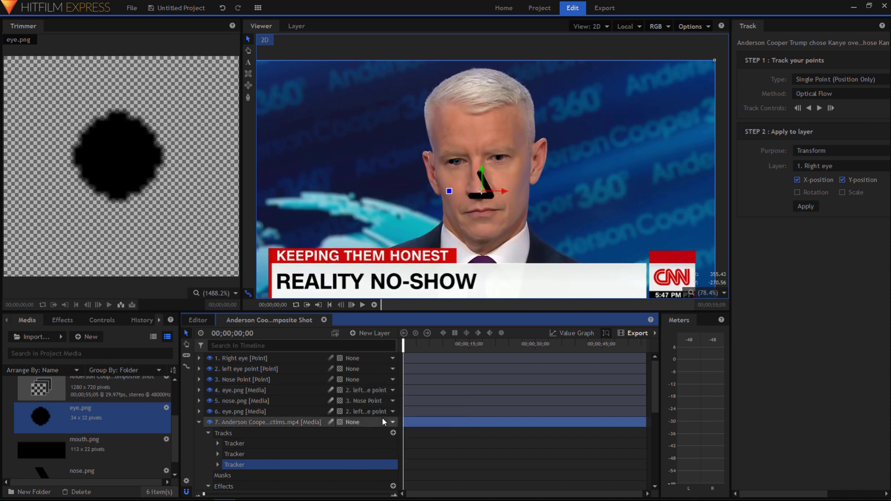
{"action": "scroll", "coordinate": [229, 382], "scroll_direction": "down", "scroll_amount": 5}
{"action": "left_click", "coordinate": [228, 379]}
{"action": "key", "text": "space"}
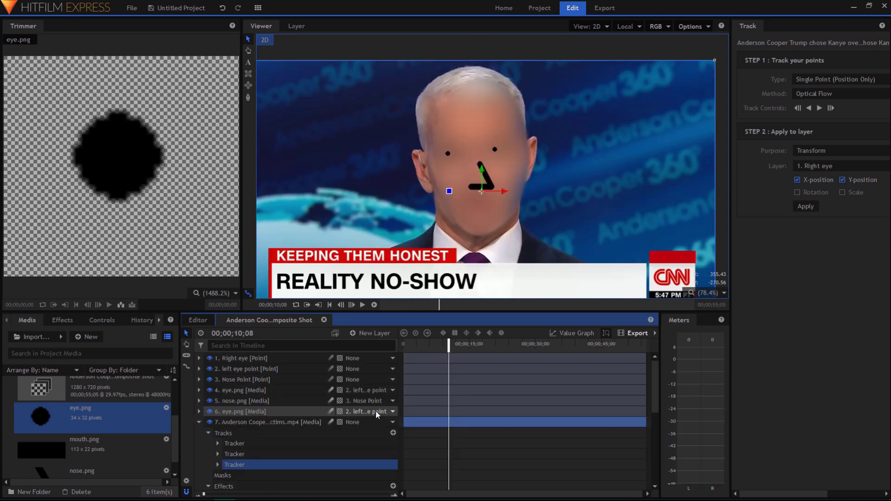
Parent the eye.png layer above nose.png to Right eye, keeping left eye point as parent of the eye.png layer below it
{"action": "left_click", "coordinate": [376, 412]}
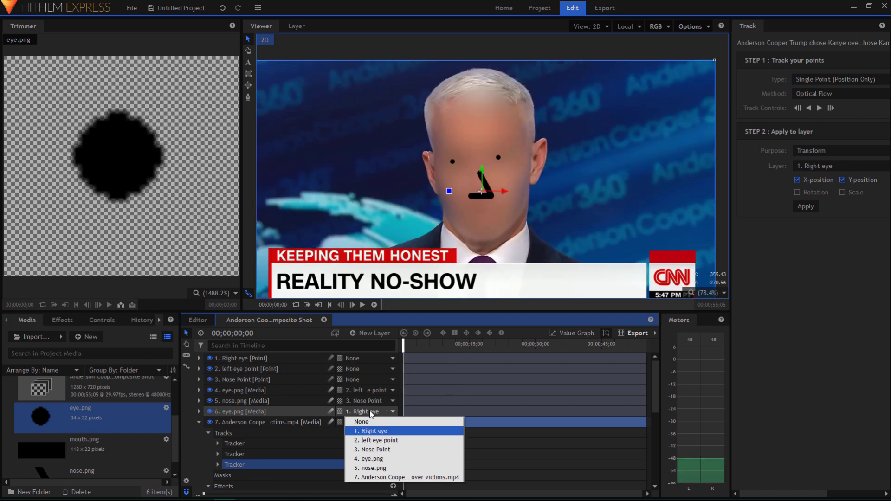
{"action": "left_click", "coordinate": [376, 439]}
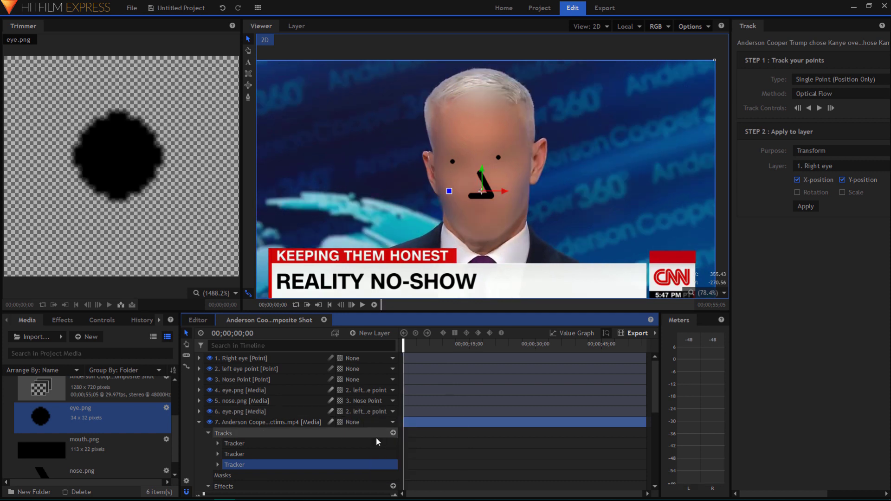
{"action": "left_click", "coordinate": [362, 391]}
{"action": "left_click", "coordinate": [371, 409]}
Play the composite shot to check both tracked eyes, and disable the Witness Protection effect
{"action": "key", "text": "space"}
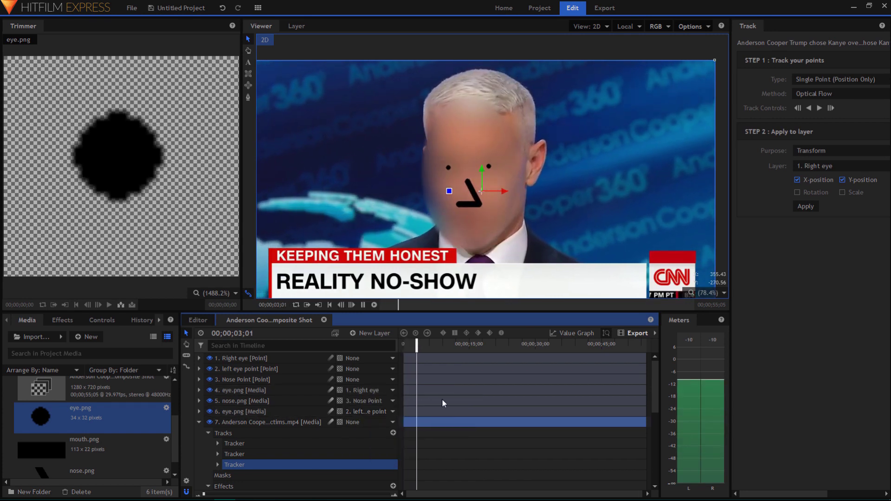
{"action": "left_click", "coordinate": [364, 305]}
{"action": "scroll", "coordinate": [218, 412], "scroll_direction": "down", "scroll_amount": 5}
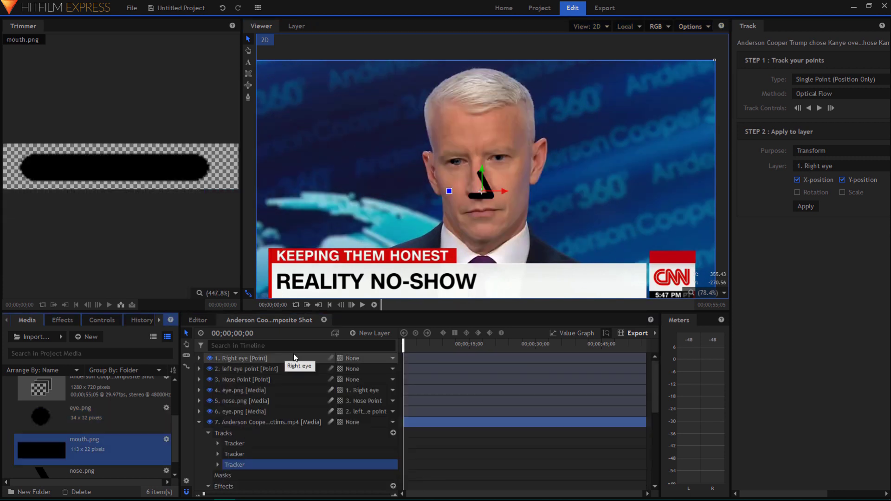
Add a fourth tracker to the news clip, fit its search and feature boxes around the mouth, and track the clip
{"action": "left_click", "coordinate": [377, 430]}
{"action": "left_click", "coordinate": [392, 434]}
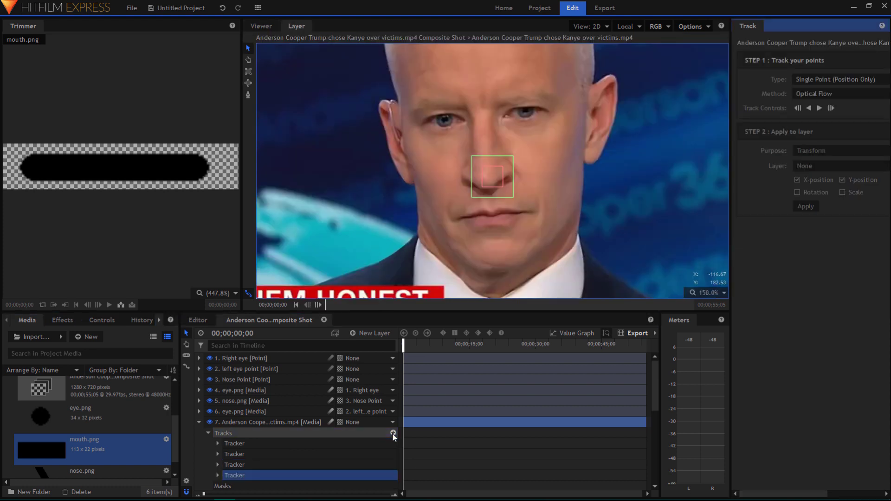
{"action": "left_click_drag", "start_coordinate": [514, 191], "coordinate": [546, 248]}
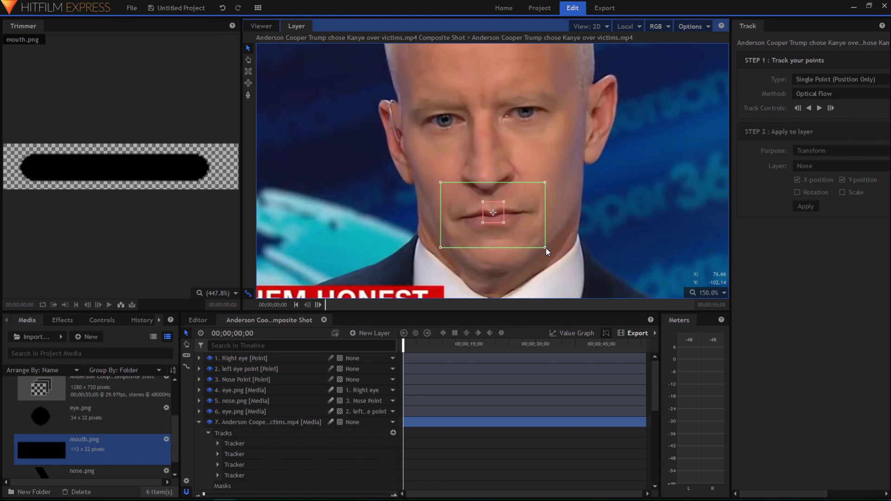
{"action": "left_click_drag", "start_coordinate": [504, 223], "coordinate": [515, 234]}
{"action": "left_click", "coordinate": [820, 108]}
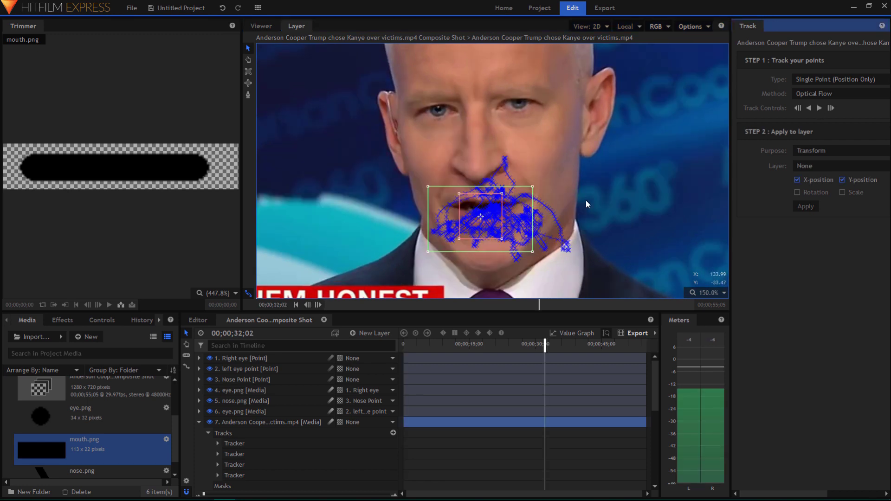
Add mouth.png directly above the news clip at the first frame and create a point layer named "Mouth"
{"action": "left_click_drag", "start_coordinate": [545, 344], "coordinate": [364, 346]}
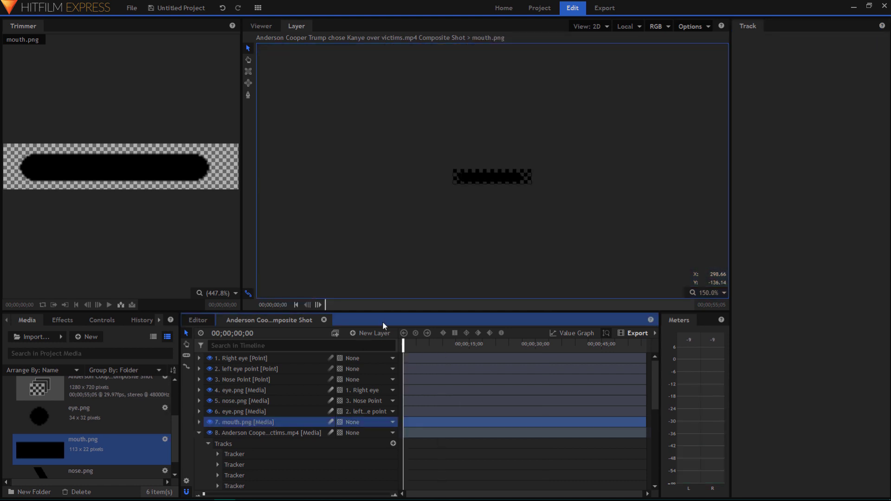
{"action": "left_click", "coordinate": [269, 433]}
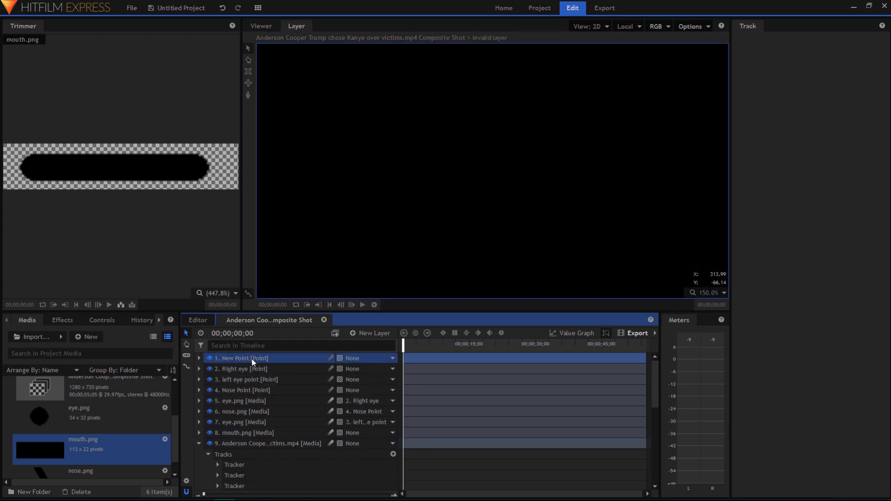
{"action": "right_click", "coordinate": [253, 360]}
{"action": "left_click", "coordinate": [272, 339]}
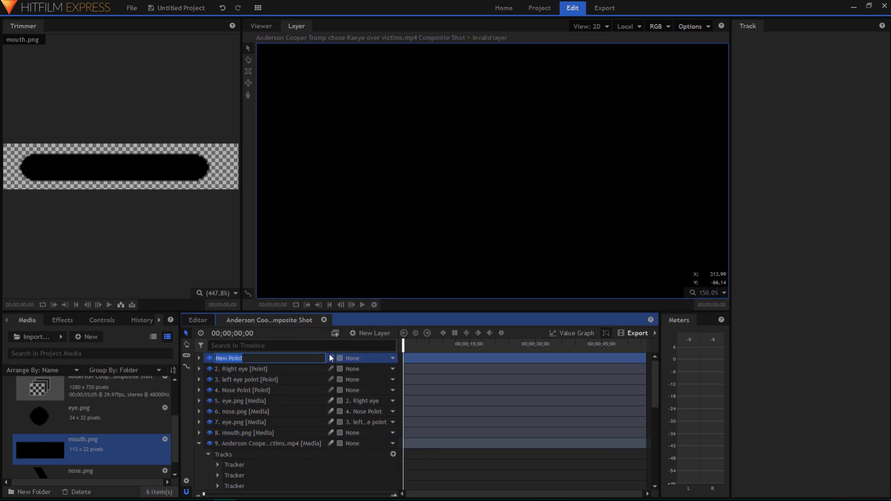
{"action": "type", "text": "M"}
{"action": "key", "text": "Return"}
Apply the fourth tracker's X and Y position data from the news clip to the Mouth point layer
{"action": "scroll", "coordinate": [327, 389], "scroll_direction": "down", "scroll_amount": 3}
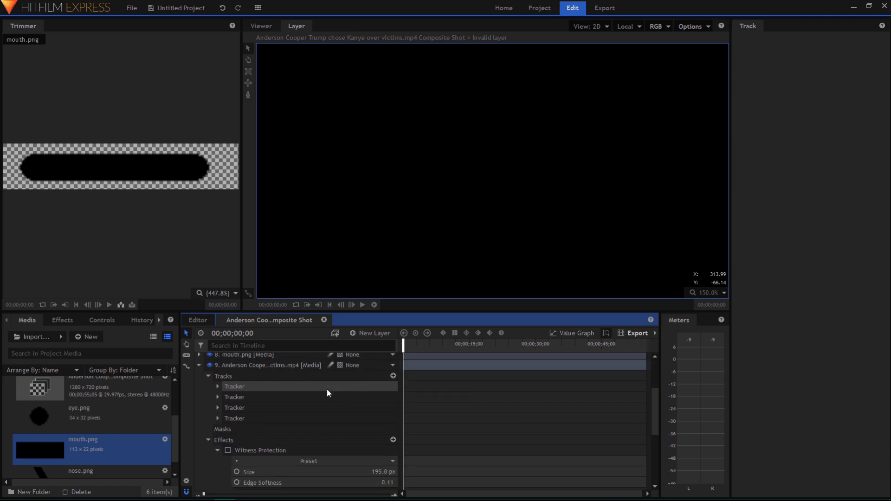
{"action": "left_click", "coordinate": [299, 417]}
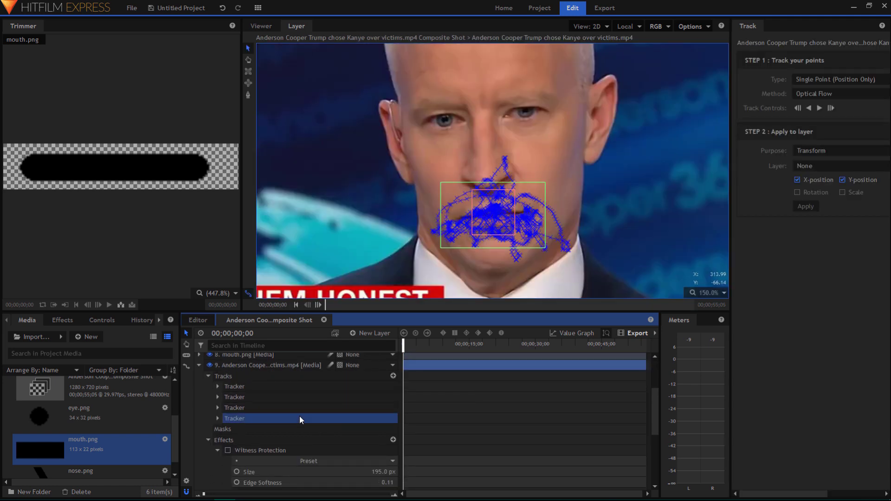
{"action": "left_click", "coordinate": [866, 166]}
{"action": "left_click", "coordinate": [767, 185]}
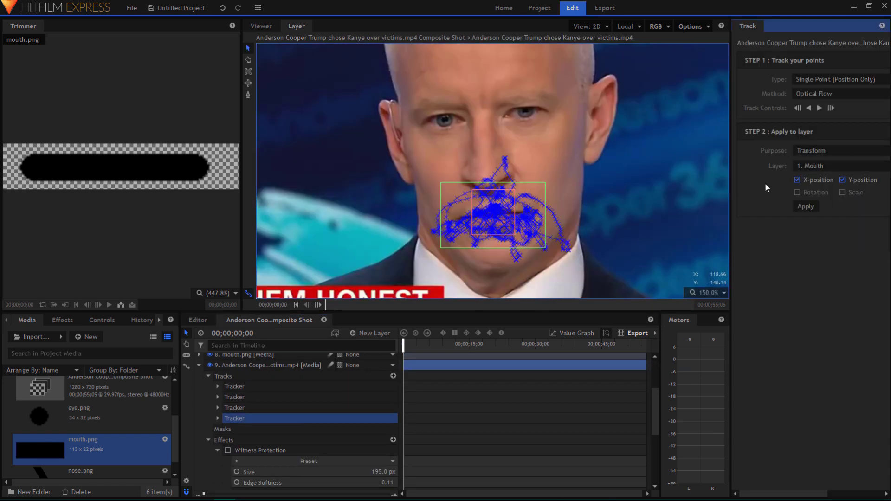
{"action": "left_click", "coordinate": [806, 207]}
Parent the mouth.png layer to the Mouth point and move the image down over the anchor's mouth
{"action": "scroll", "coordinate": [280, 402], "scroll_direction": "up", "scroll_amount": 3}
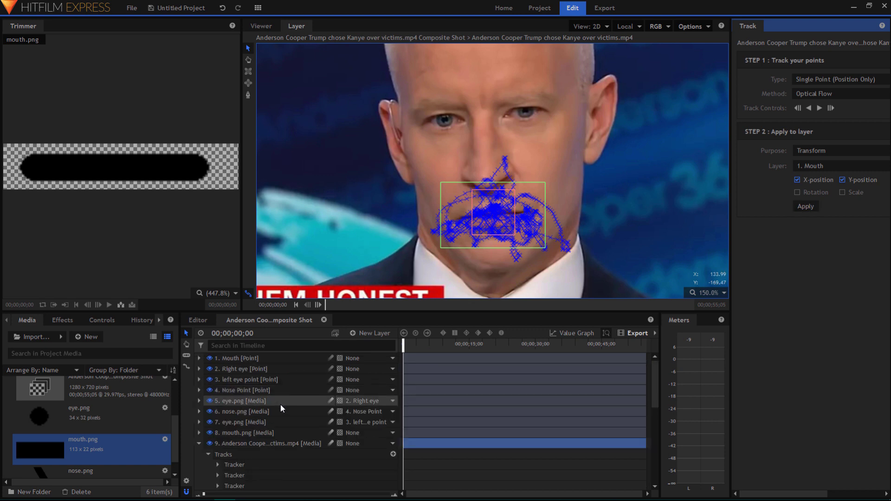
{"action": "left_click", "coordinate": [279, 431]}
{"action": "left_click", "coordinate": [353, 433]}
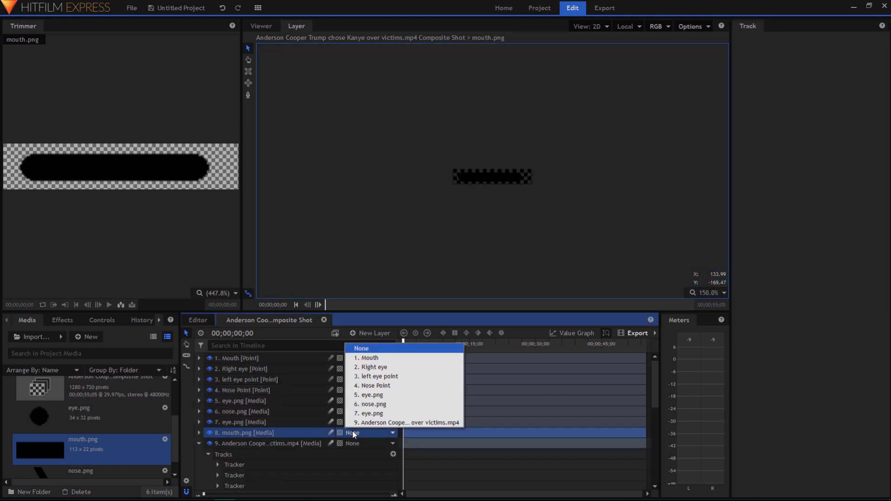
{"action": "left_click", "coordinate": [371, 358]}
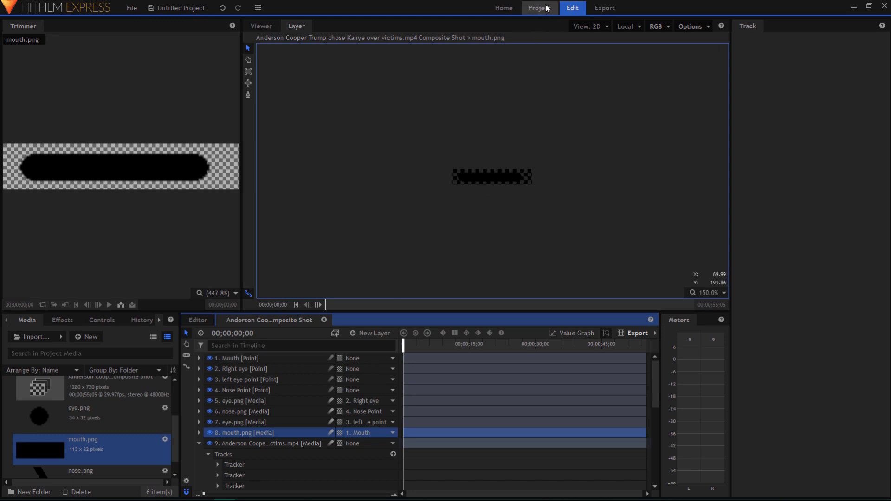
{"action": "left_click", "coordinate": [260, 26]}
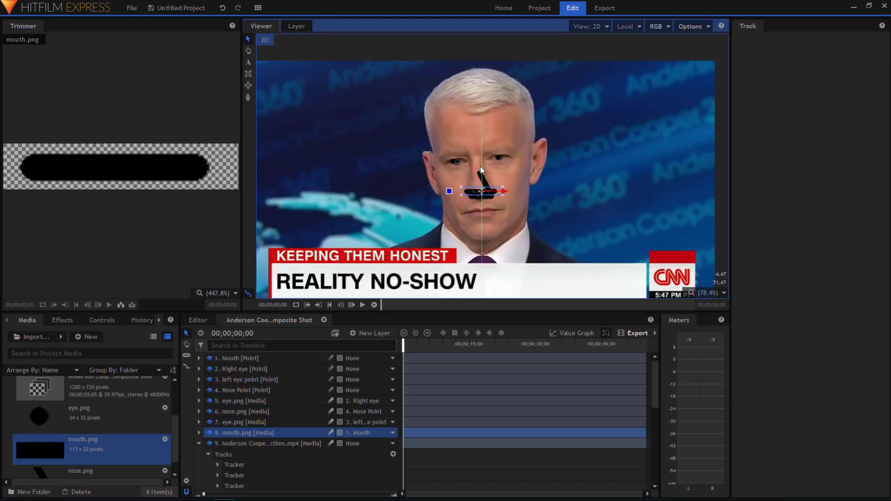
{"action": "left_click_drag", "start_coordinate": [483, 175], "coordinate": [483, 194]}
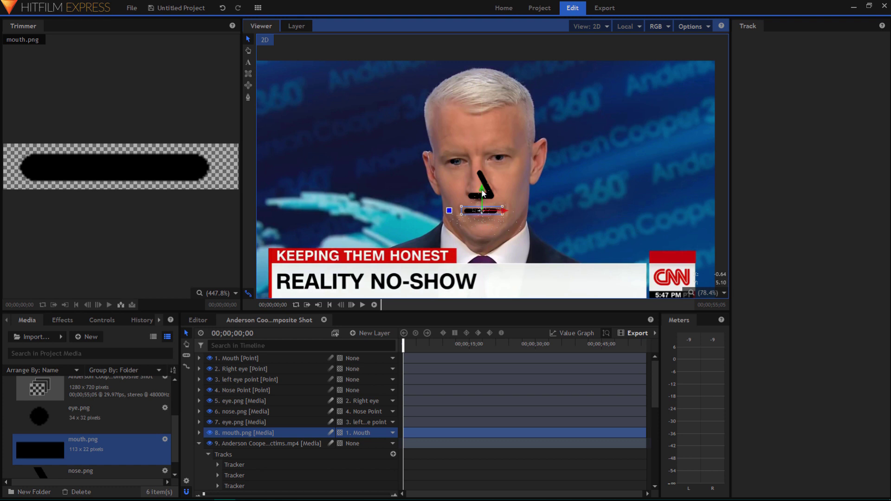
Enable the Witness Protection effect on the news clip and preview the result in the Editor timeline
{"action": "scroll", "coordinate": [227, 381], "scroll_direction": "down", "scroll_amount": 5}
{"action": "left_click", "coordinate": [228, 378]}
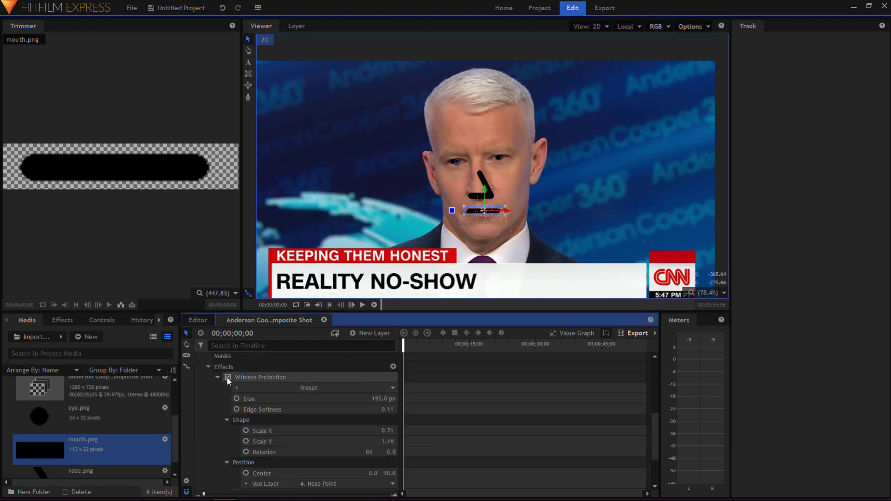
{"action": "key", "text": "space"}
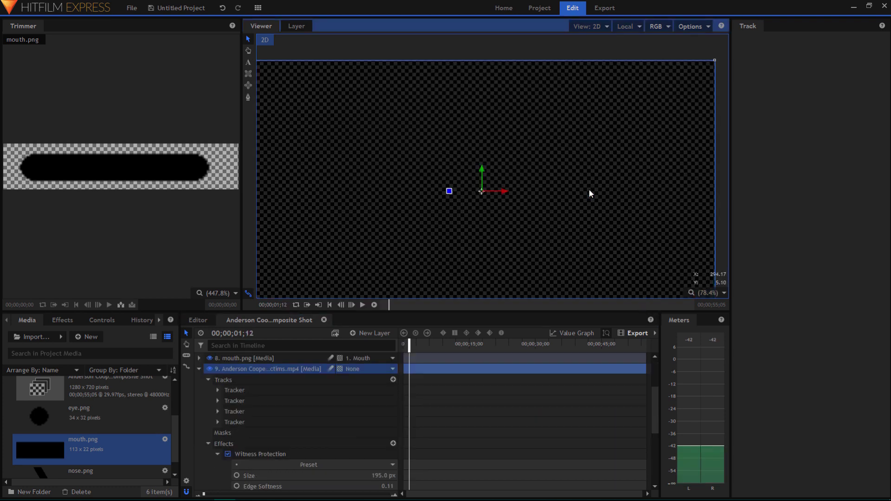
{"action": "left_click", "coordinate": [197, 320]}
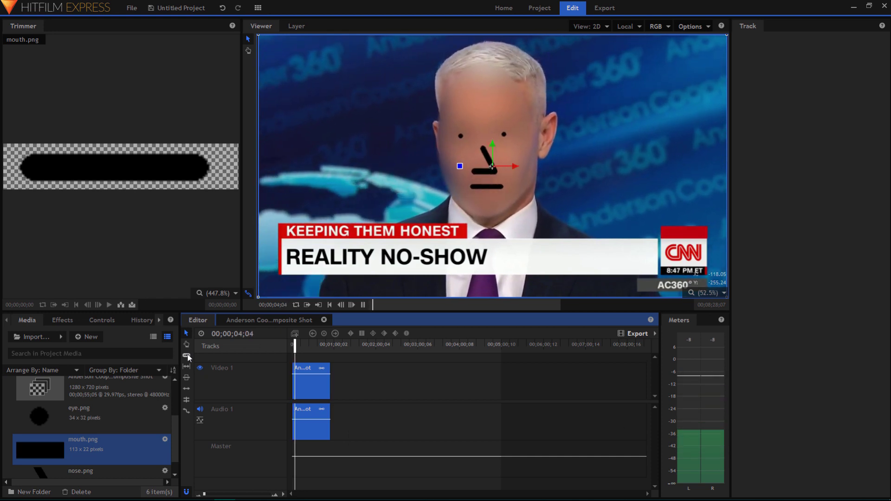
{"action": "key", "text": "space"}
Add the Cartoon effect to the news clip above Witness Protection in the composite shot and play it back
{"action": "left_click", "coordinate": [62, 320]}
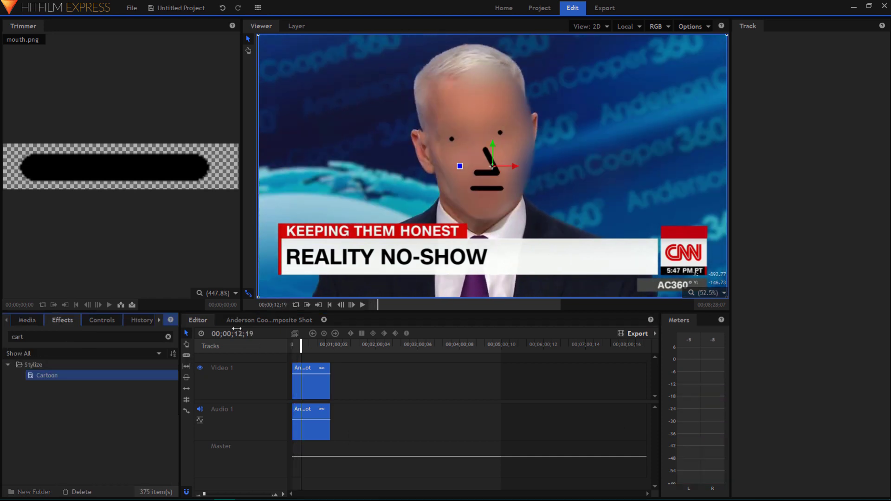
{"action": "left_click", "coordinate": [274, 320]}
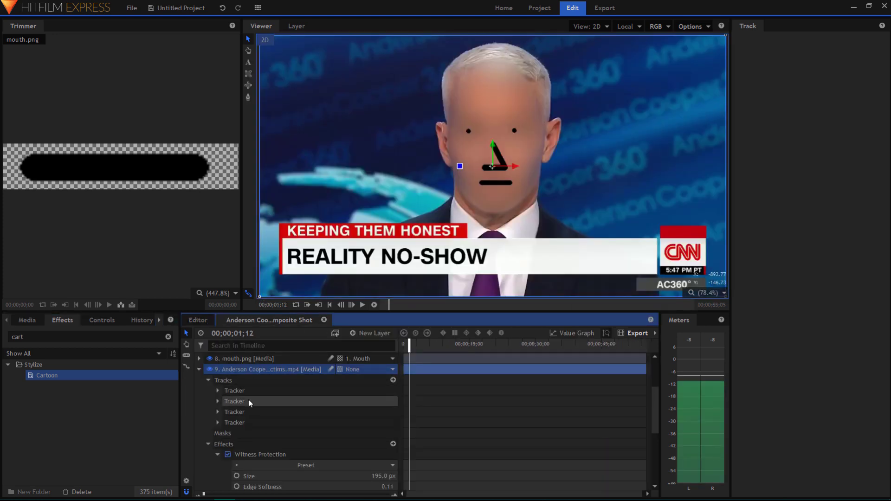
{"action": "scroll", "coordinate": [249, 400], "scroll_direction": "down", "scroll_amount": 3}
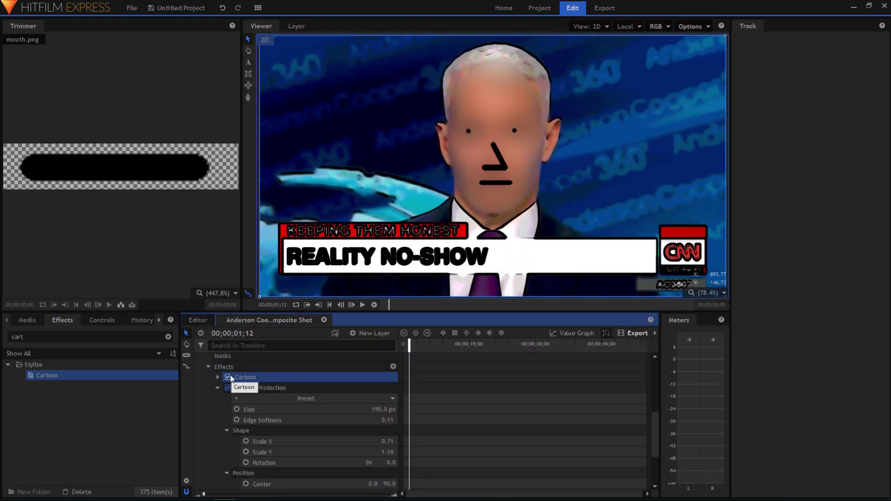
{"action": "key", "text": "space"}
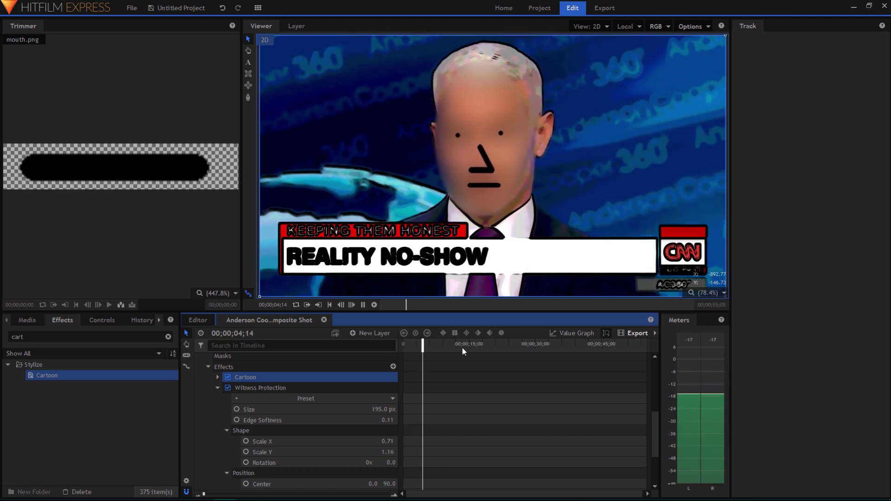
{"action": "key", "text": "space"}
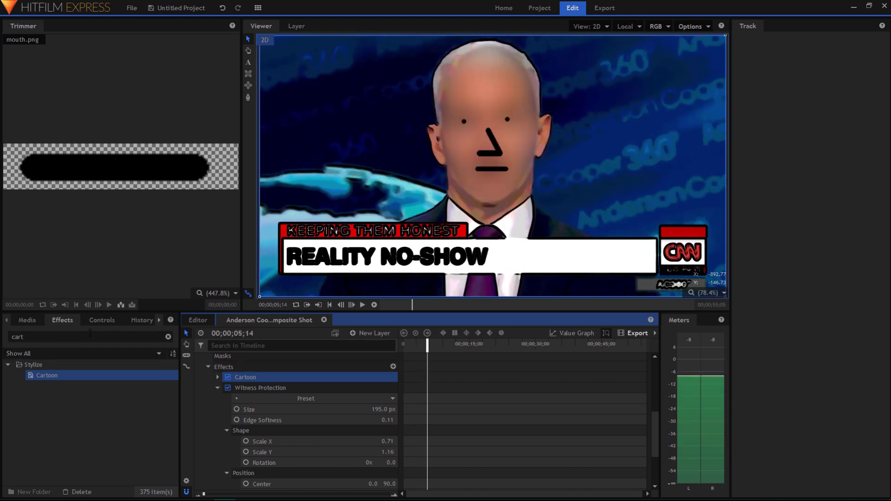
Clear the effects search and browse the available Audio effects
{"action": "double_click", "coordinate": [18, 337]}
{"action": "key", "text": "BackSpace"}
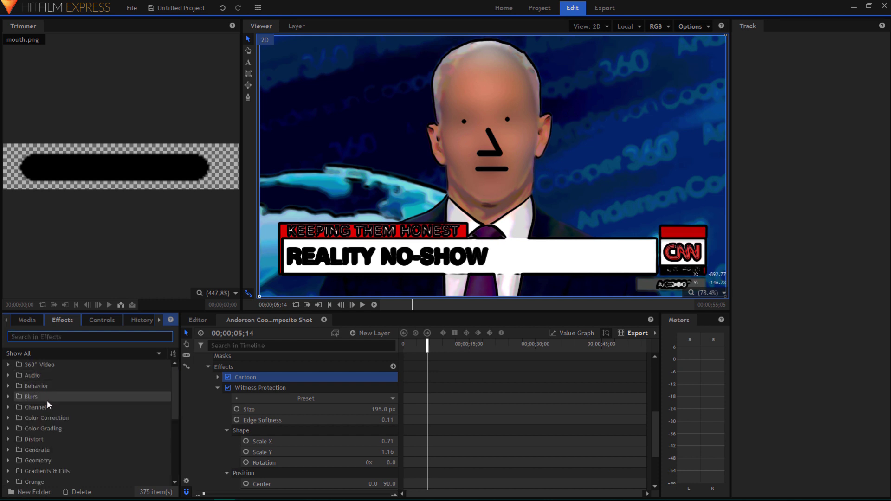
{"action": "scroll", "coordinate": [49, 405], "scroll_direction": "down", "scroll_amount": 4}
{"action": "scroll", "coordinate": [55, 423], "scroll_direction": "up", "scroll_amount": 4}
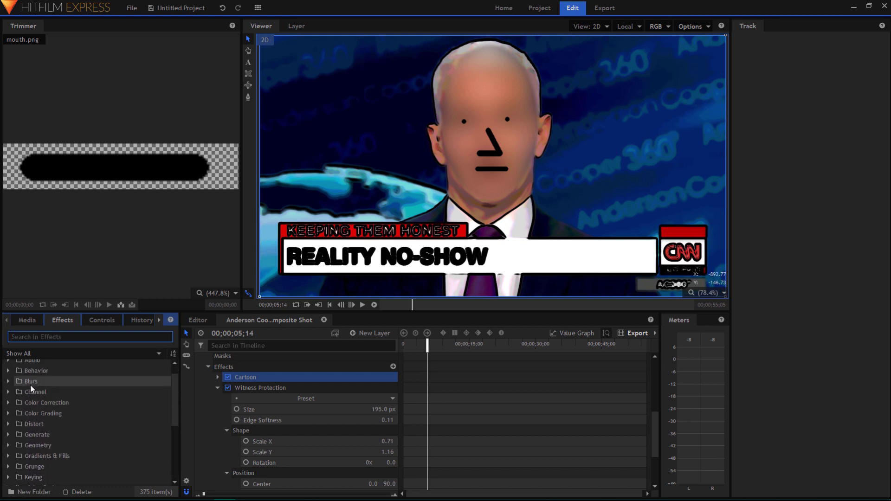
{"action": "scroll", "coordinate": [26, 384], "scroll_direction": "up", "scroll_amount": 1}
{"action": "left_click", "coordinate": [9, 376]}
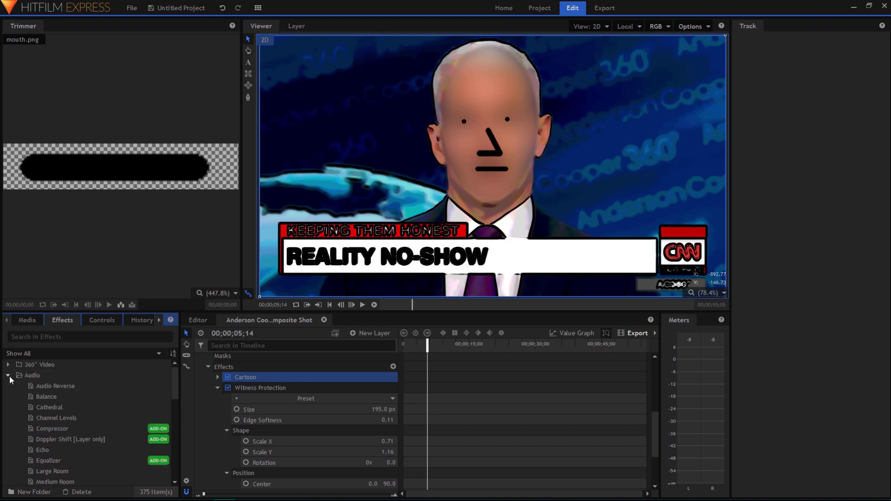
{"action": "scroll", "coordinate": [148, 403], "scroll_direction": "down", "scroll_amount": 4}
{"action": "scroll", "coordinate": [147, 402], "scroll_direction": "down", "scroll_amount": 3}
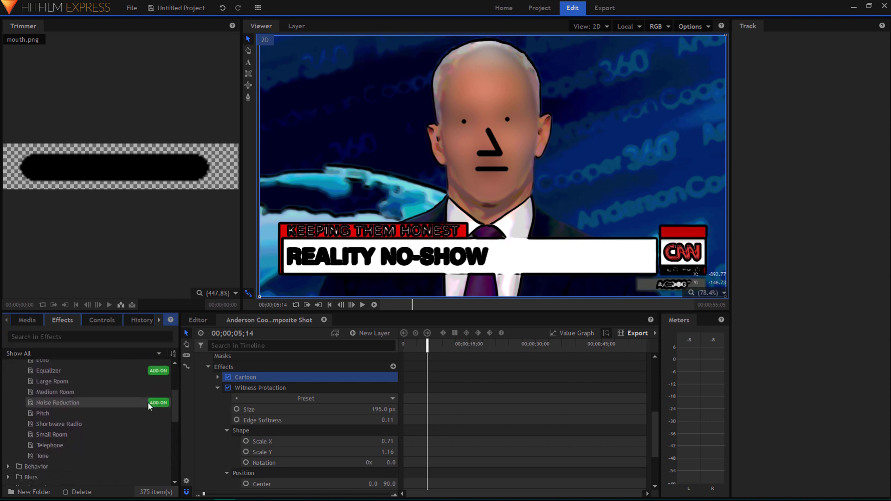
Apply the Medium Room audio effect to the composite shot's audio clip on the Editor timeline
{"action": "left_click", "coordinate": [51, 444]}
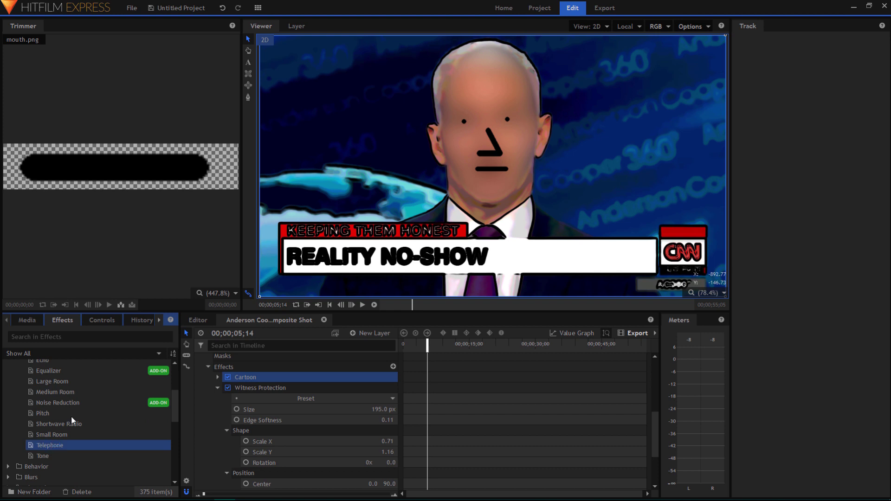
{"action": "left_click", "coordinate": [92, 393]}
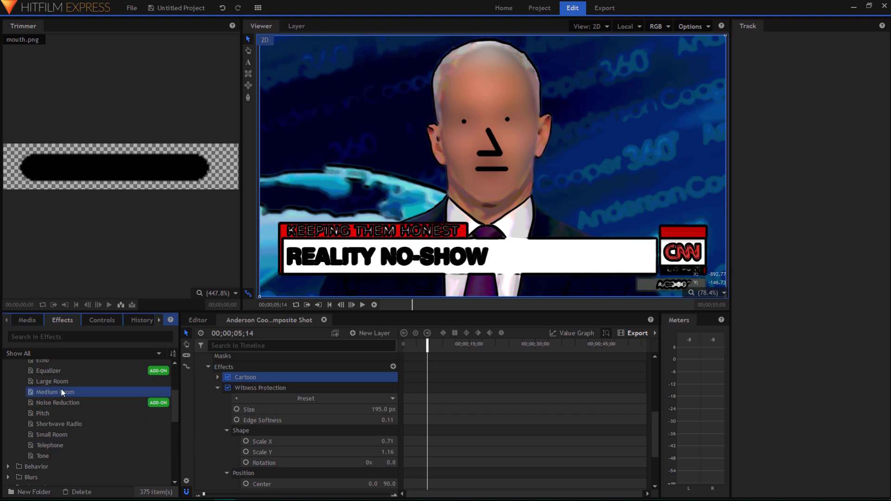
{"action": "left_click_drag", "start_coordinate": [61, 391], "coordinate": [198, 386]}
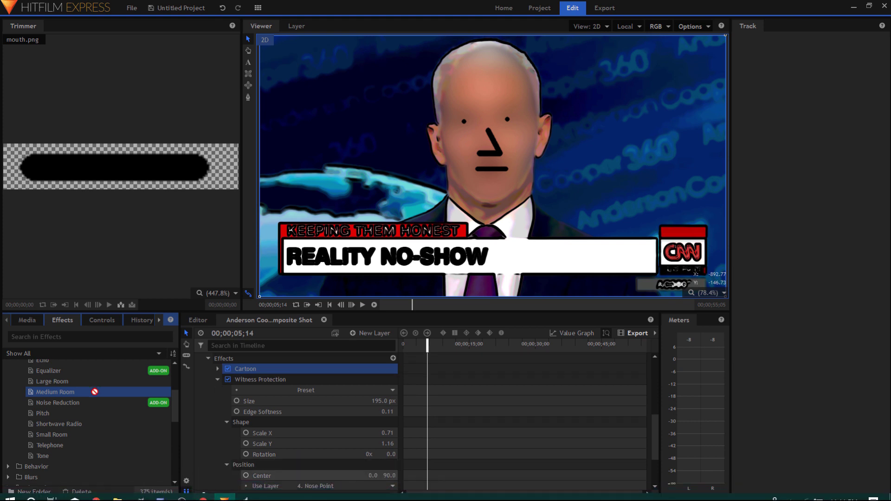
{"action": "scroll", "coordinate": [366, 396], "scroll_direction": "down", "scroll_amount": 3}
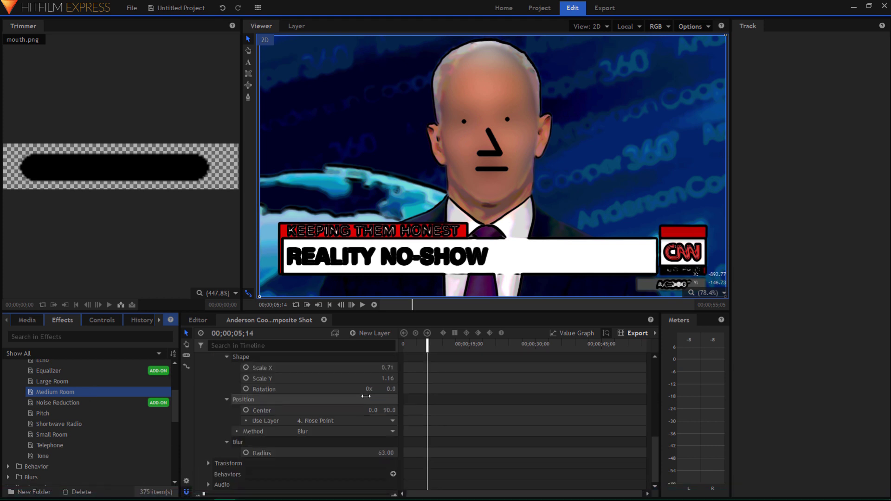
{"action": "left_click", "coordinate": [204, 315]}
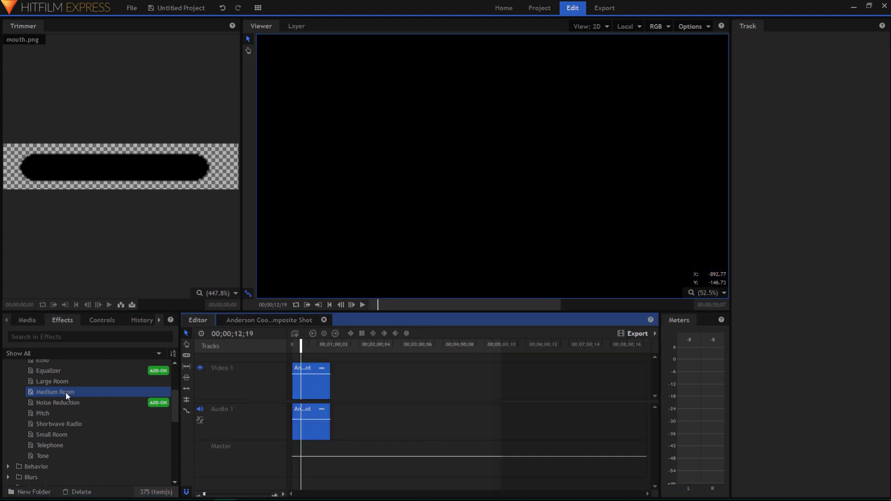
{"action": "left_click_drag", "start_coordinate": [57, 393], "coordinate": [310, 408]}
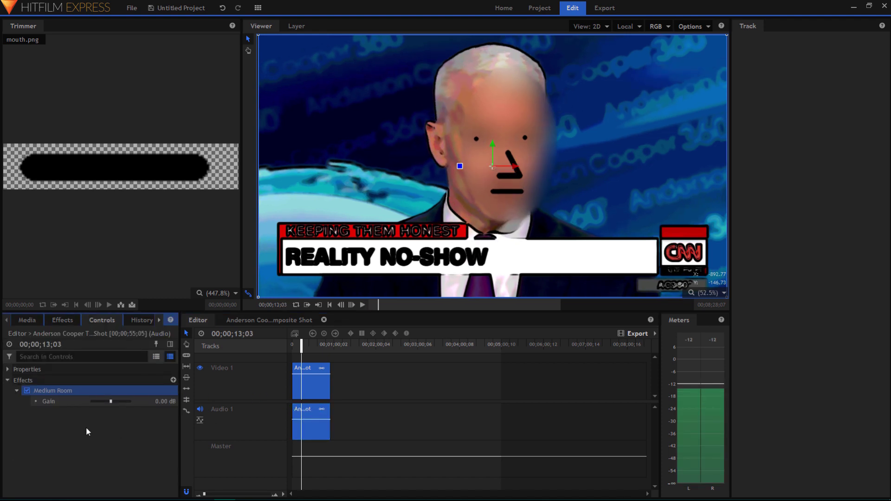
Return the Editor timeline to its first frame and play the video with the room audio effect
{"action": "left_click", "coordinate": [63, 323]}
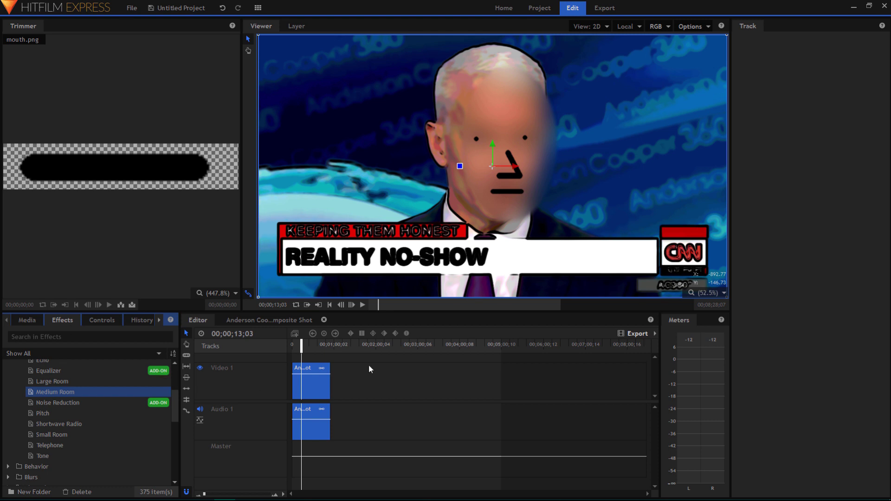
{"action": "left_click_drag", "start_coordinate": [297, 356], "coordinate": [266, 338]}
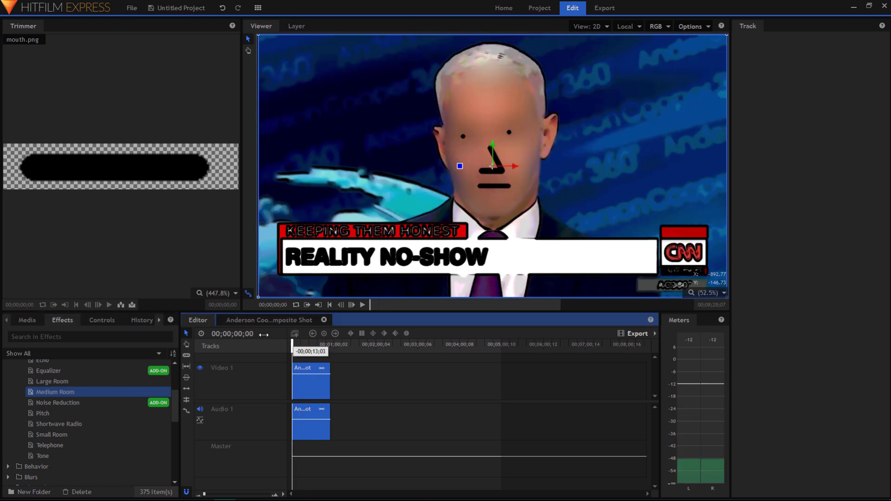
{"action": "key", "text": "space"}
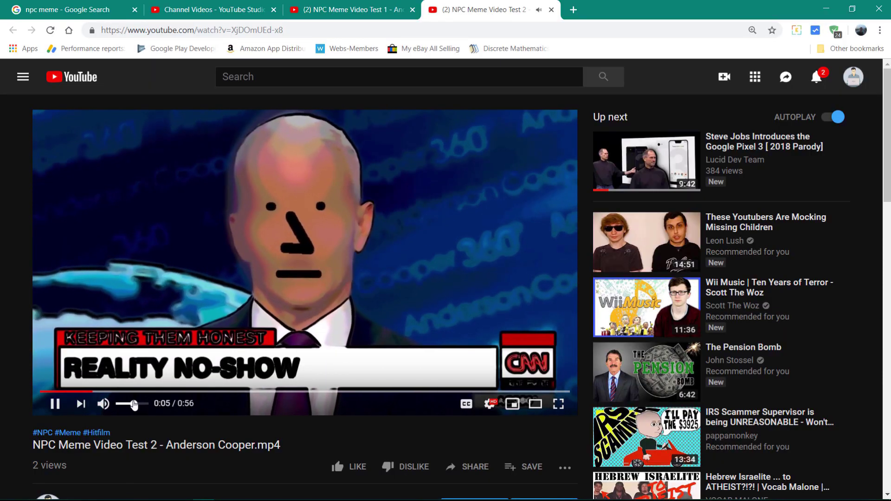
Mute and pause the NPC Meme Video Test 2 example on YouTube, and replay the Editor timeline in HitFilm Express
{"action": "left_click_drag", "start_coordinate": [134, 405], "coordinate": [98, 406]}
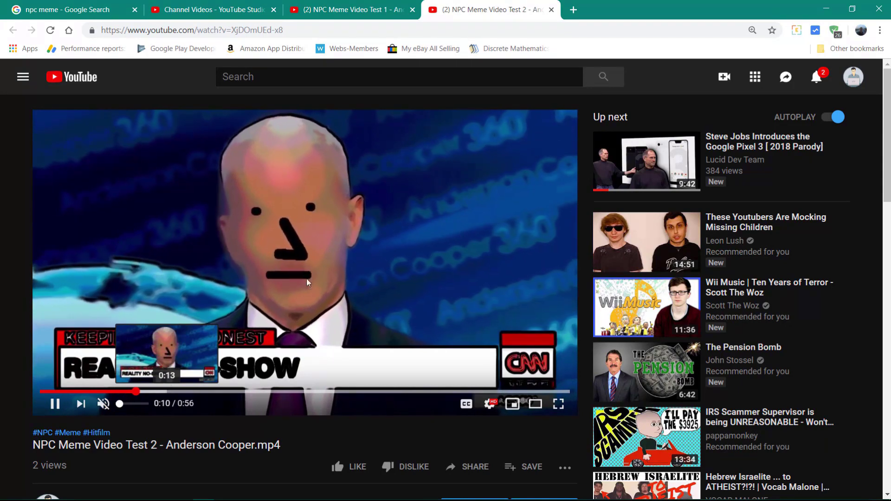
{"action": "key", "text": "space"}
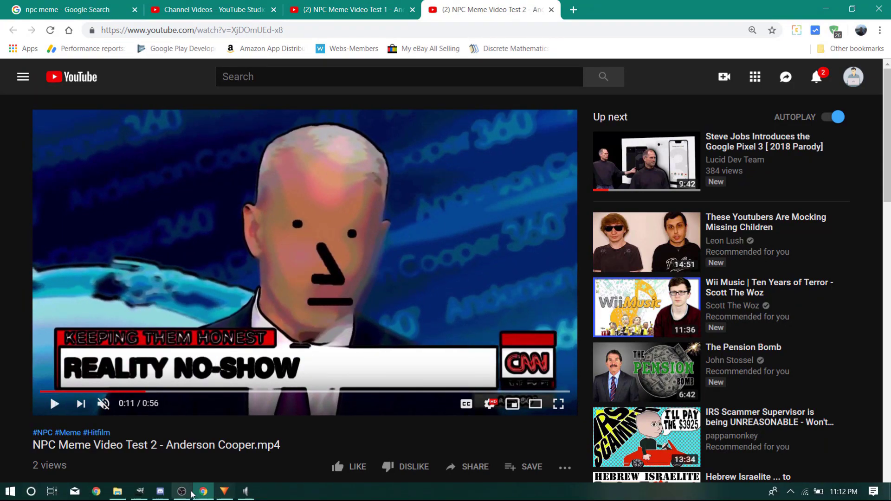
{"action": "left_click", "coordinate": [225, 493]}
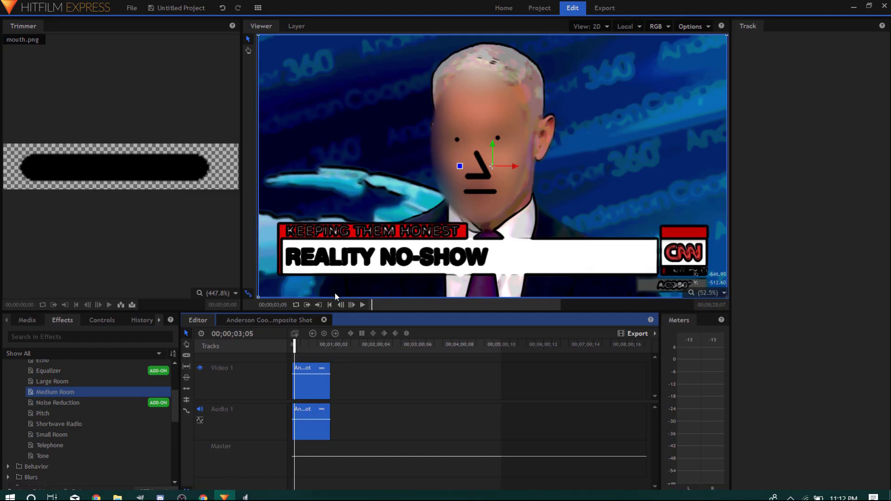
{"action": "left_click", "coordinate": [360, 305]}
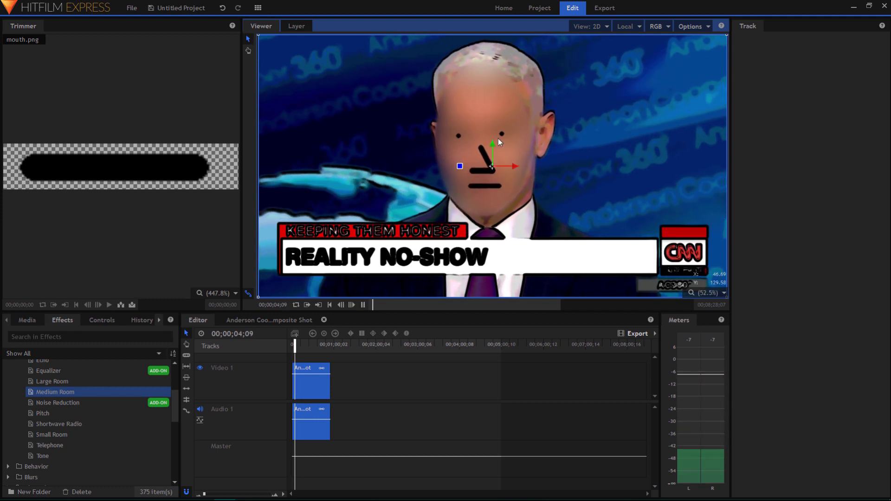
{"action": "left_click", "coordinate": [363, 304]}
Set the Editor timeline's out point to 00;00;30;26 and open the export range choices for the Editor sequence
{"action": "left_click_drag", "start_coordinate": [500, 344], "coordinate": [315, 349]}
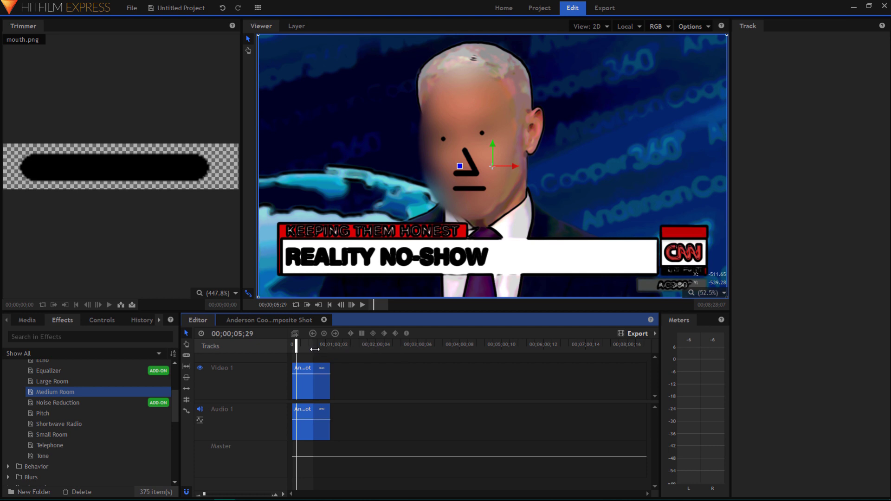
{"action": "left_click", "coordinate": [615, 7]}
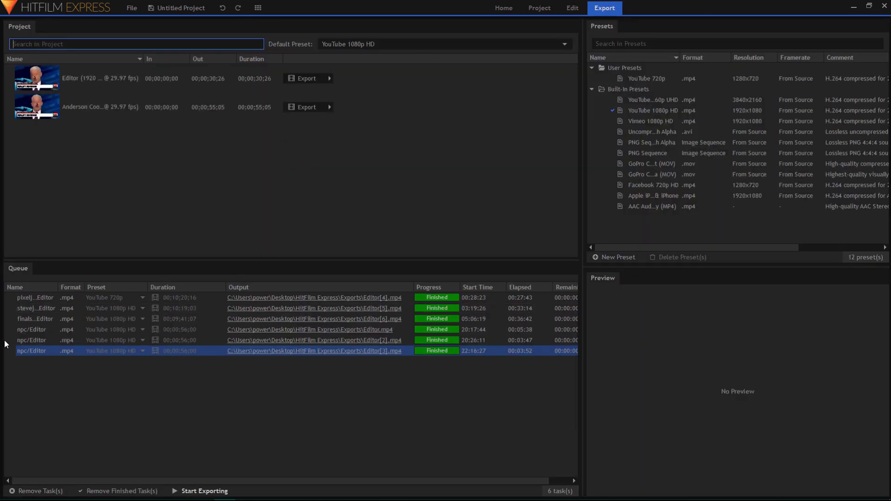
{"action": "left_click", "coordinate": [319, 79]}
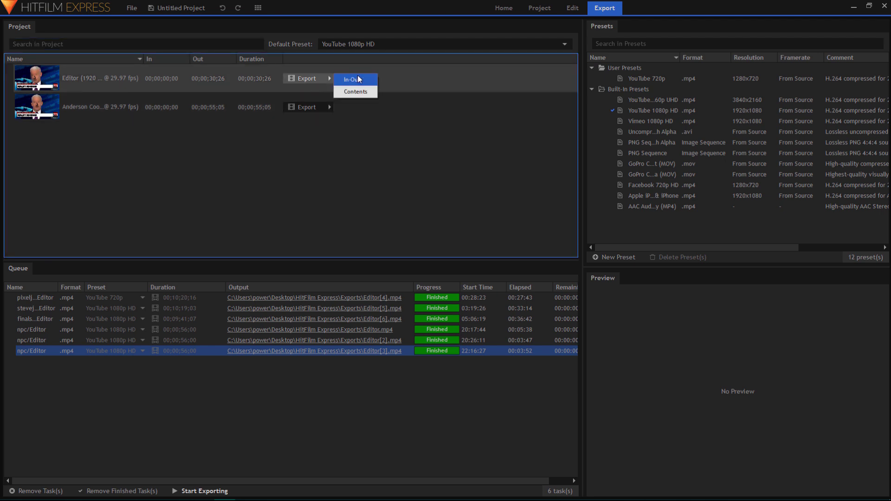